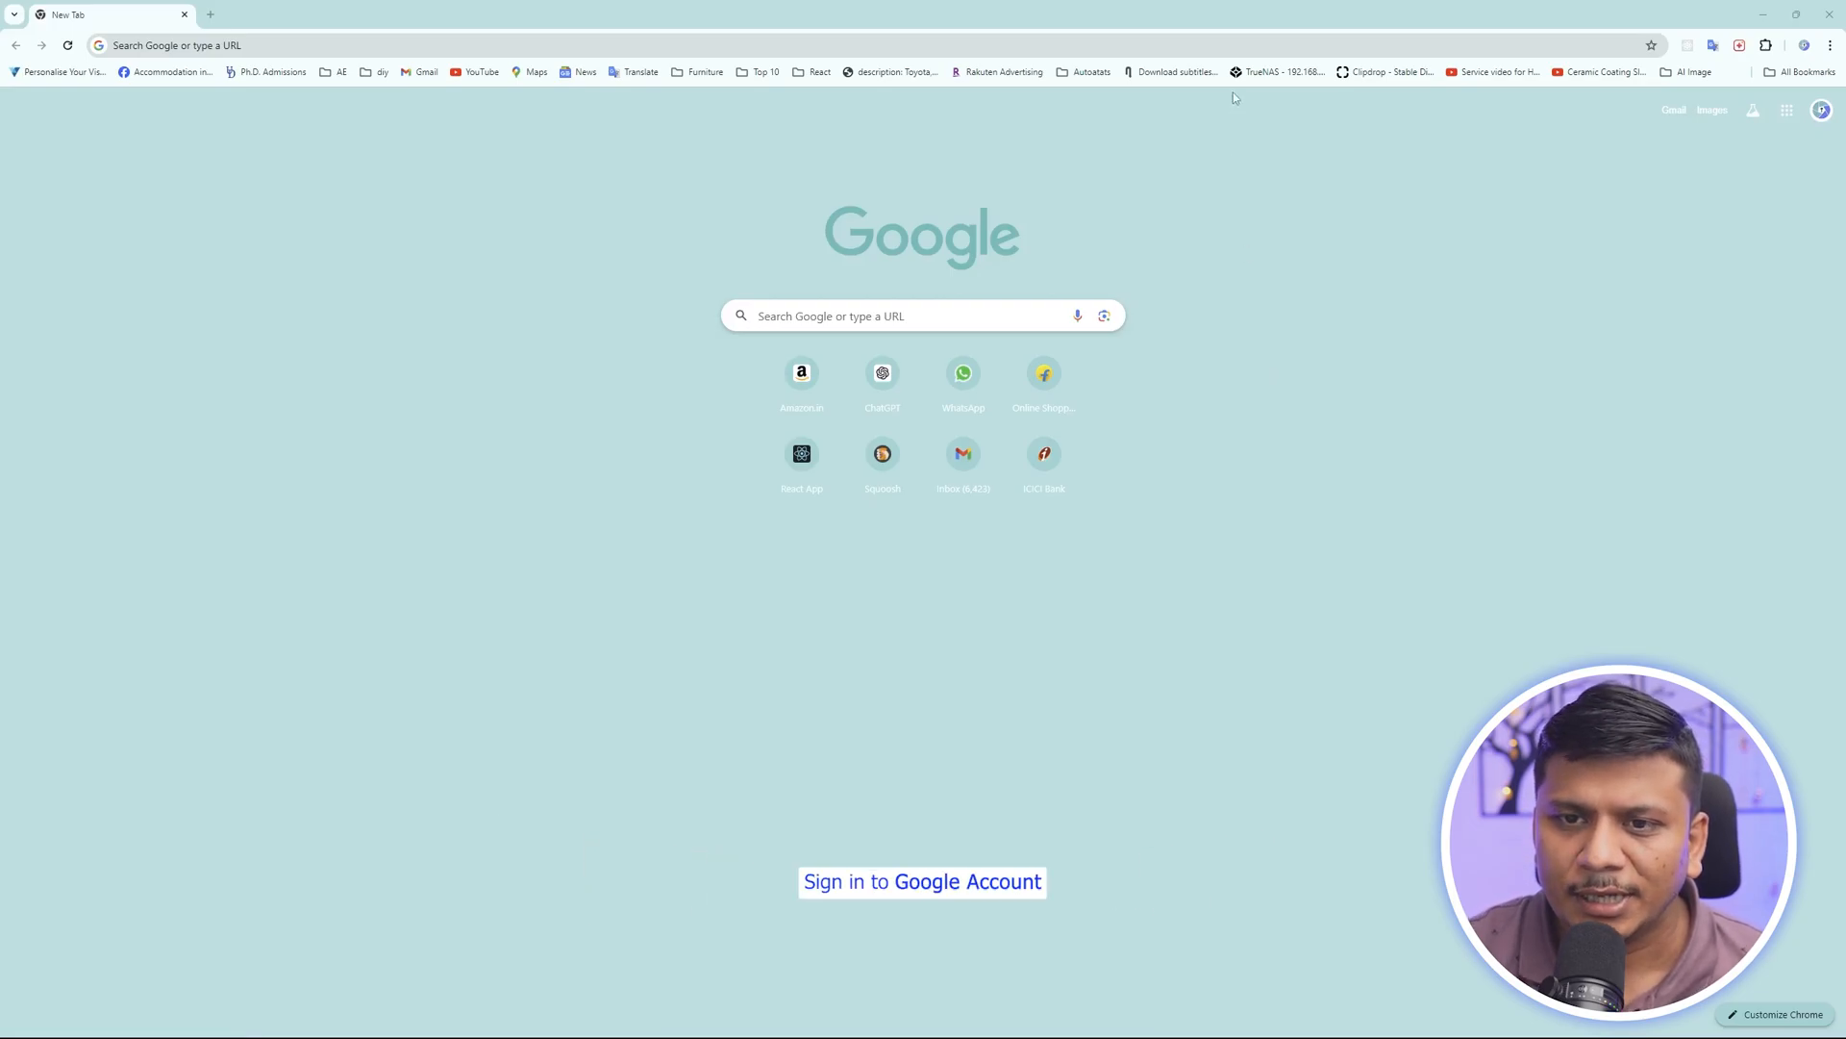
# Open docs.google.com in the browser
pyautogui.click(267, 42)
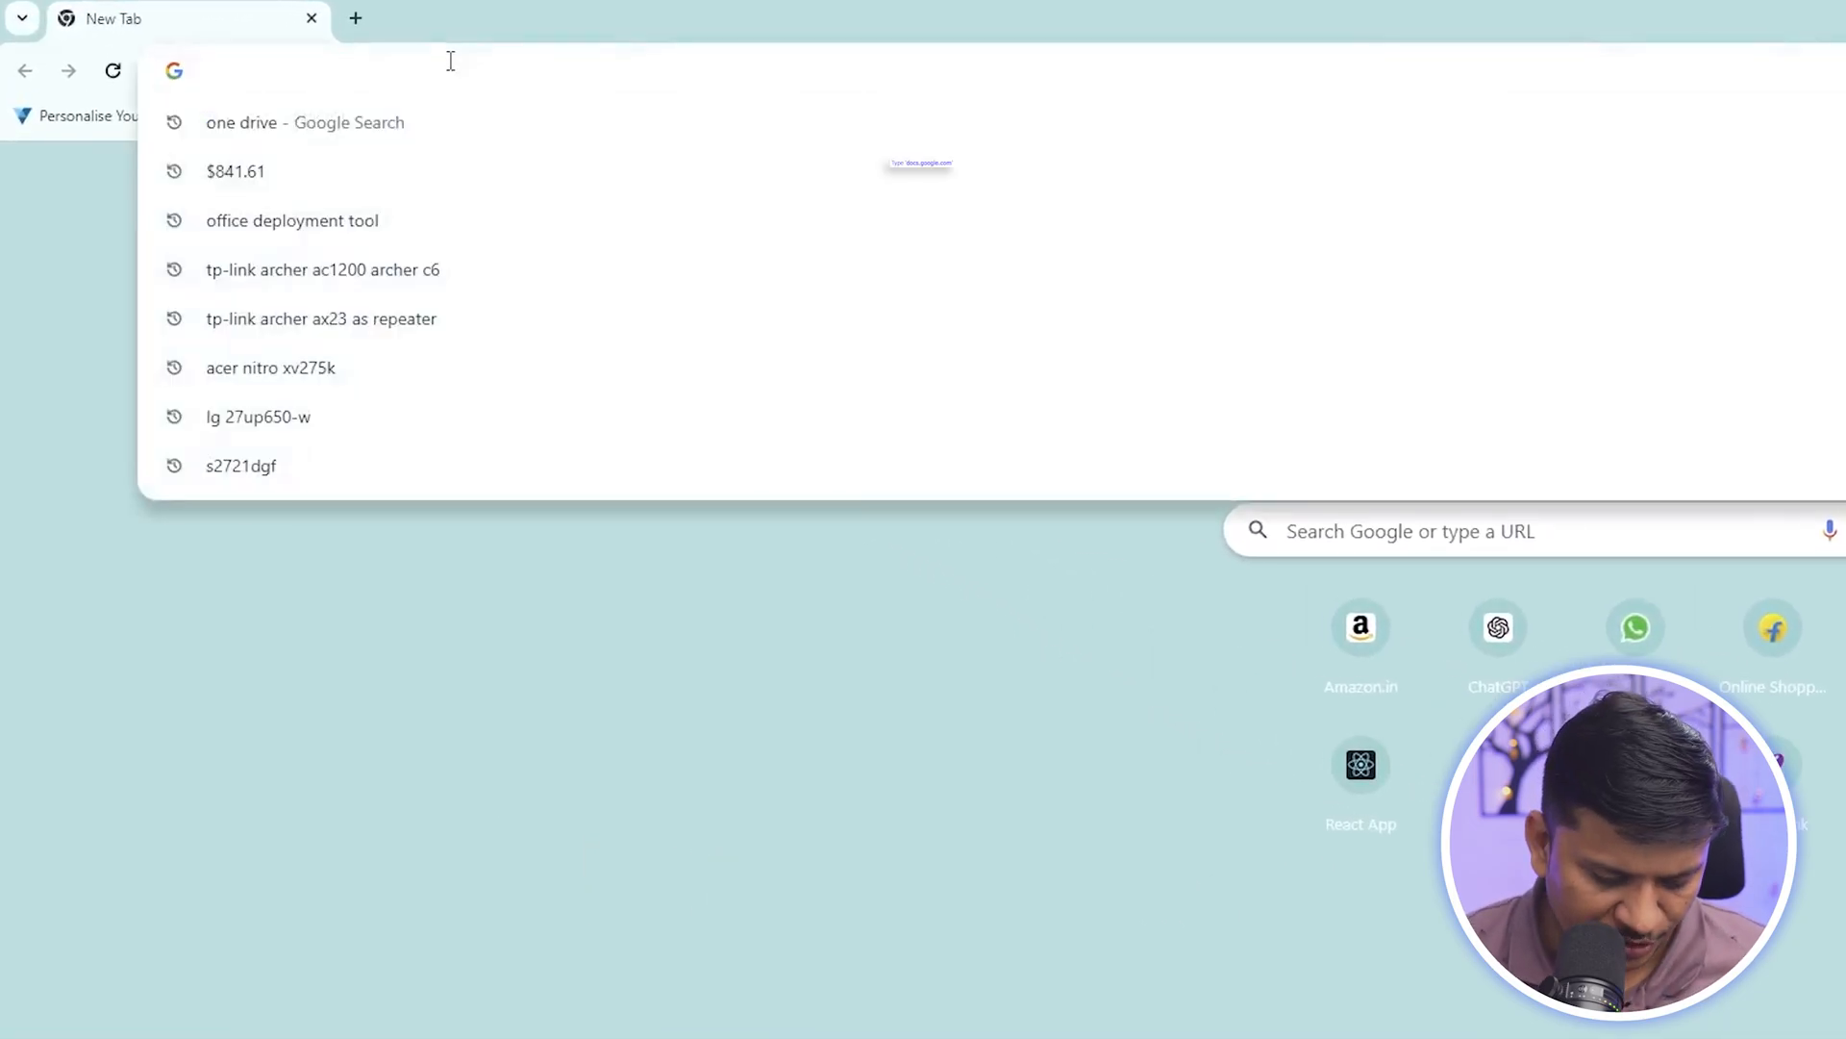
pyautogui.write('docs.g')
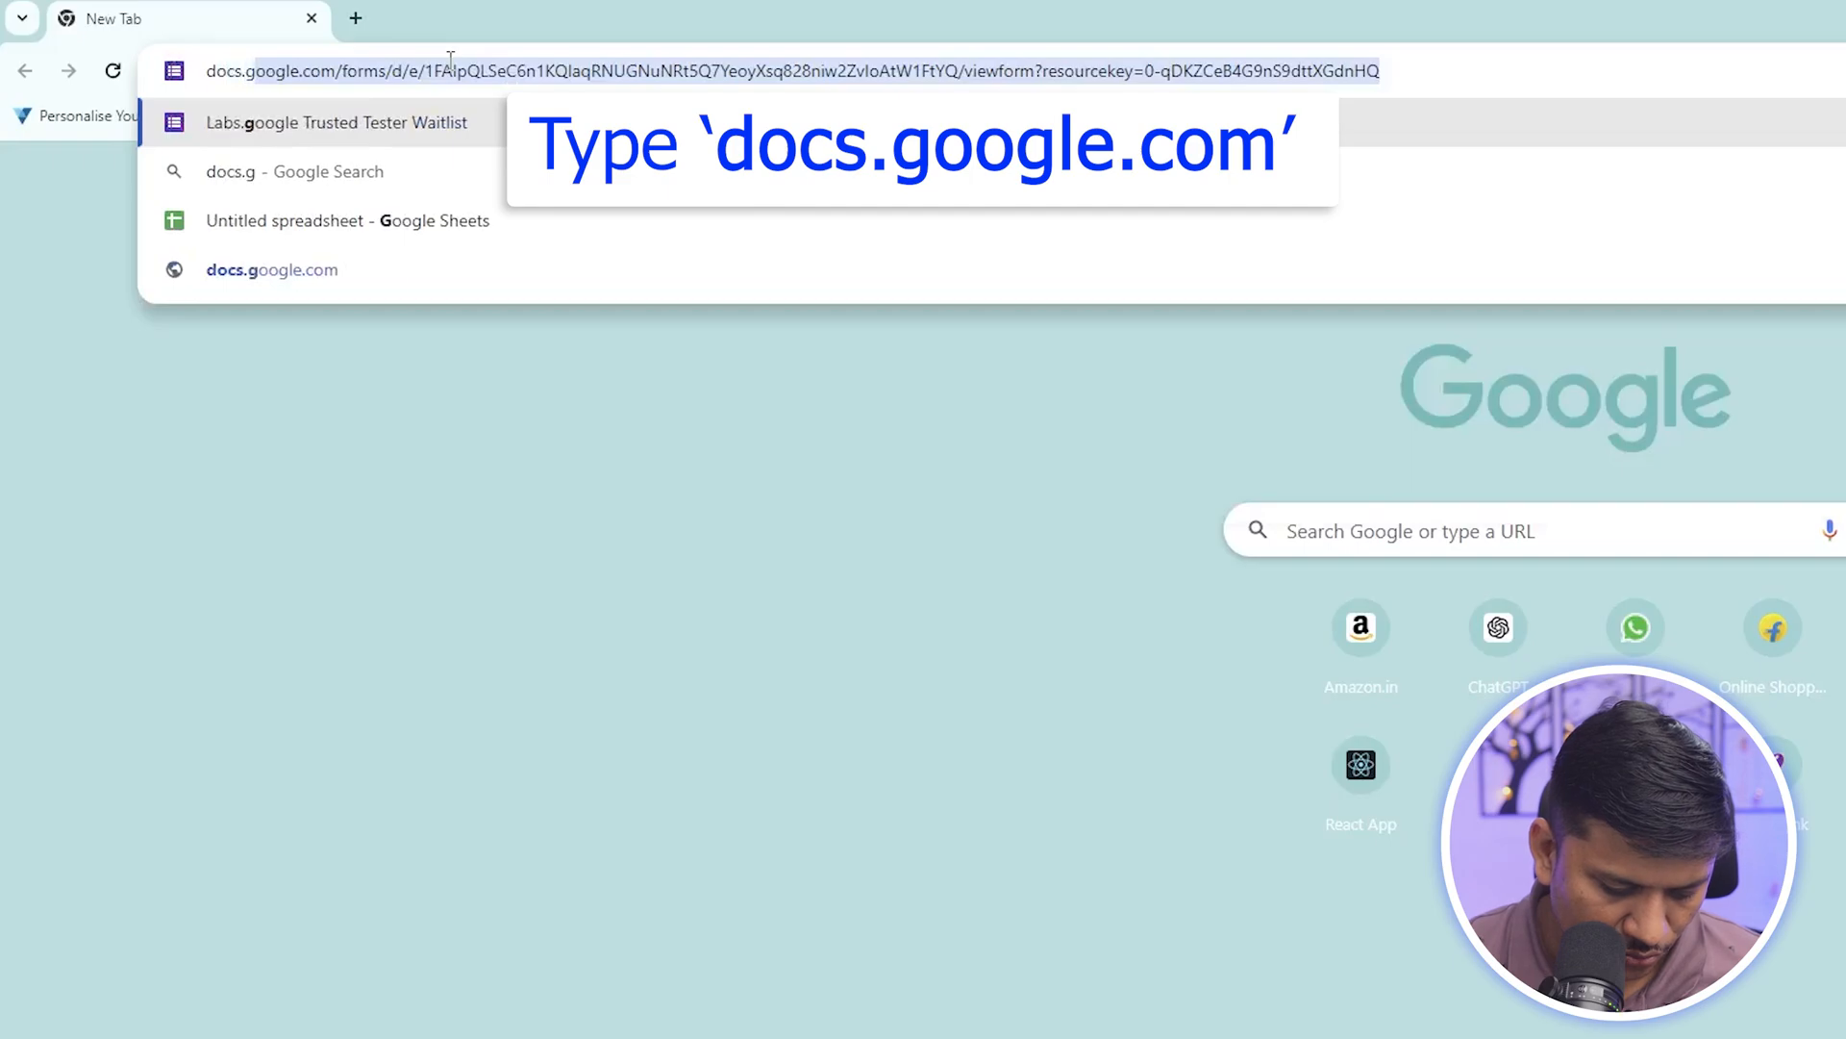
pyautogui.write('oogle.com')
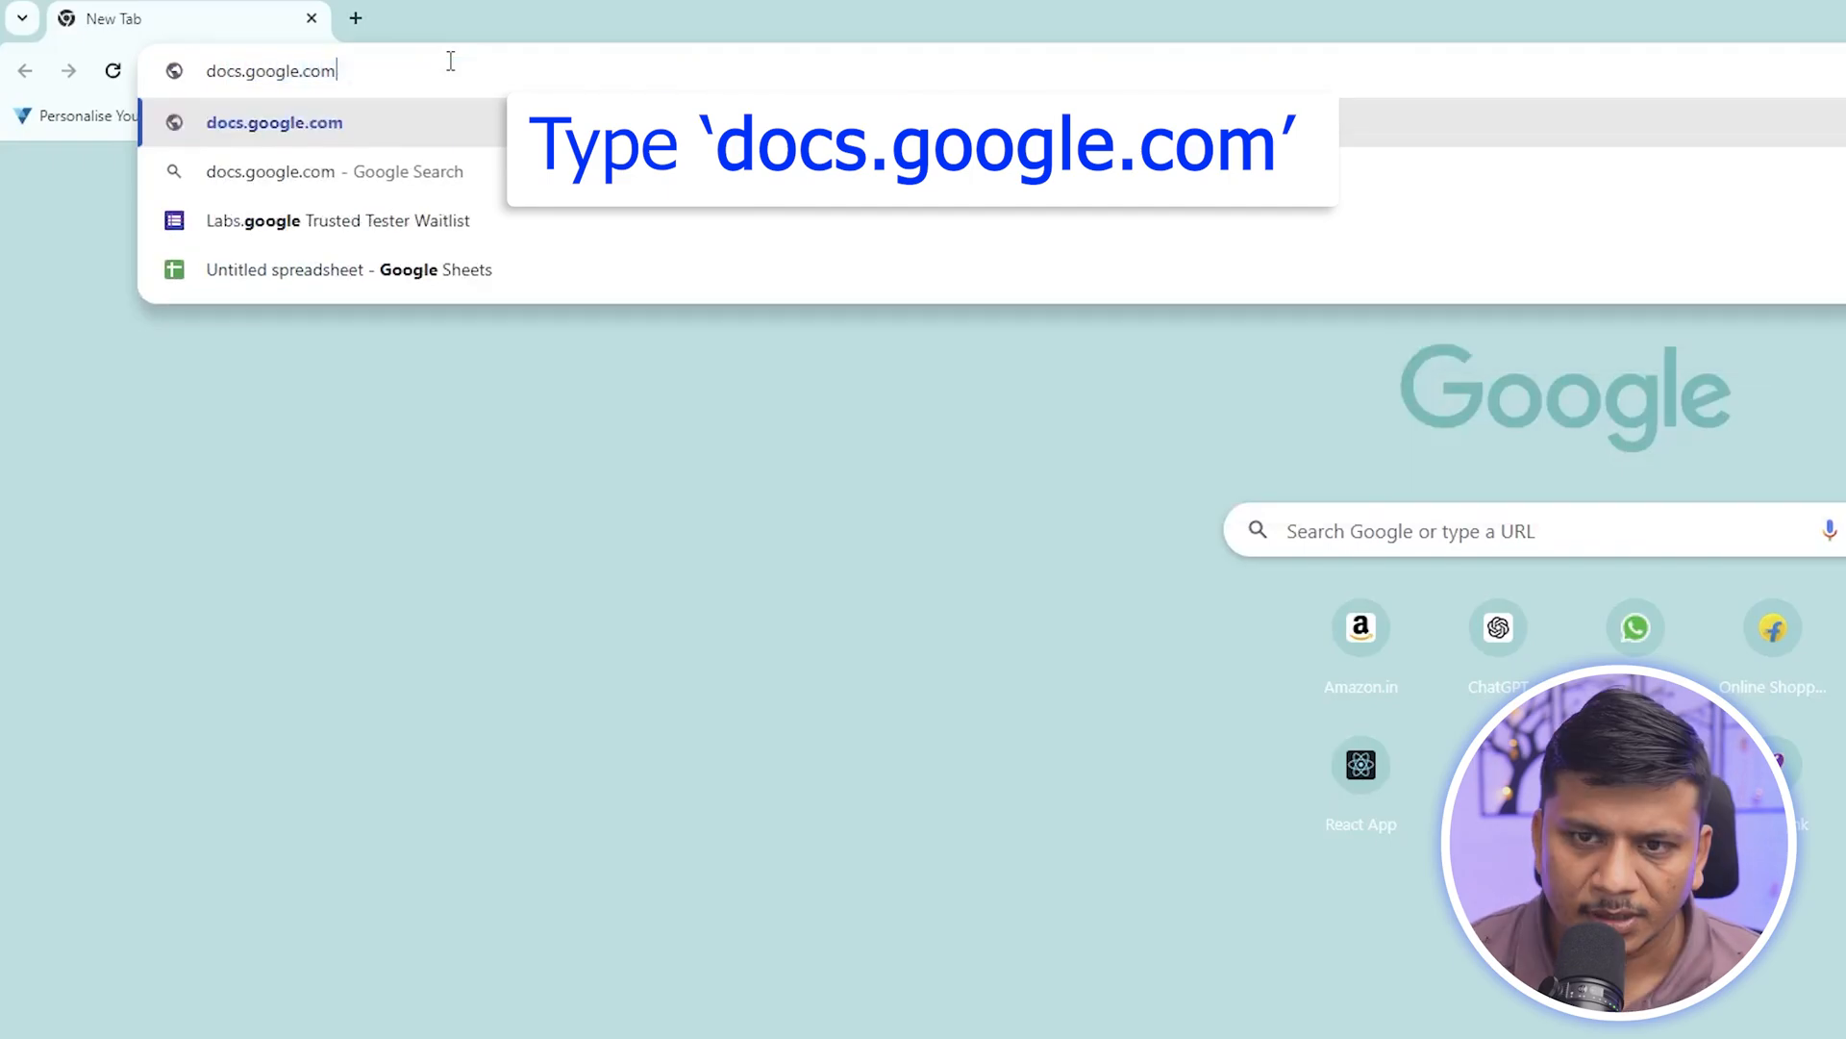
pyautogui.press('Return')
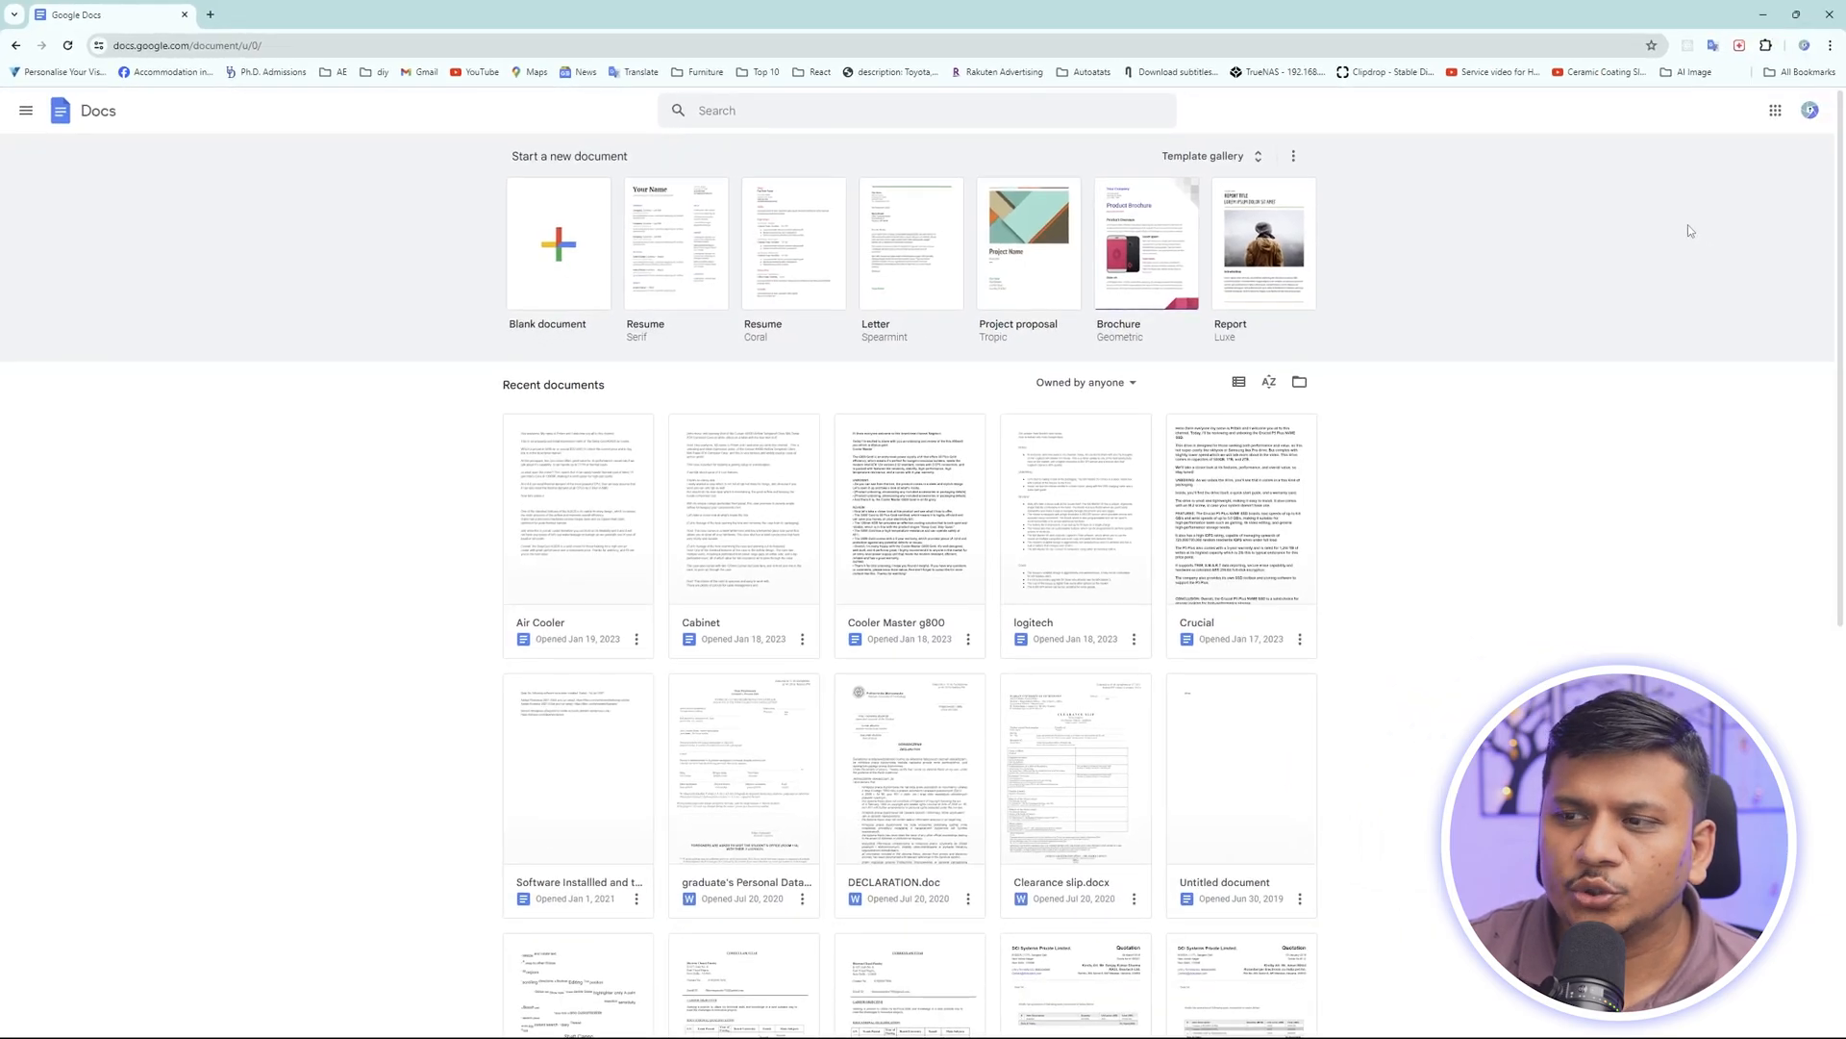
# Switch Google Docs to the other Google account and close the original Docs tab
pyautogui.click(1810, 109)
pyautogui.click(1635, 423)
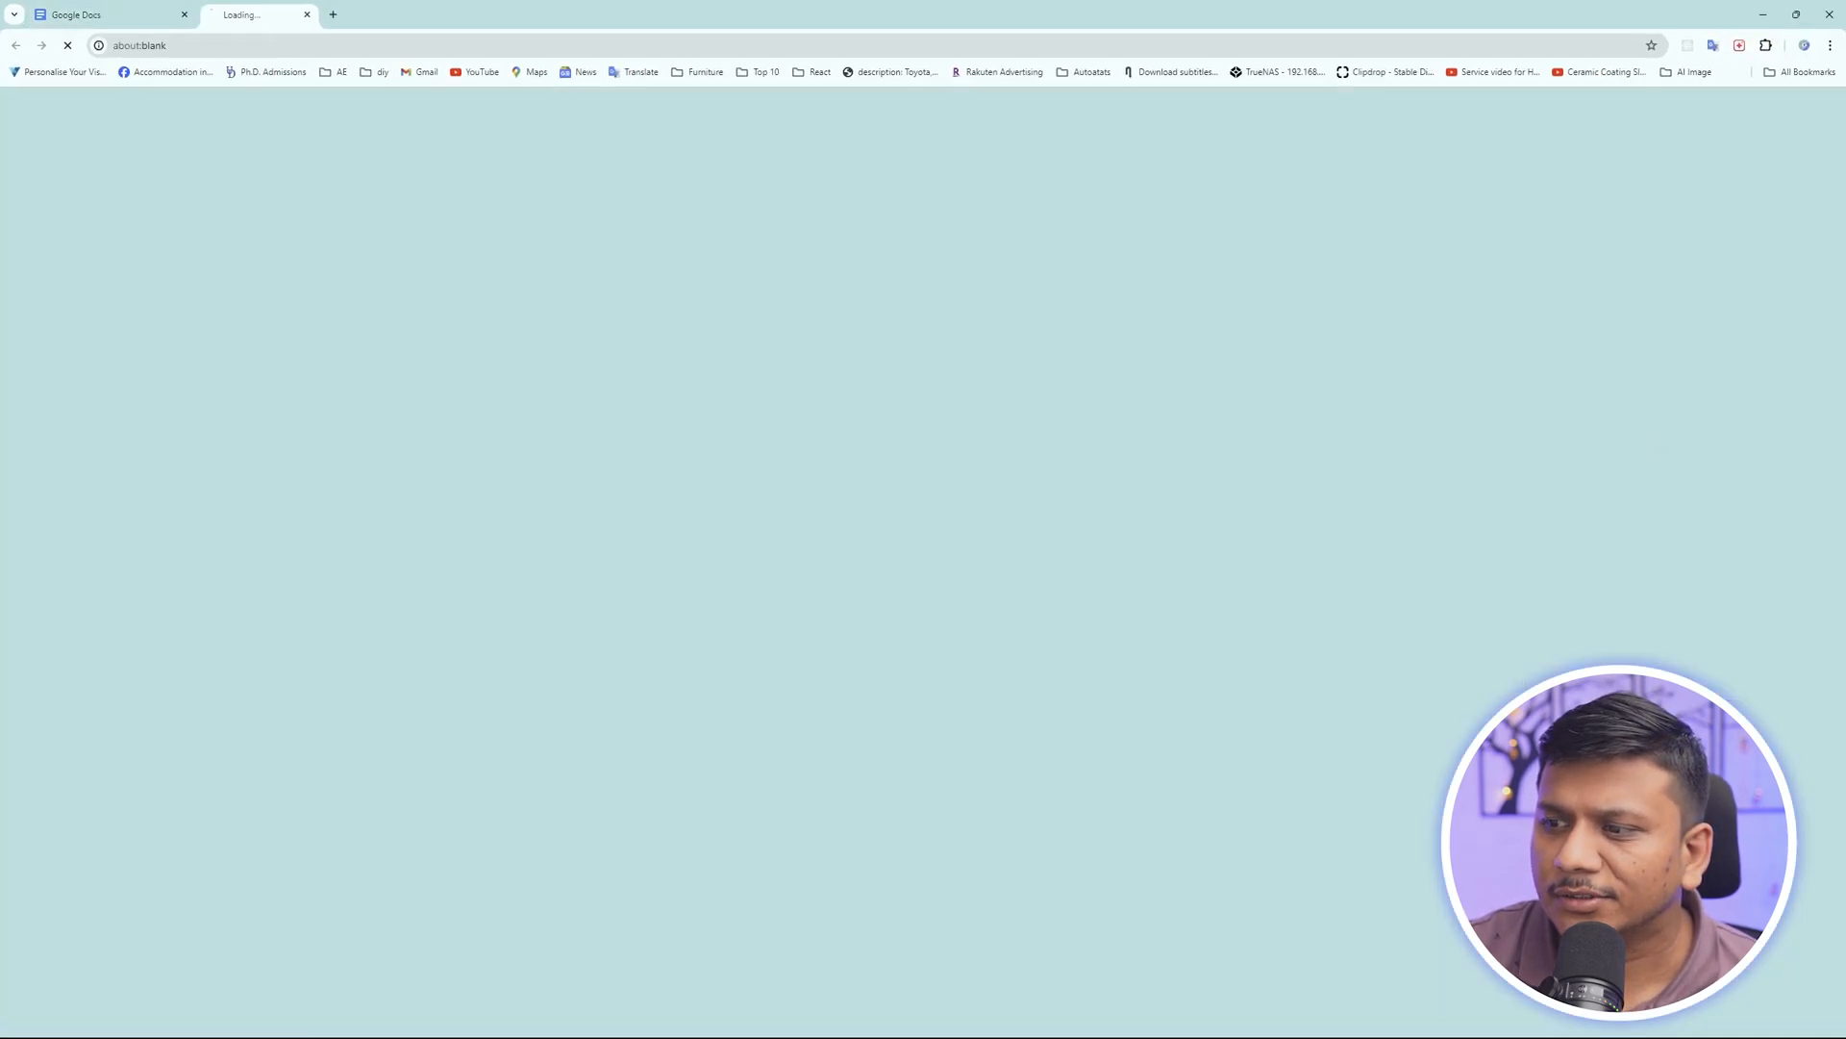
pyautogui.click(186, 15)
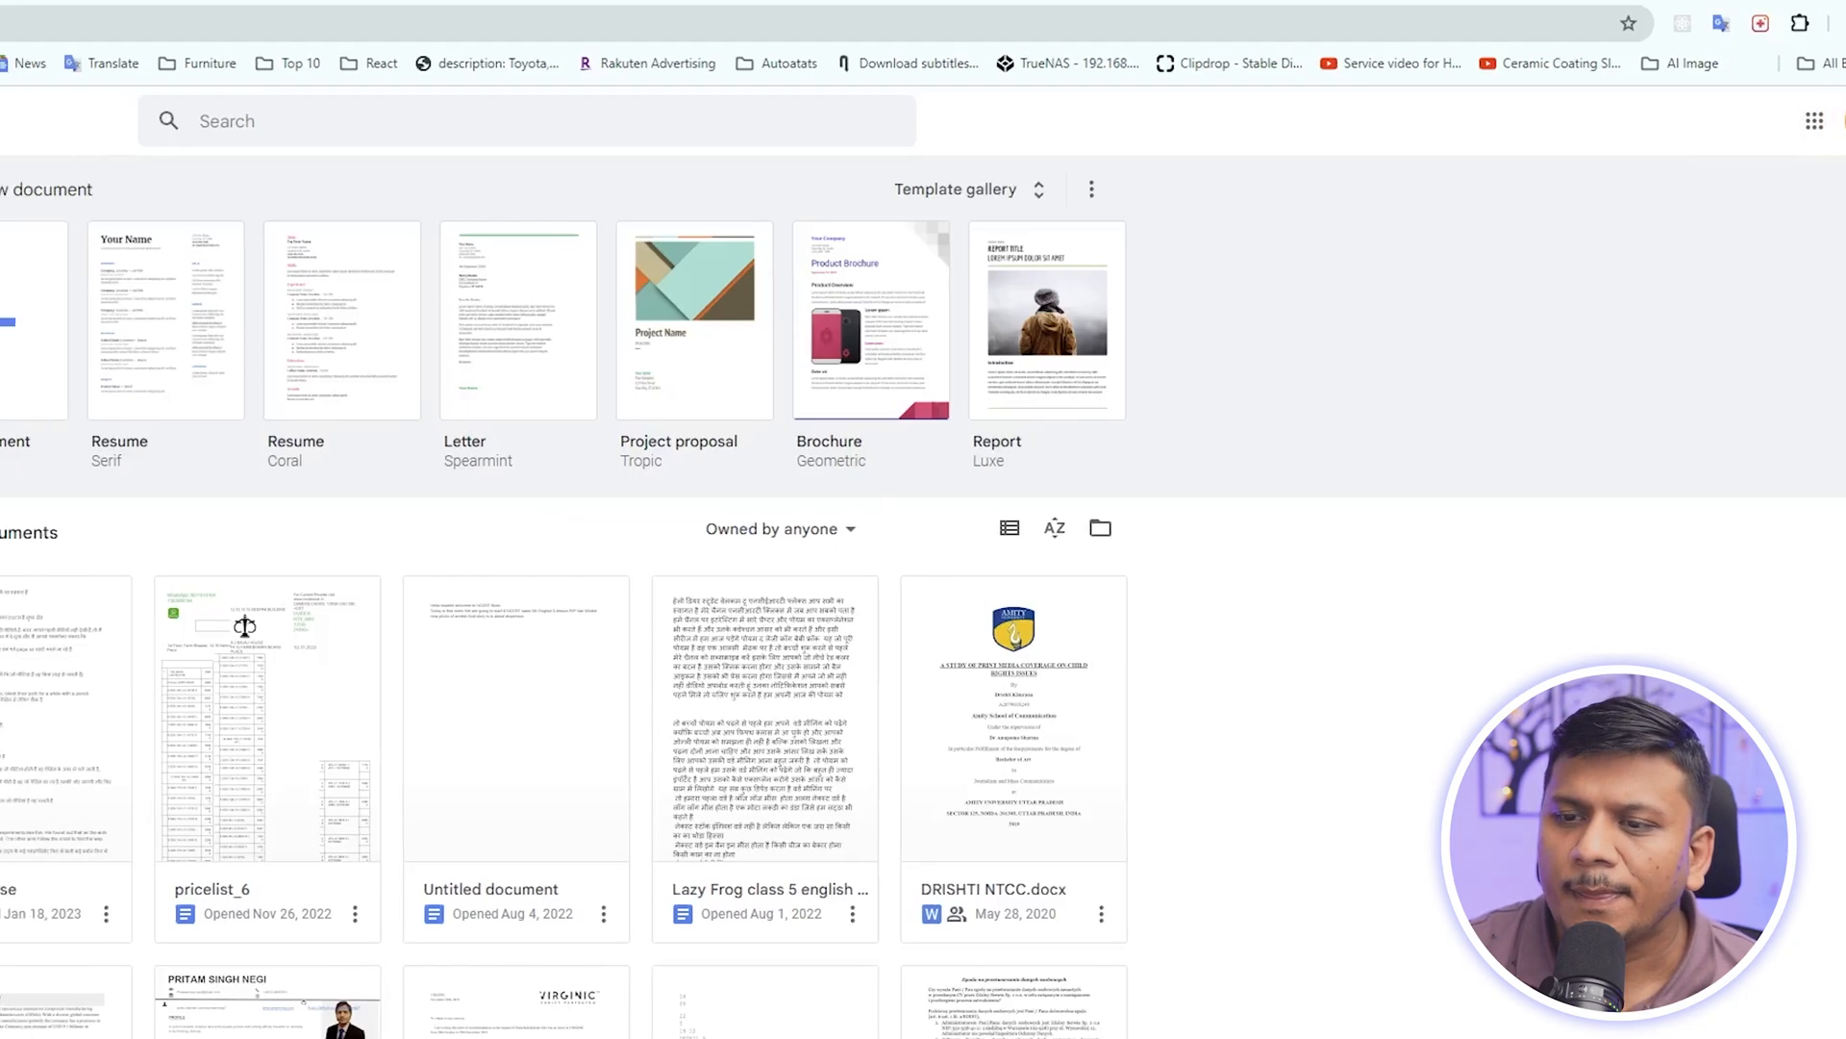
# Create a blank document and generate text with Help me write from the prompt "Tracker table for applying to jobs"
pyautogui.click(404, 308)
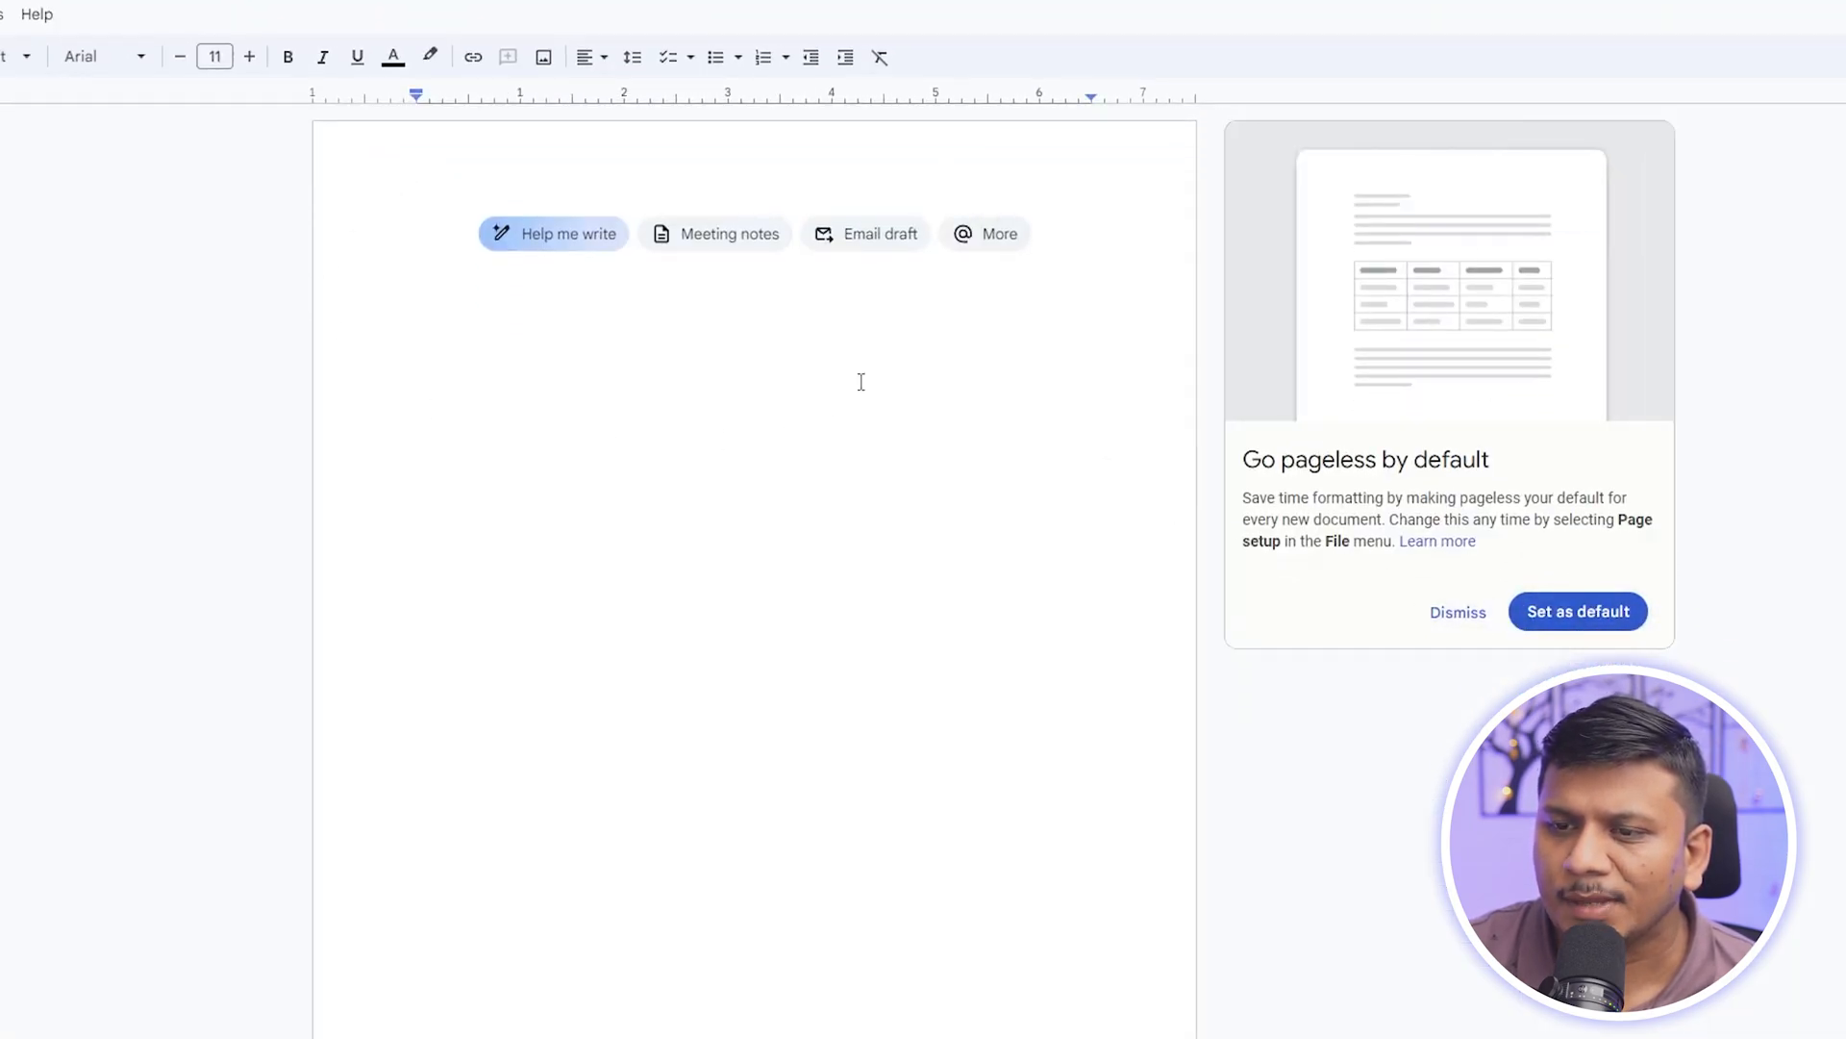
pyautogui.click(553, 239)
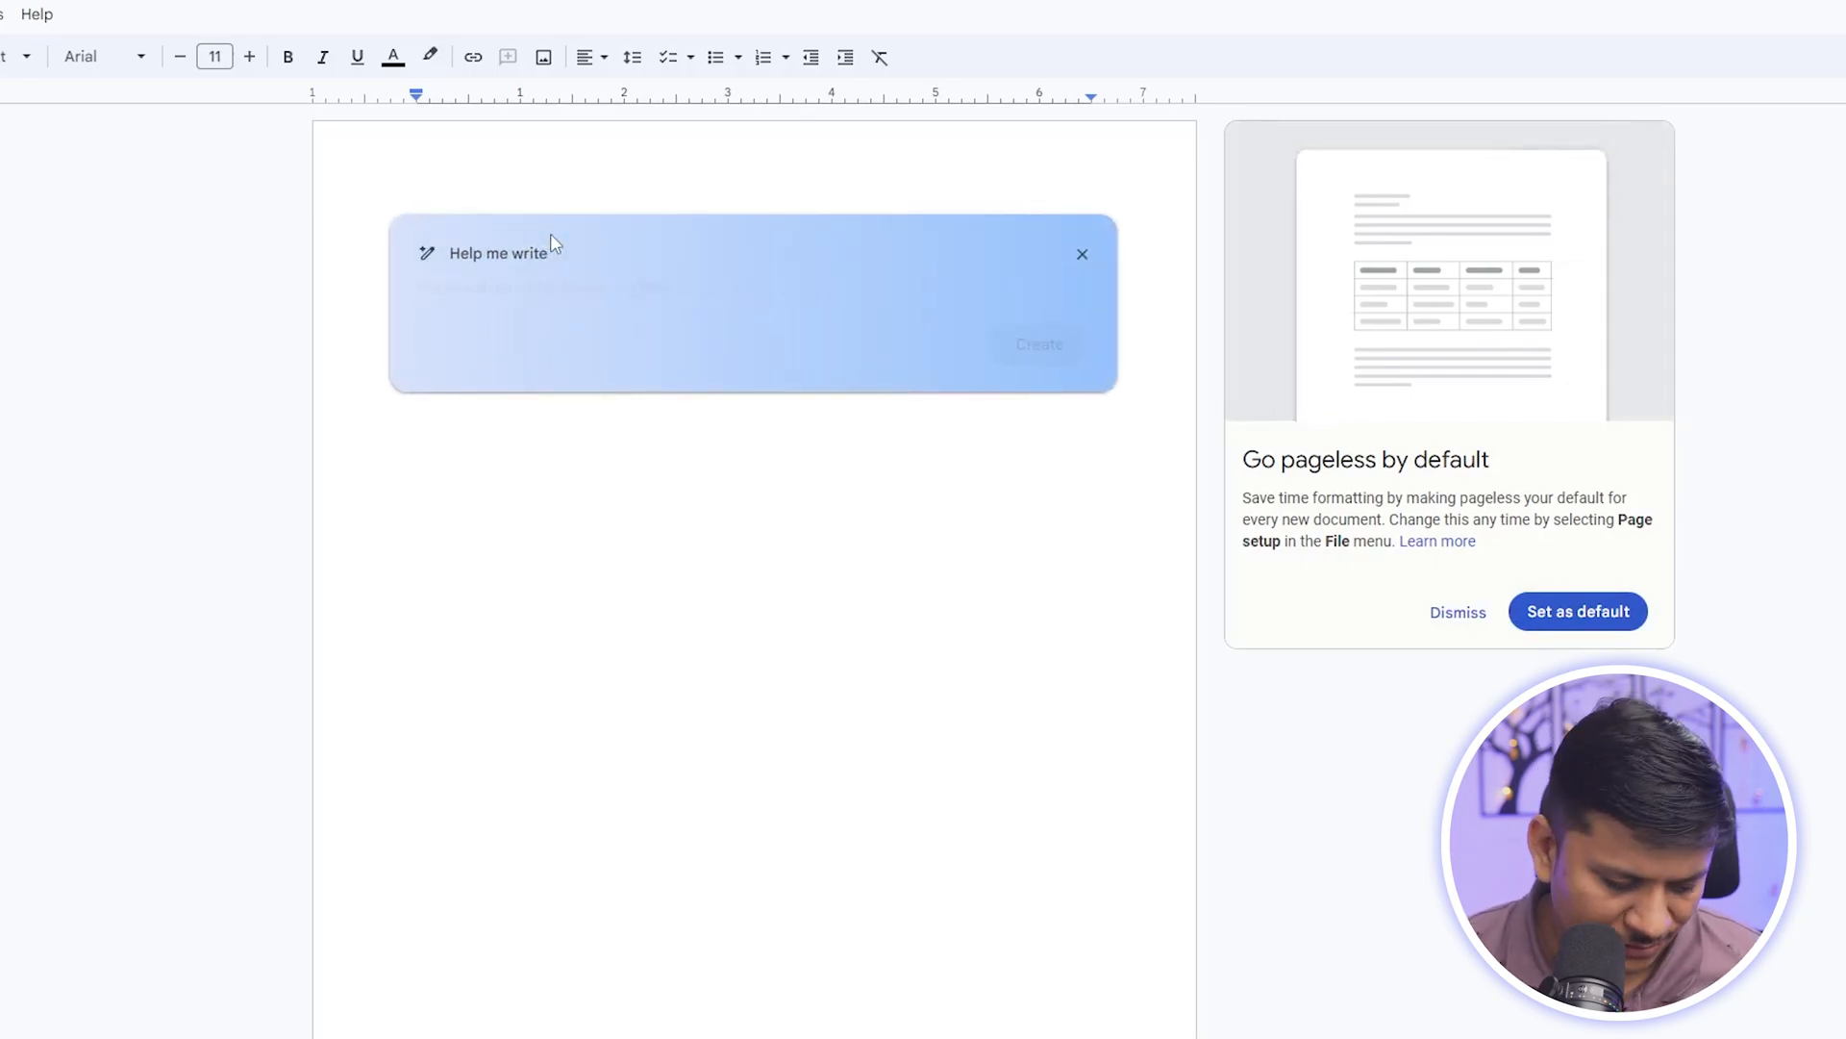
pyautogui.write('Tracker table for applying to jobs')
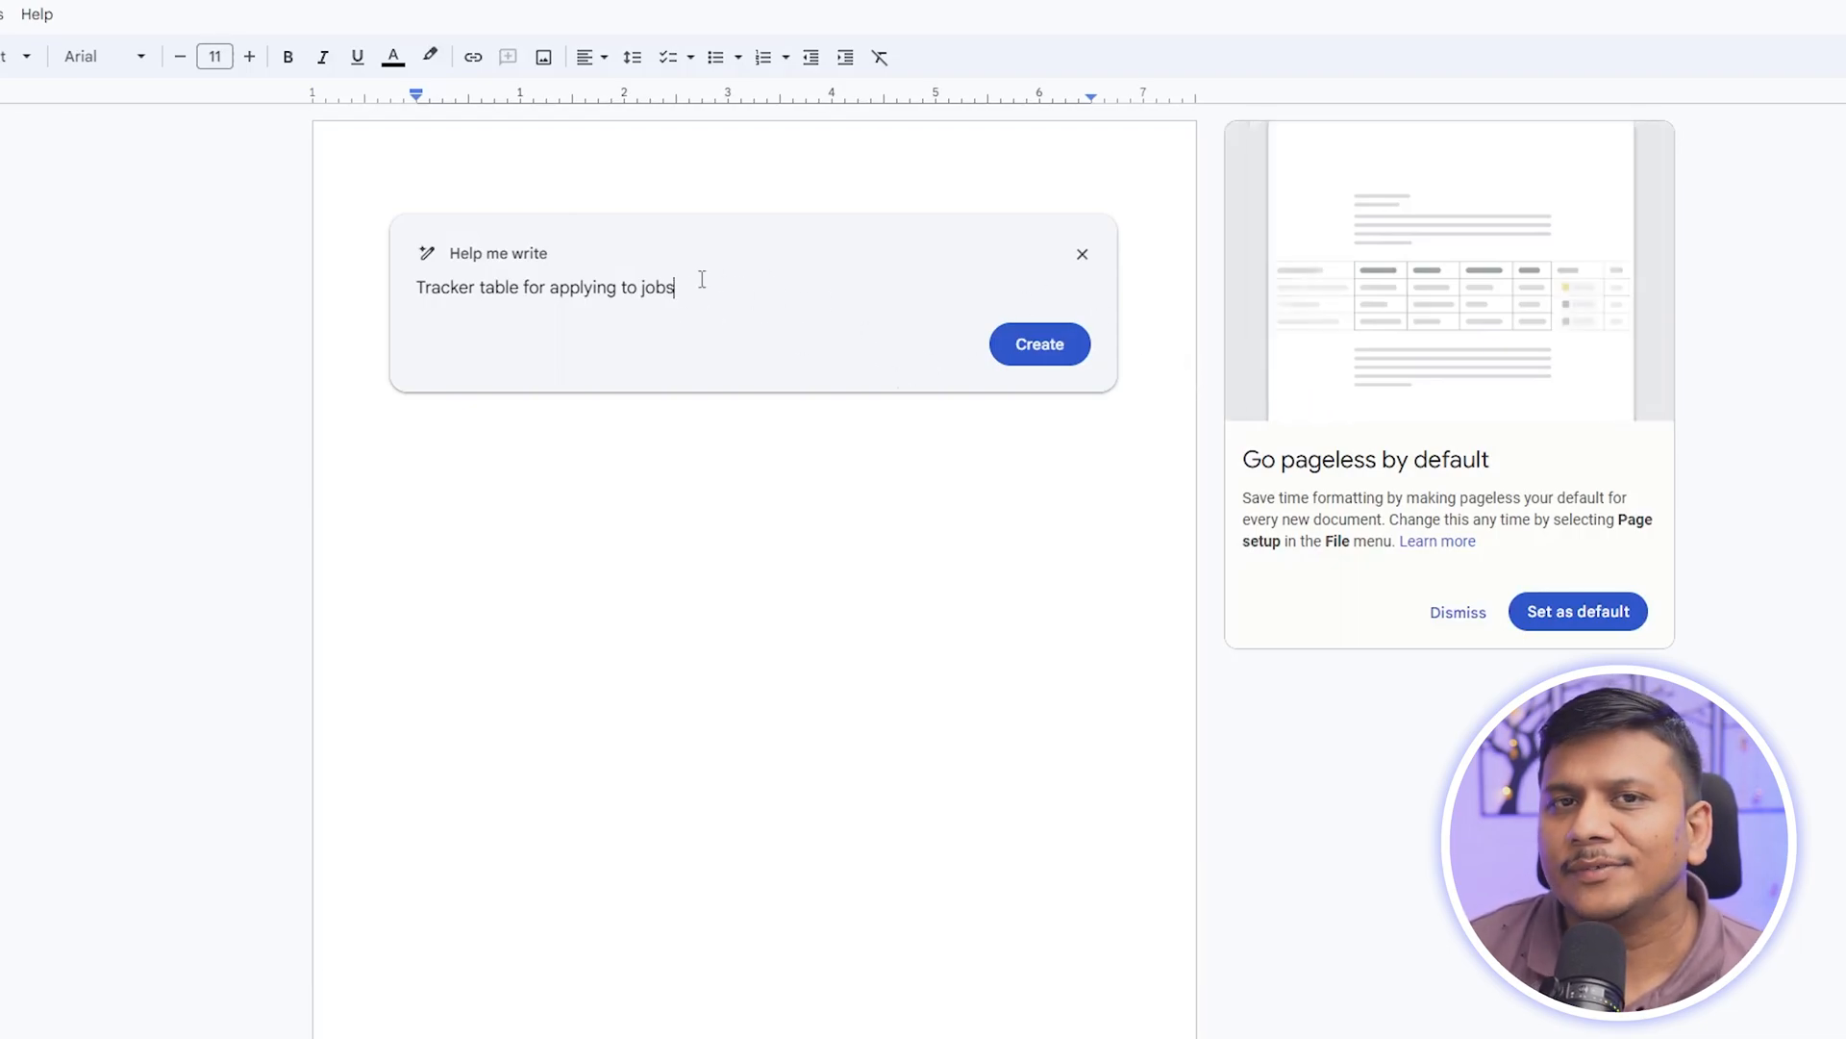
pyautogui.click(1036, 345)
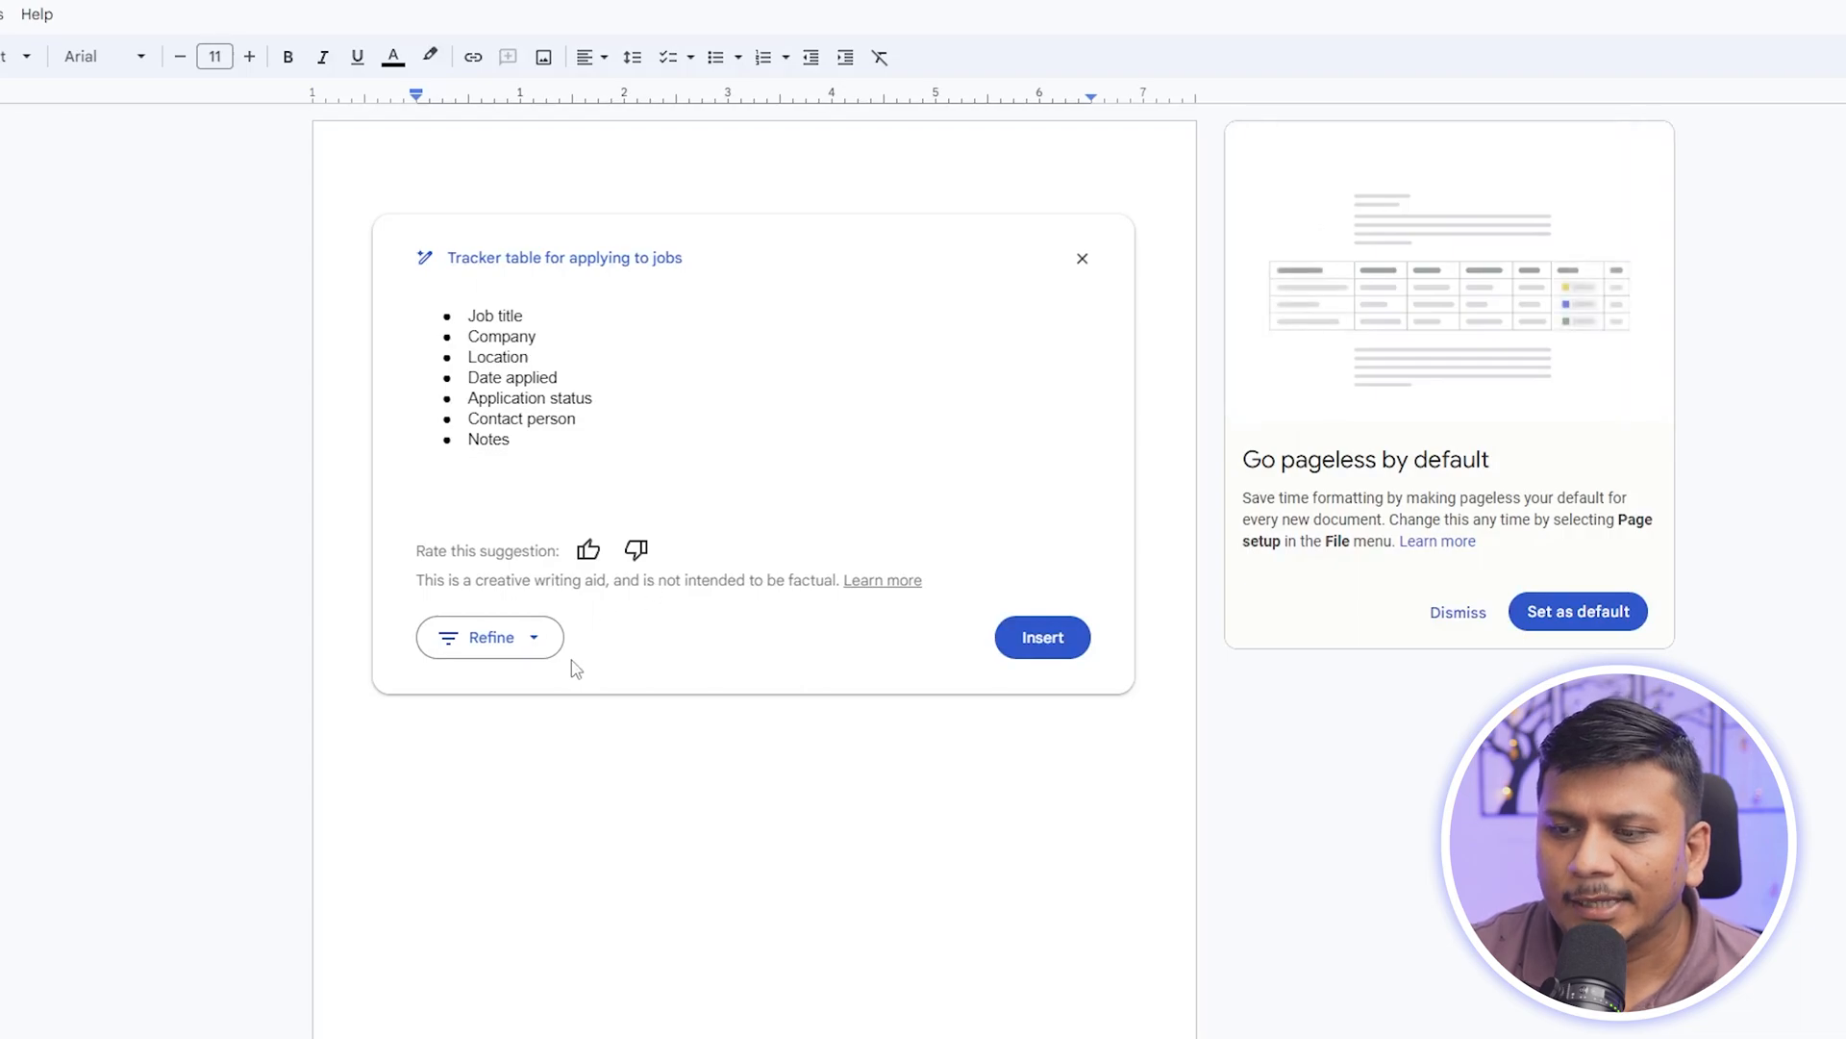
# Try the Shorten refinement on the generated job tracker suggestion
pyautogui.click(536, 654)
pyautogui.moveTo(489, 709)
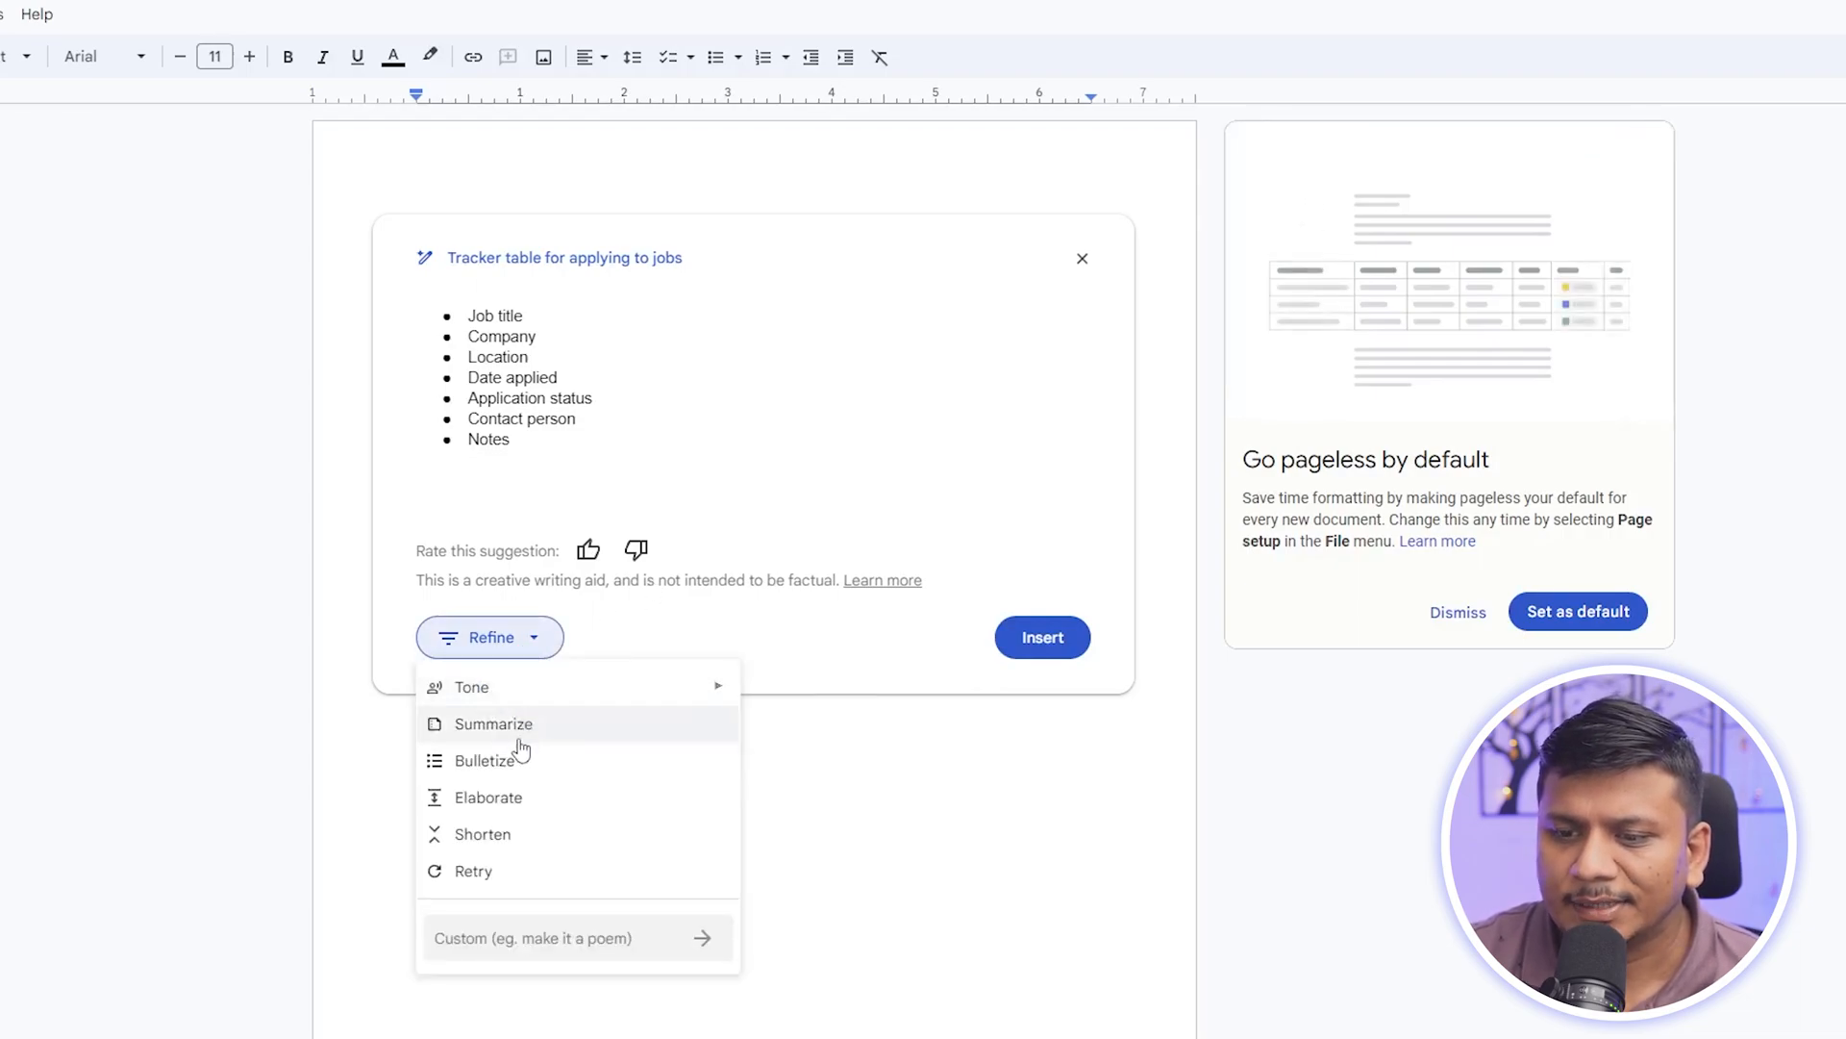
pyautogui.click(491, 839)
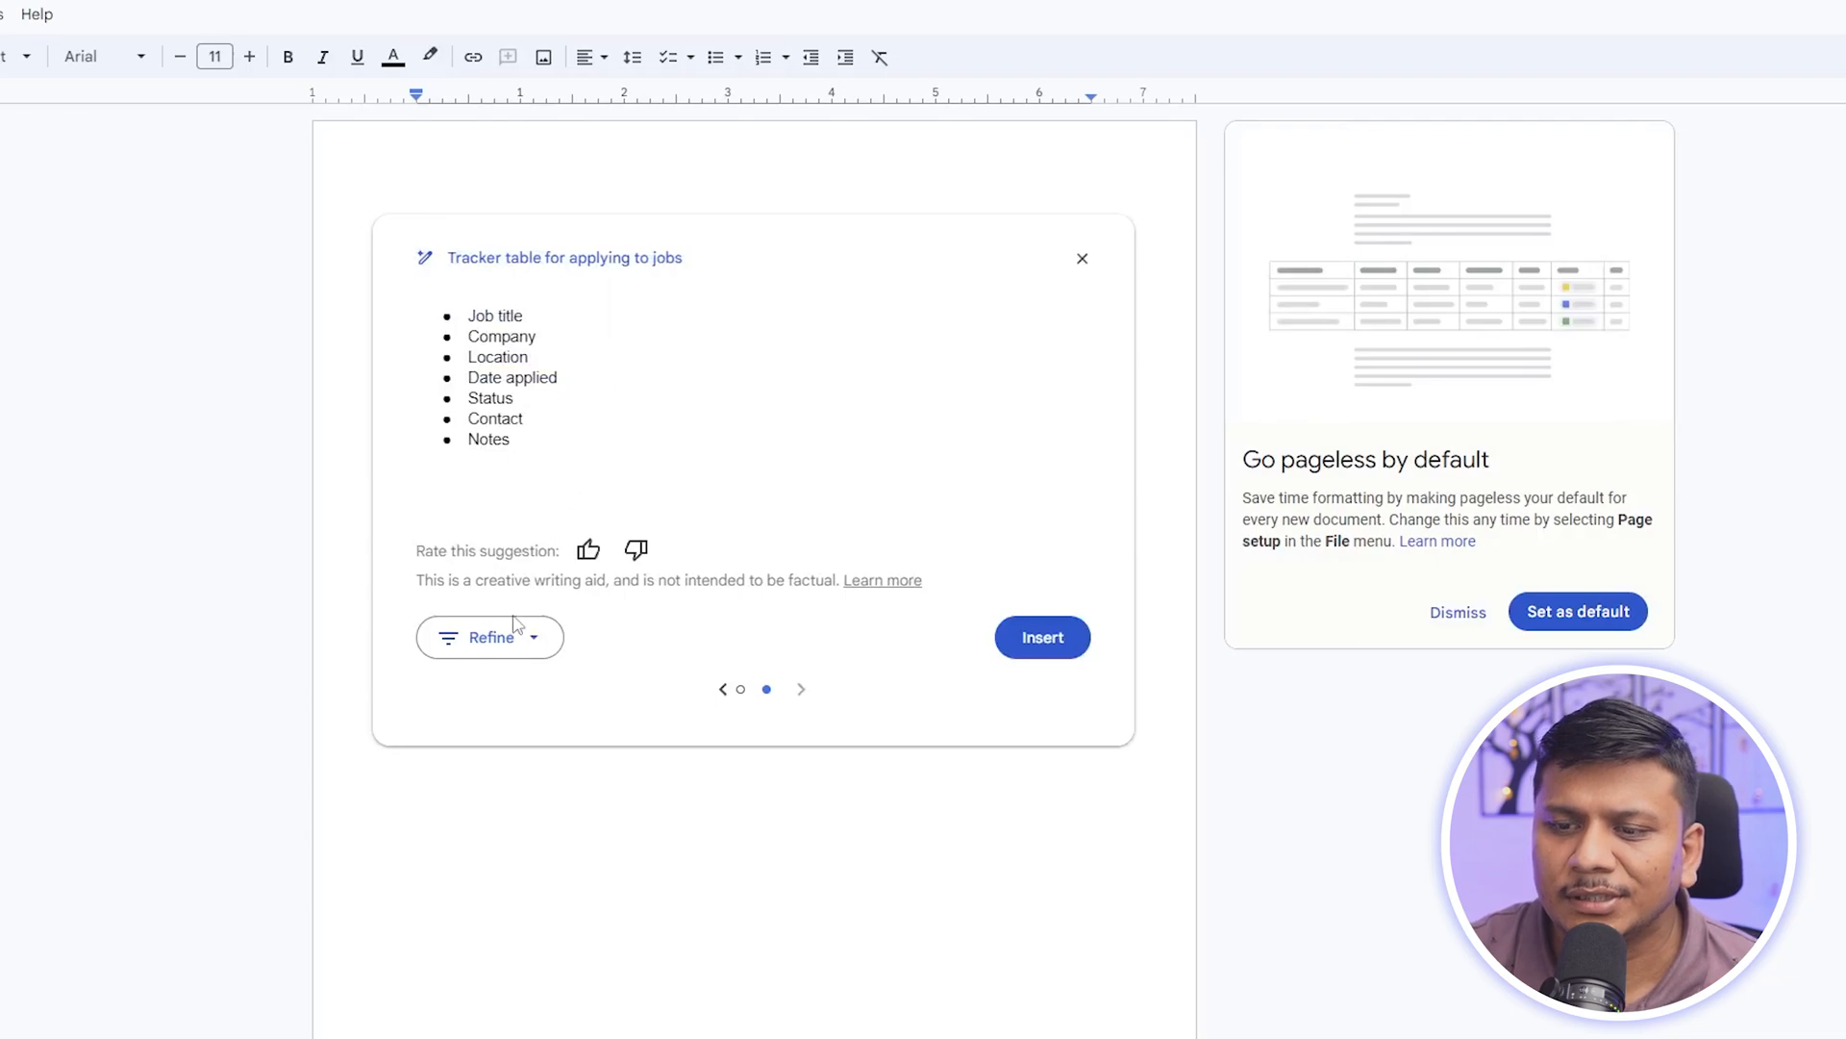
pyautogui.click(517, 640)
pyautogui.click(882, 733)
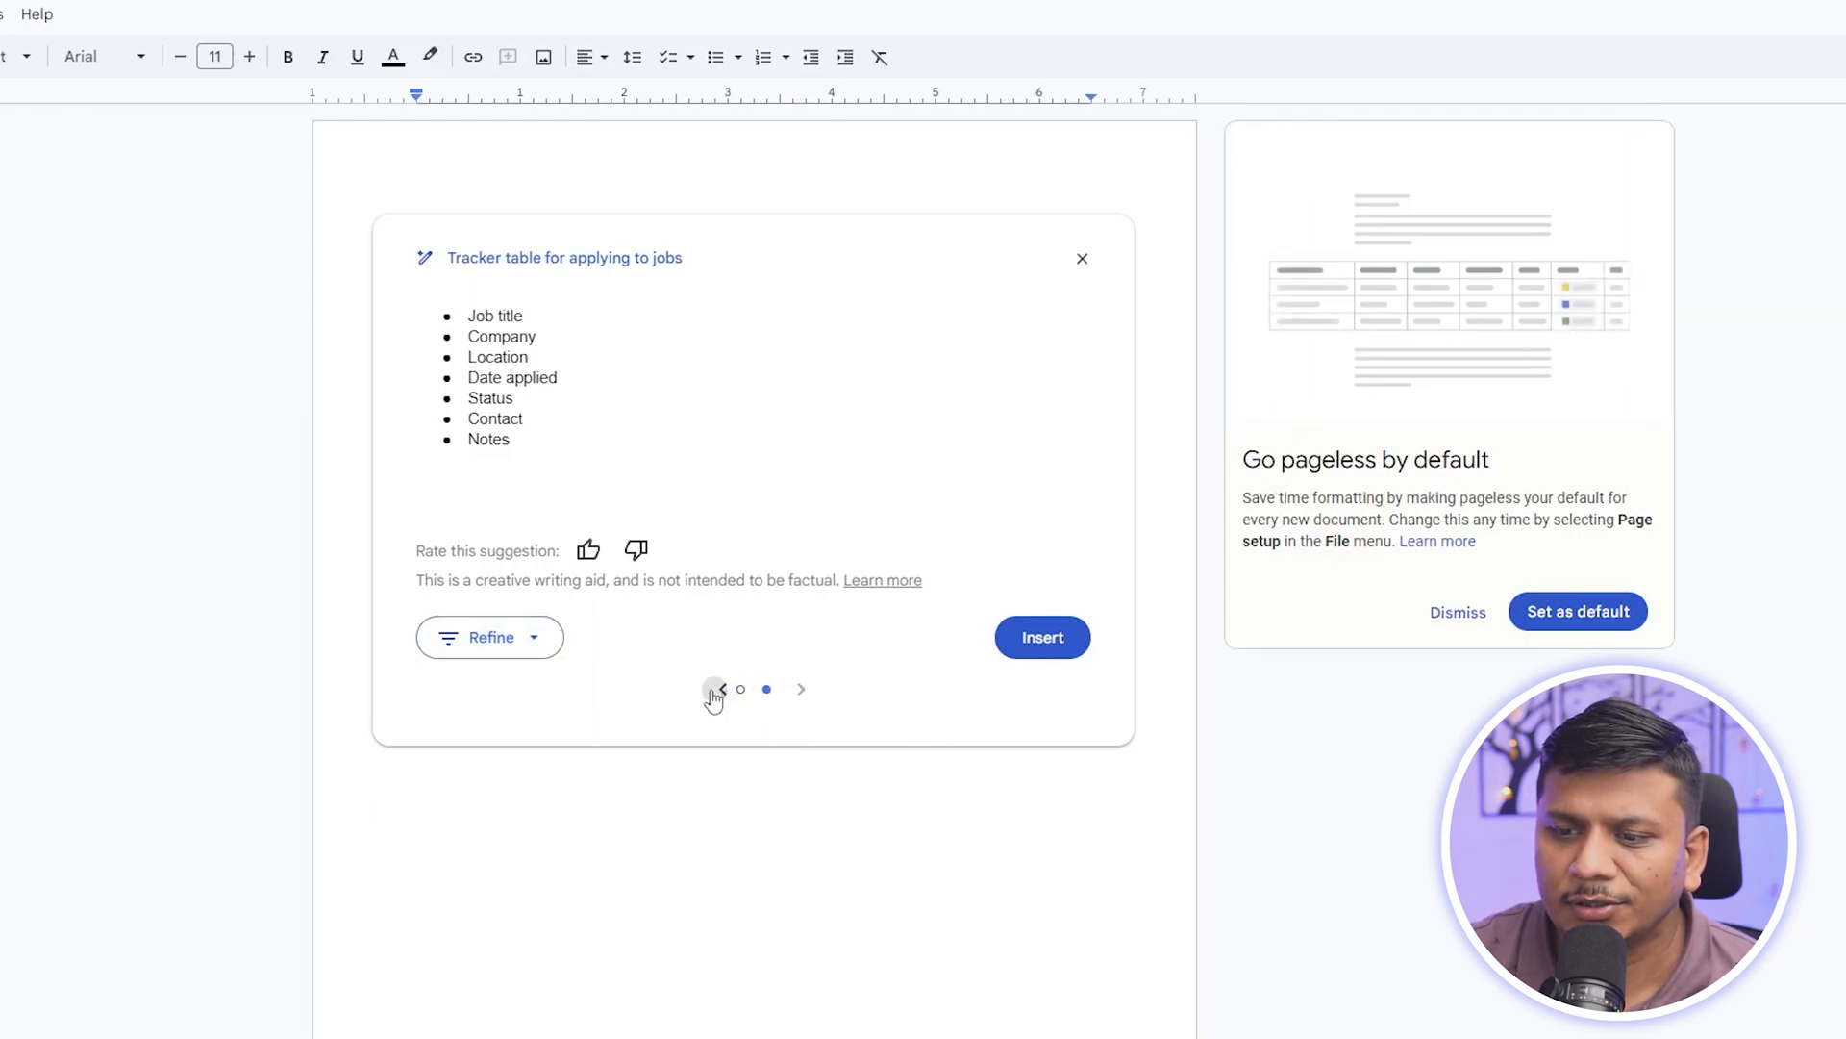
# Try refining the original job tracker suggestion to a Formal tone and summarize that formal version
pyautogui.click(524, 638)
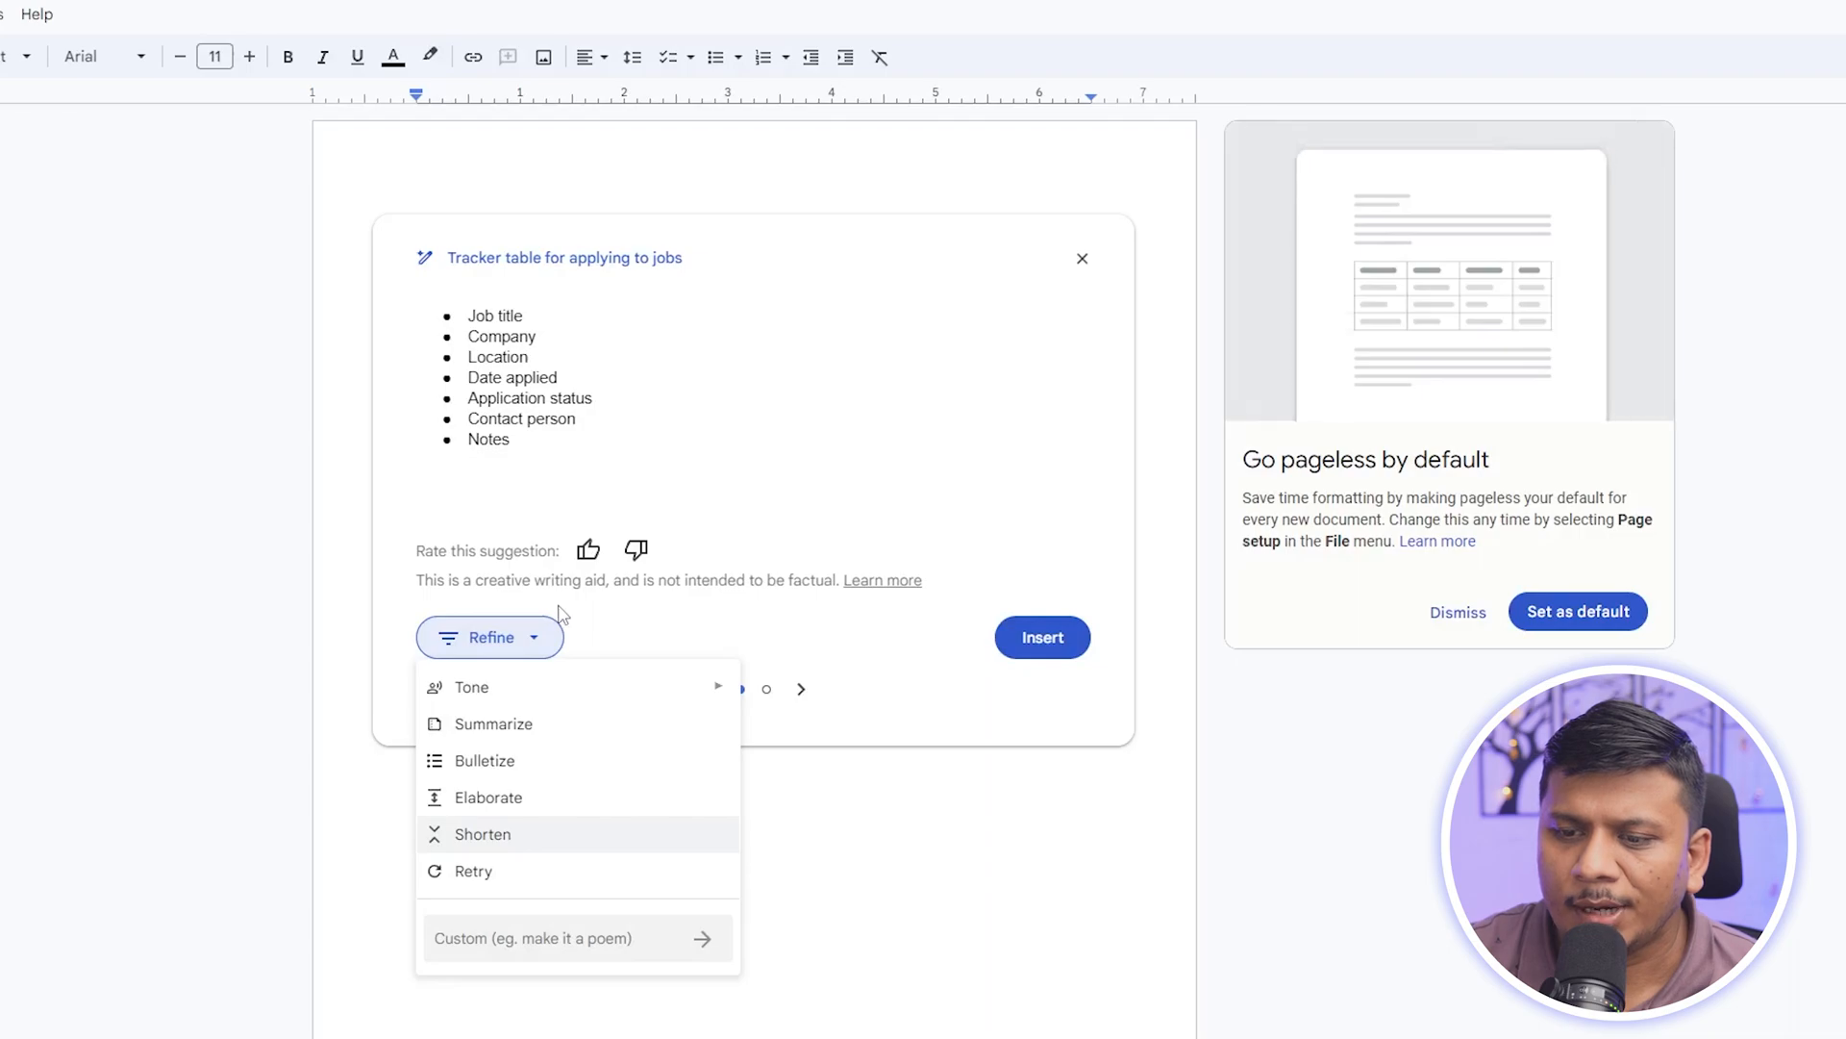
pyautogui.moveTo(600, 706)
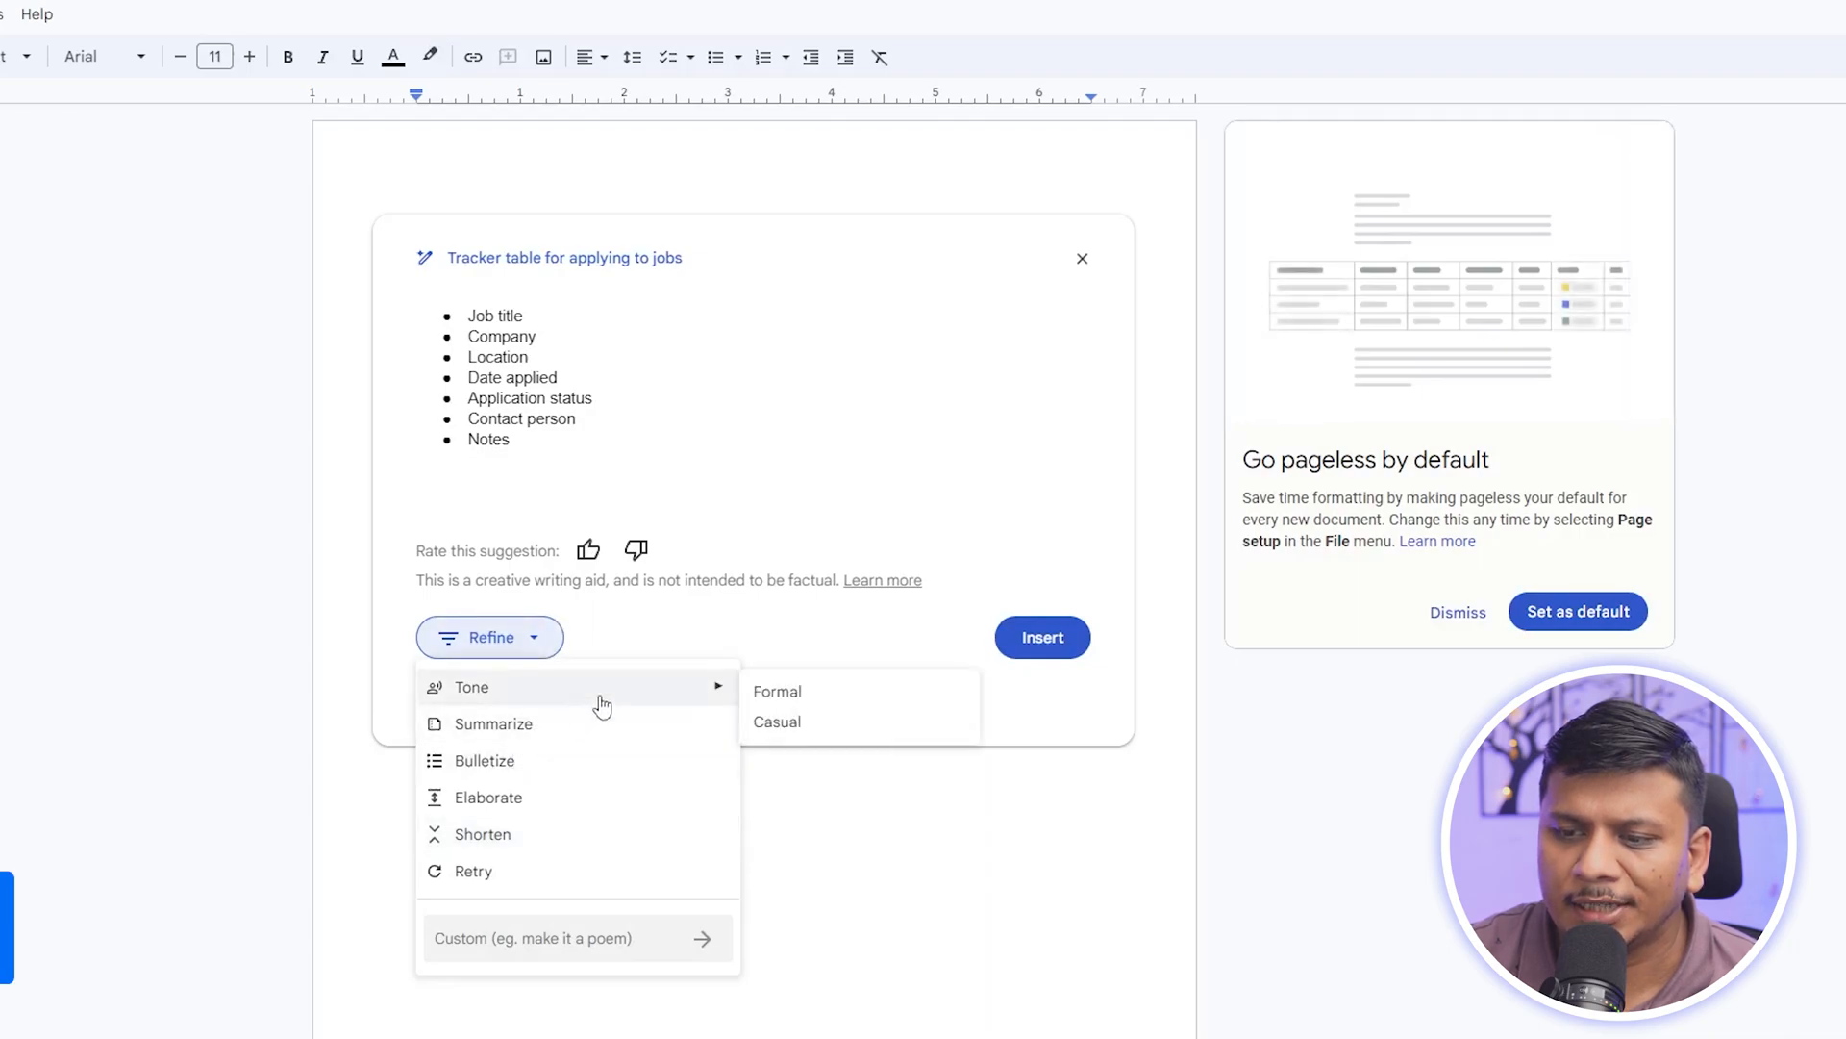
pyautogui.click(859, 702)
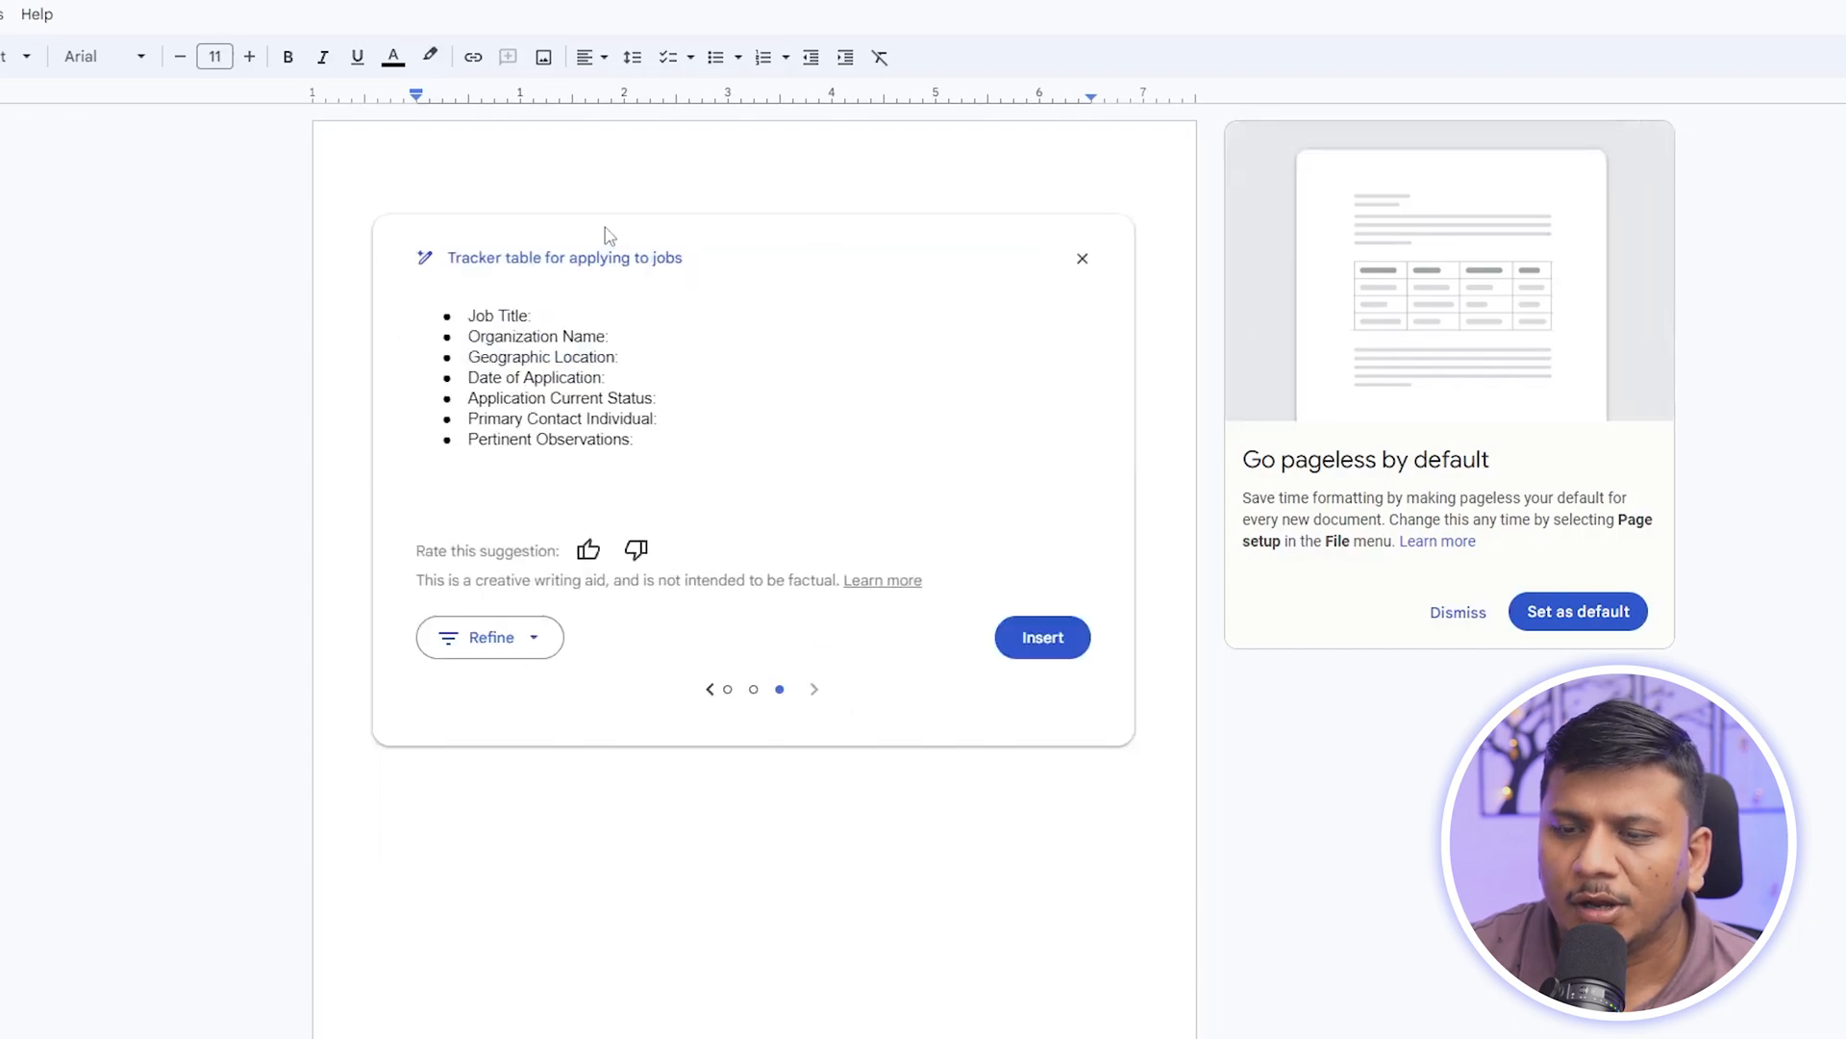
pyautogui.click(540, 646)
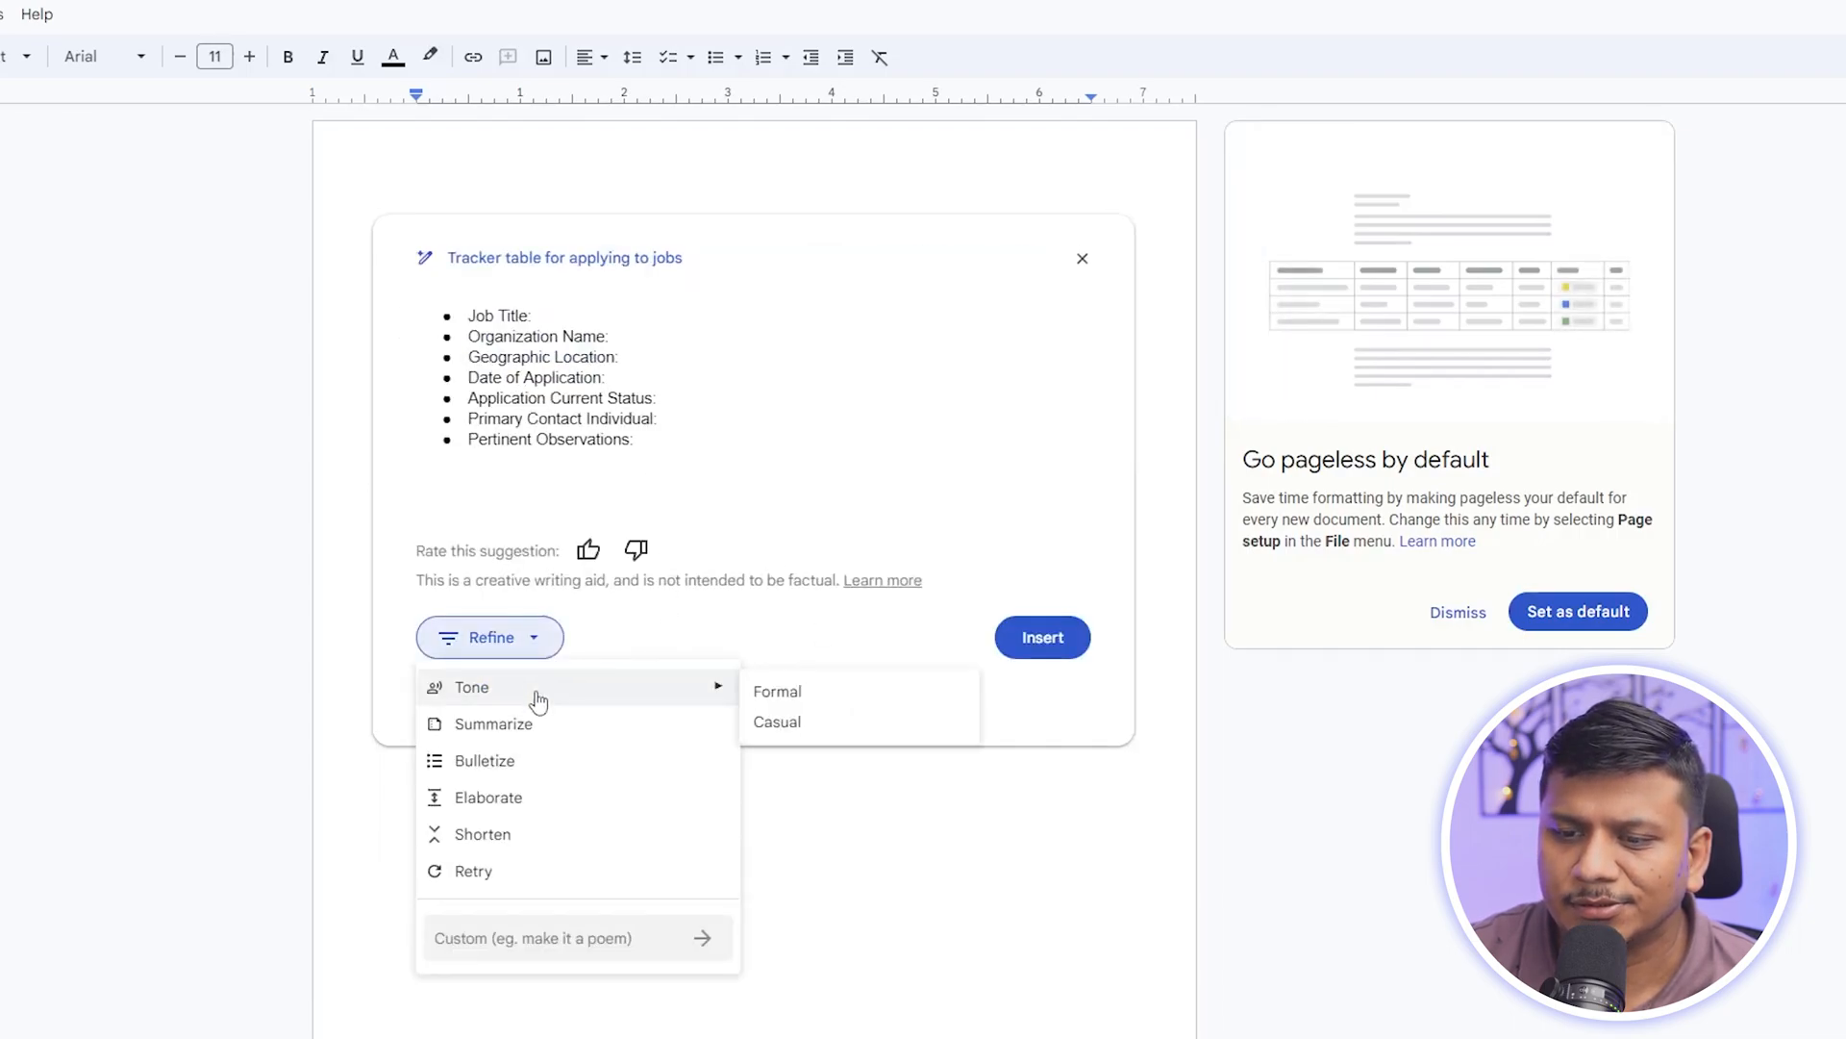
pyautogui.click(541, 723)
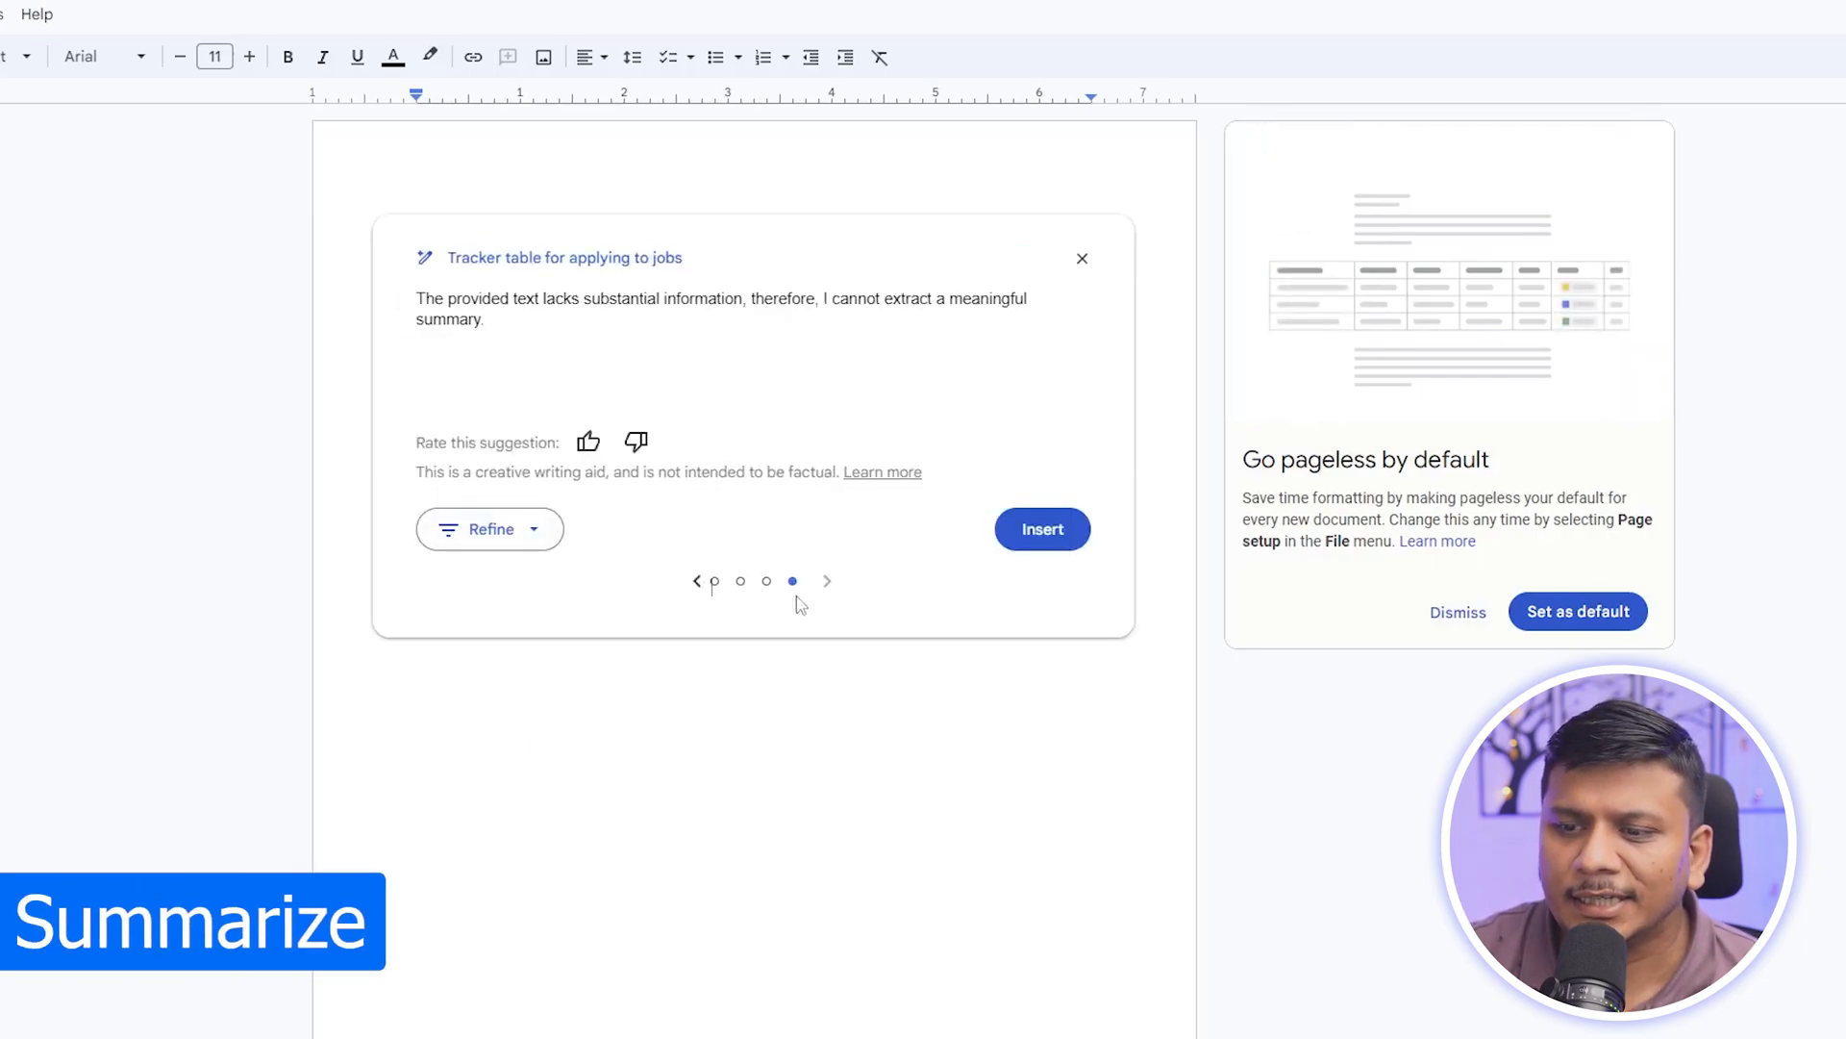
# Go back to the first version of the job tracker suggestion and insert it into the document
pyautogui.doubleClick(697, 580)
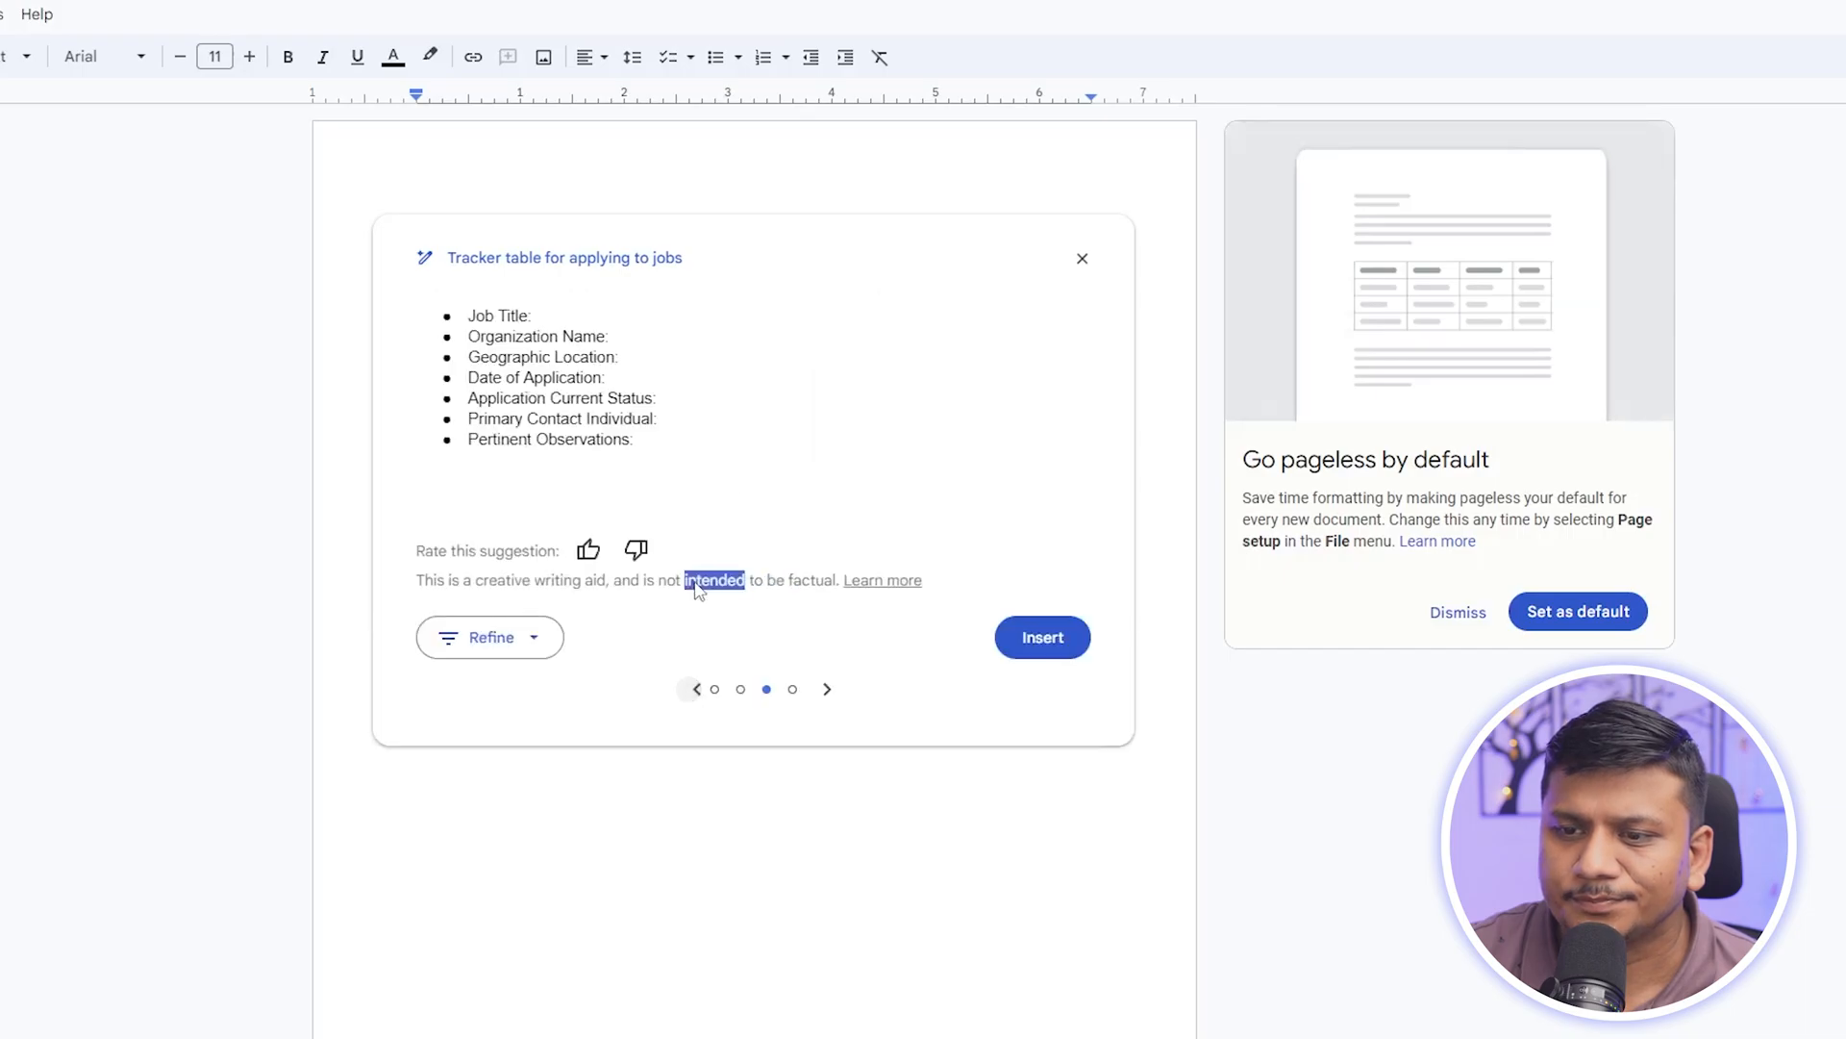
pyautogui.click(697, 688)
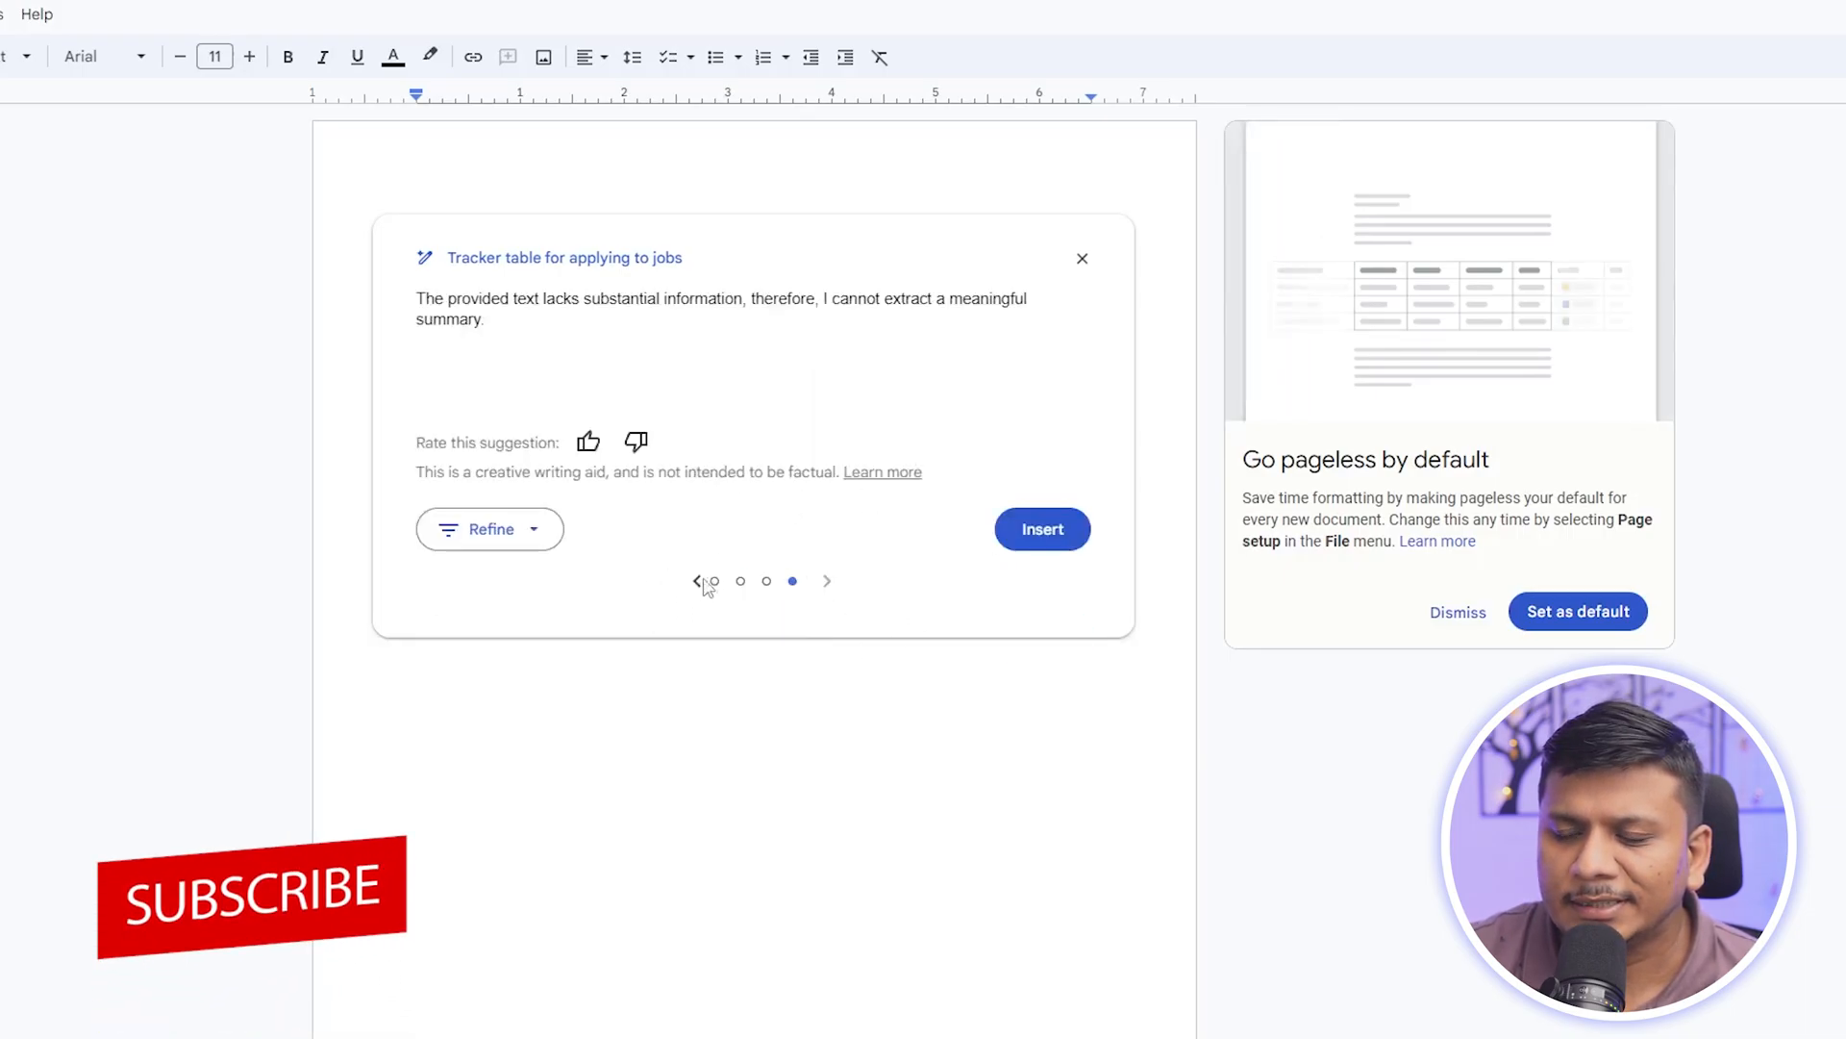
pyautogui.click(697, 581)
pyautogui.click(695, 689)
pyautogui.click(695, 689)
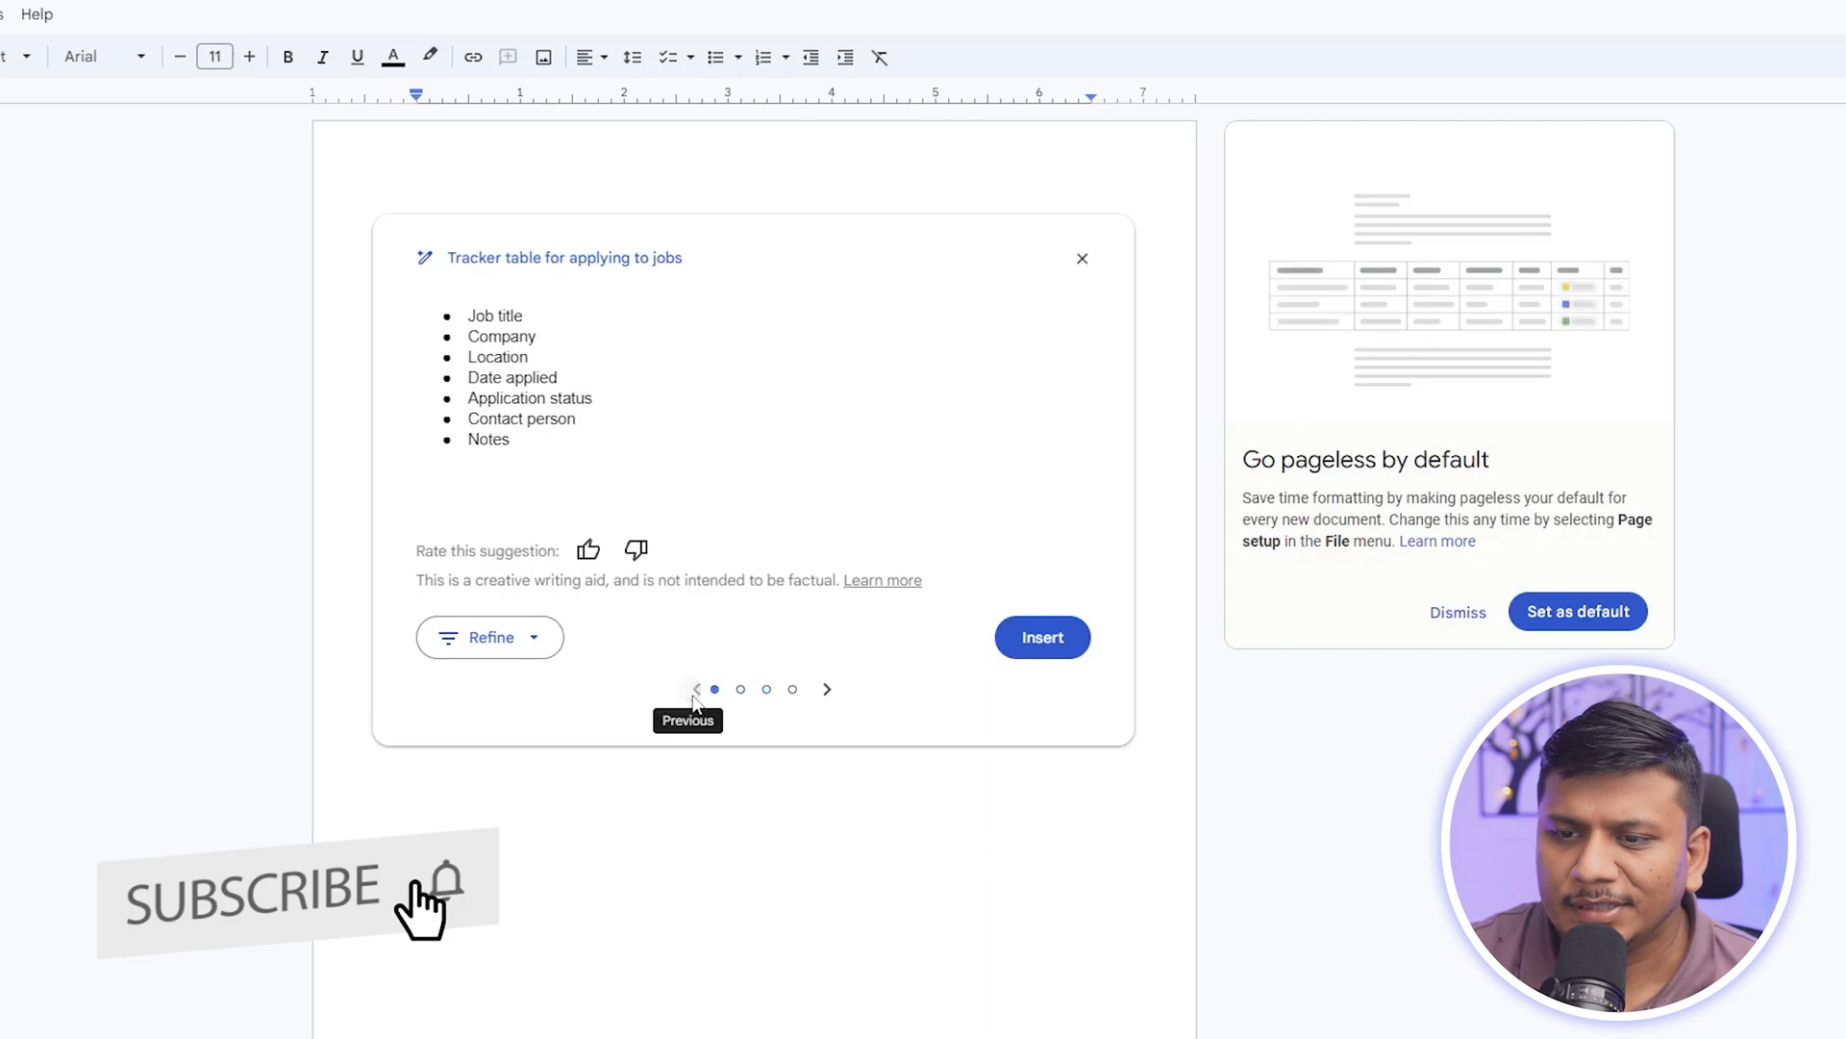
pyautogui.click(1052, 638)
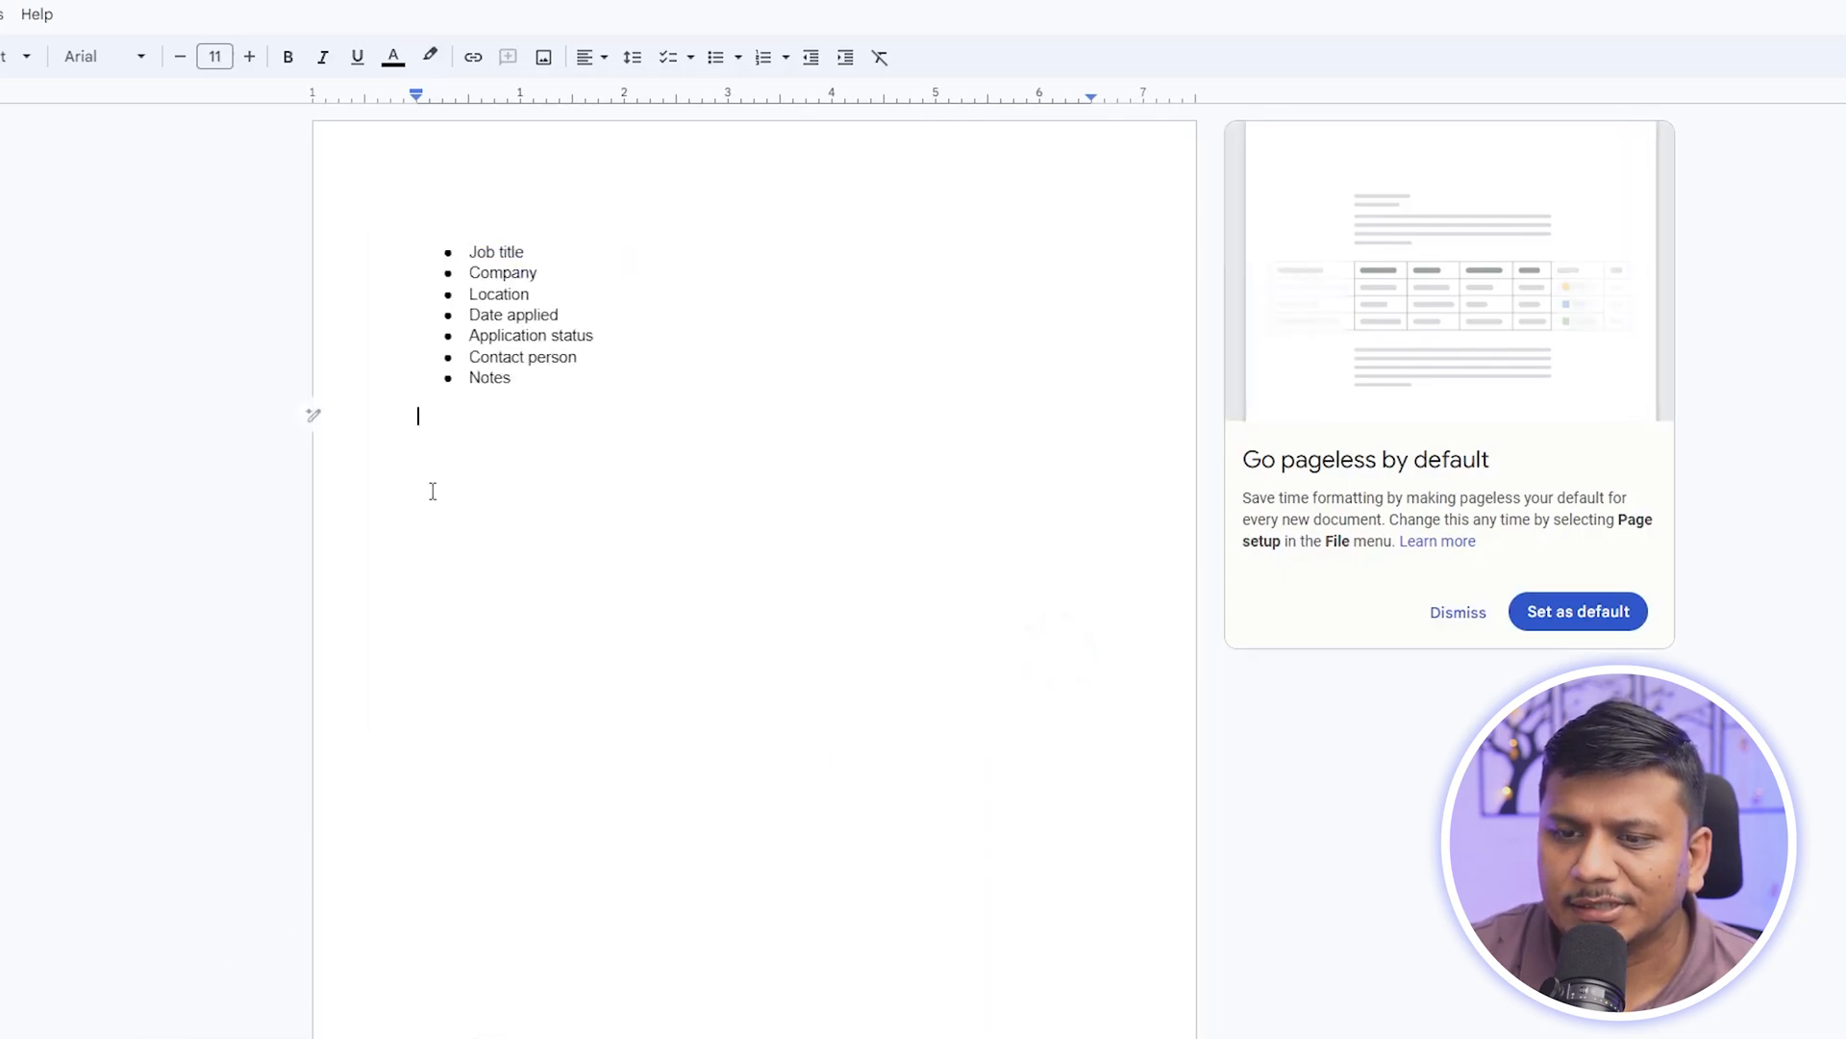
# Generate text below the list with Help me write, using the suggested prompt "Blog post about pros and cons of working at home"
pyautogui.click(312, 415)
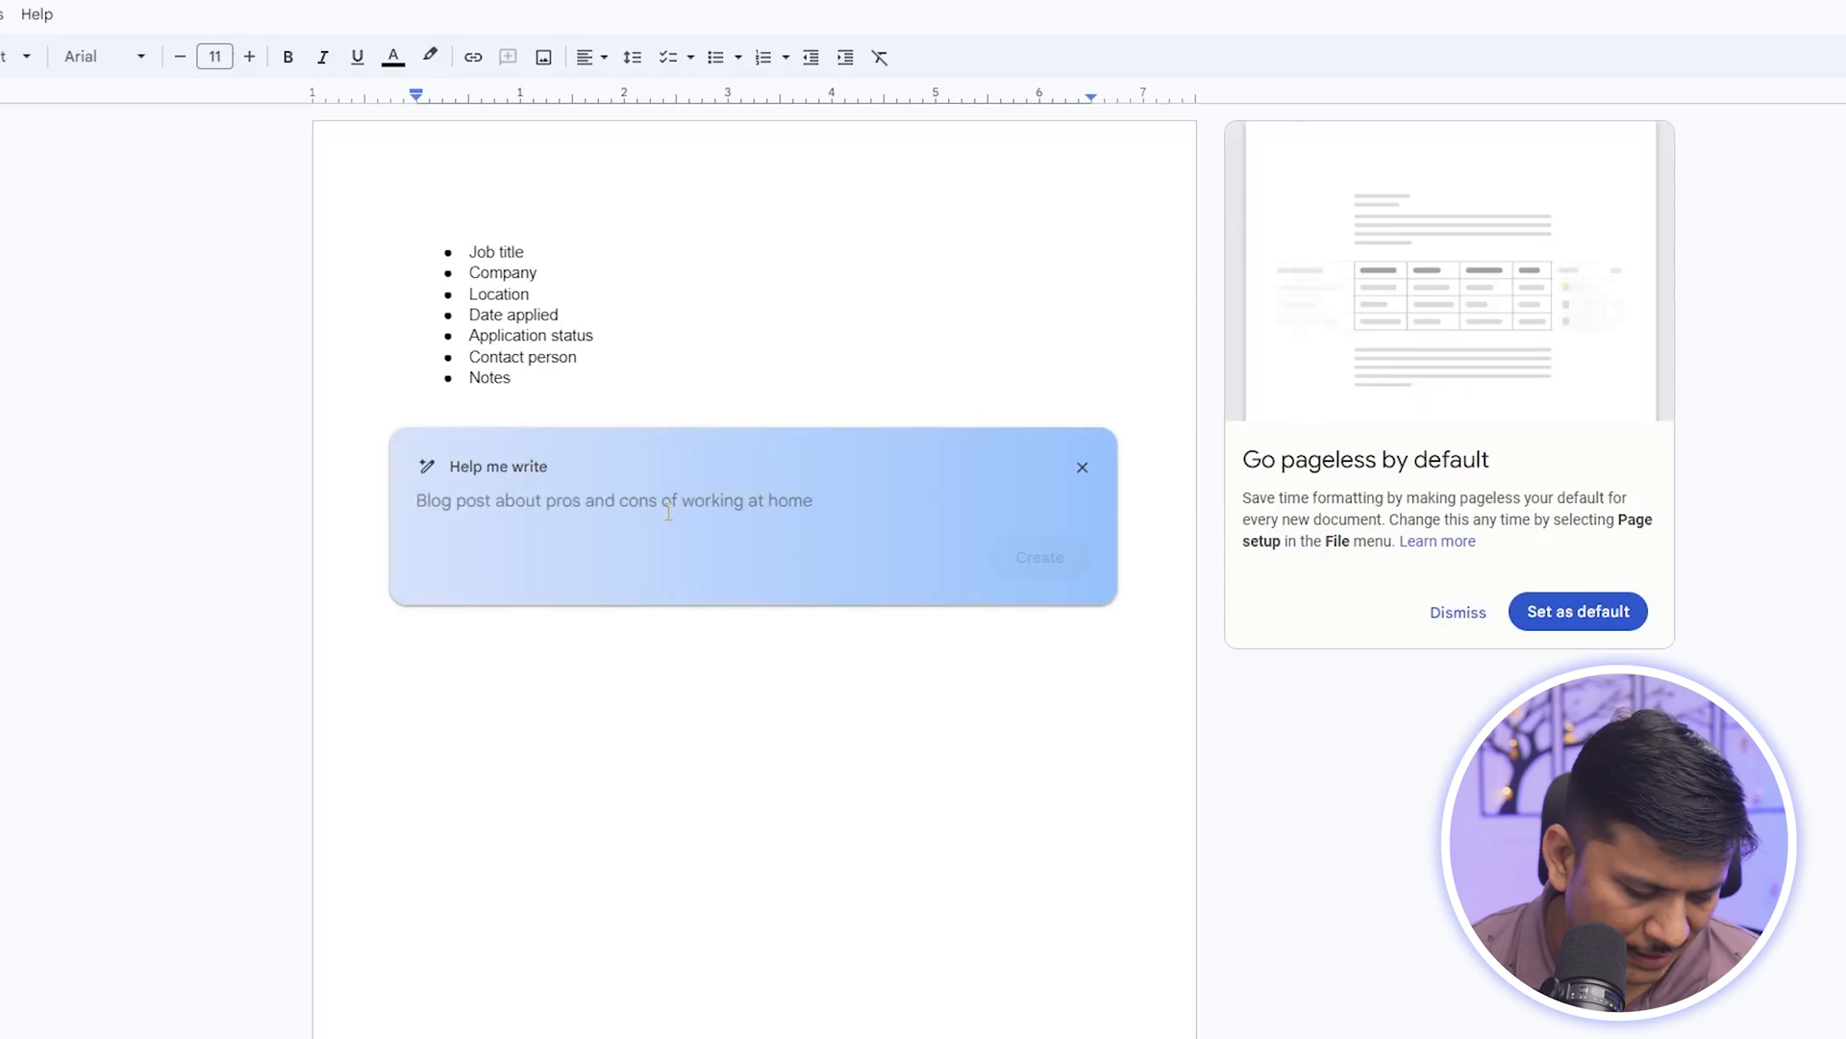
pyautogui.press('Tab')
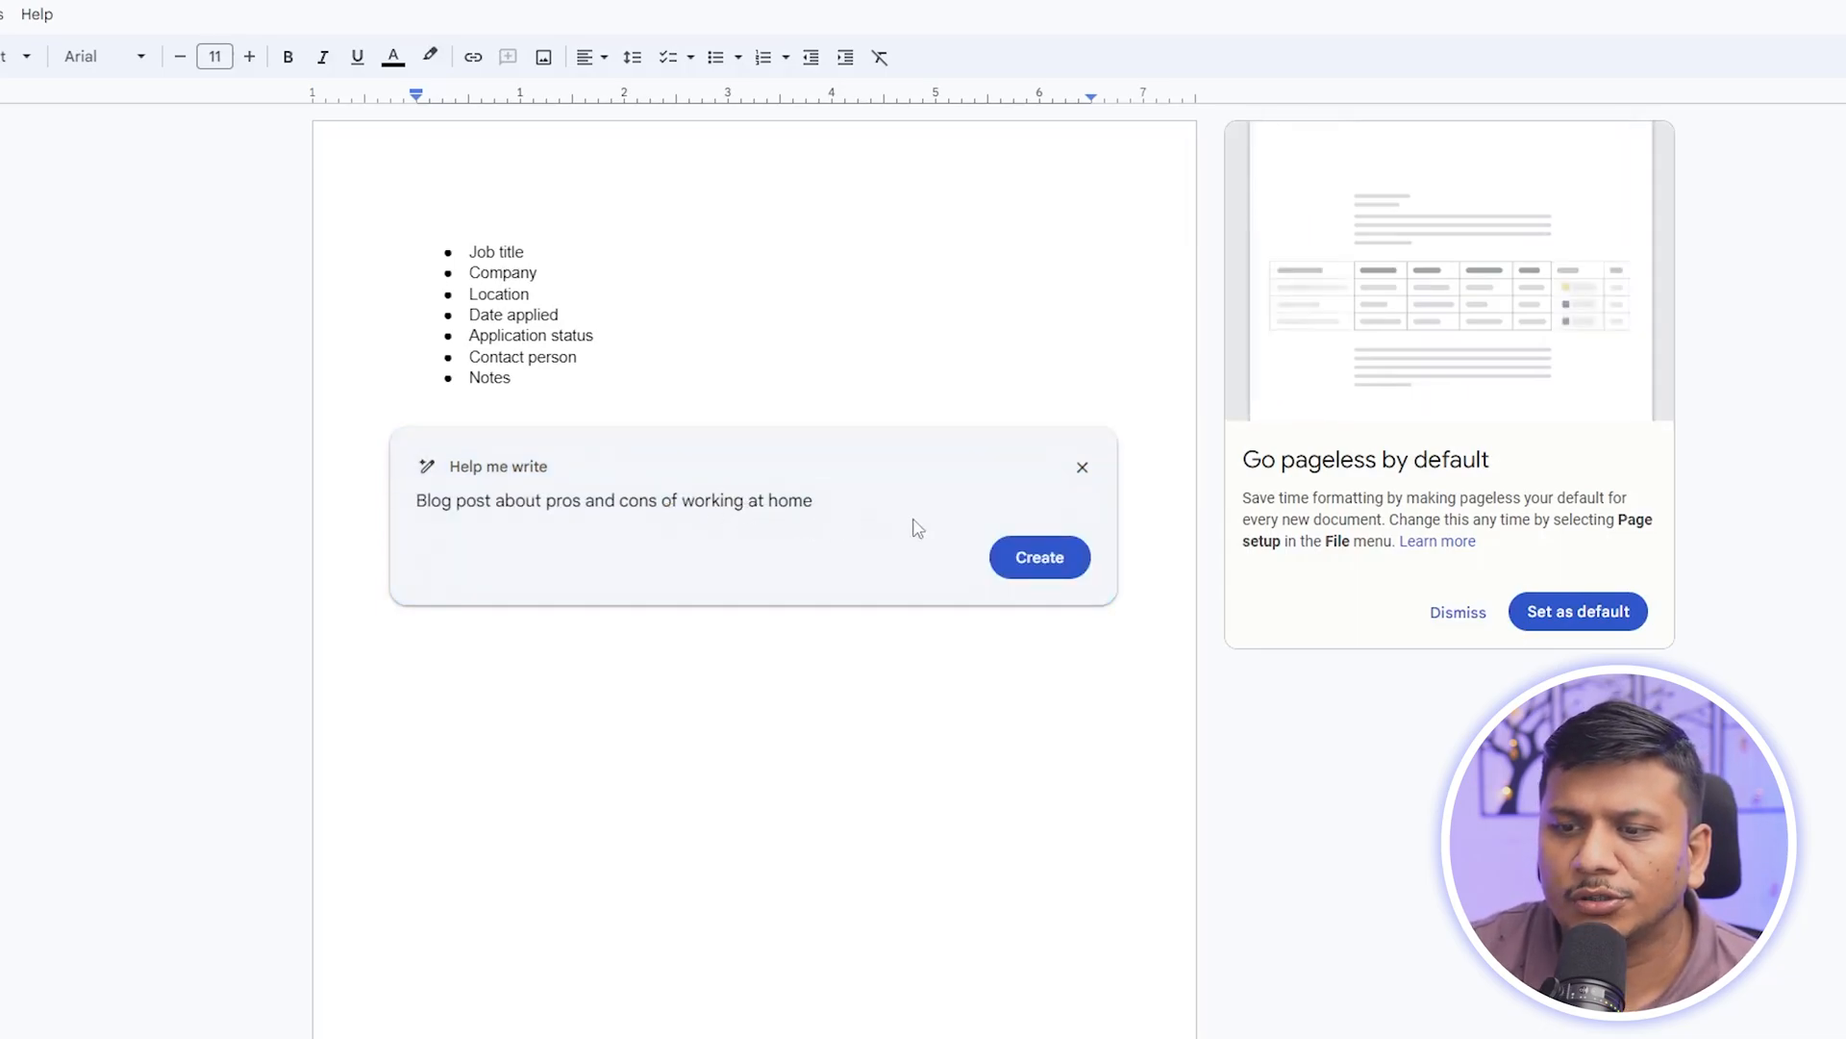
pyautogui.click(1018, 561)
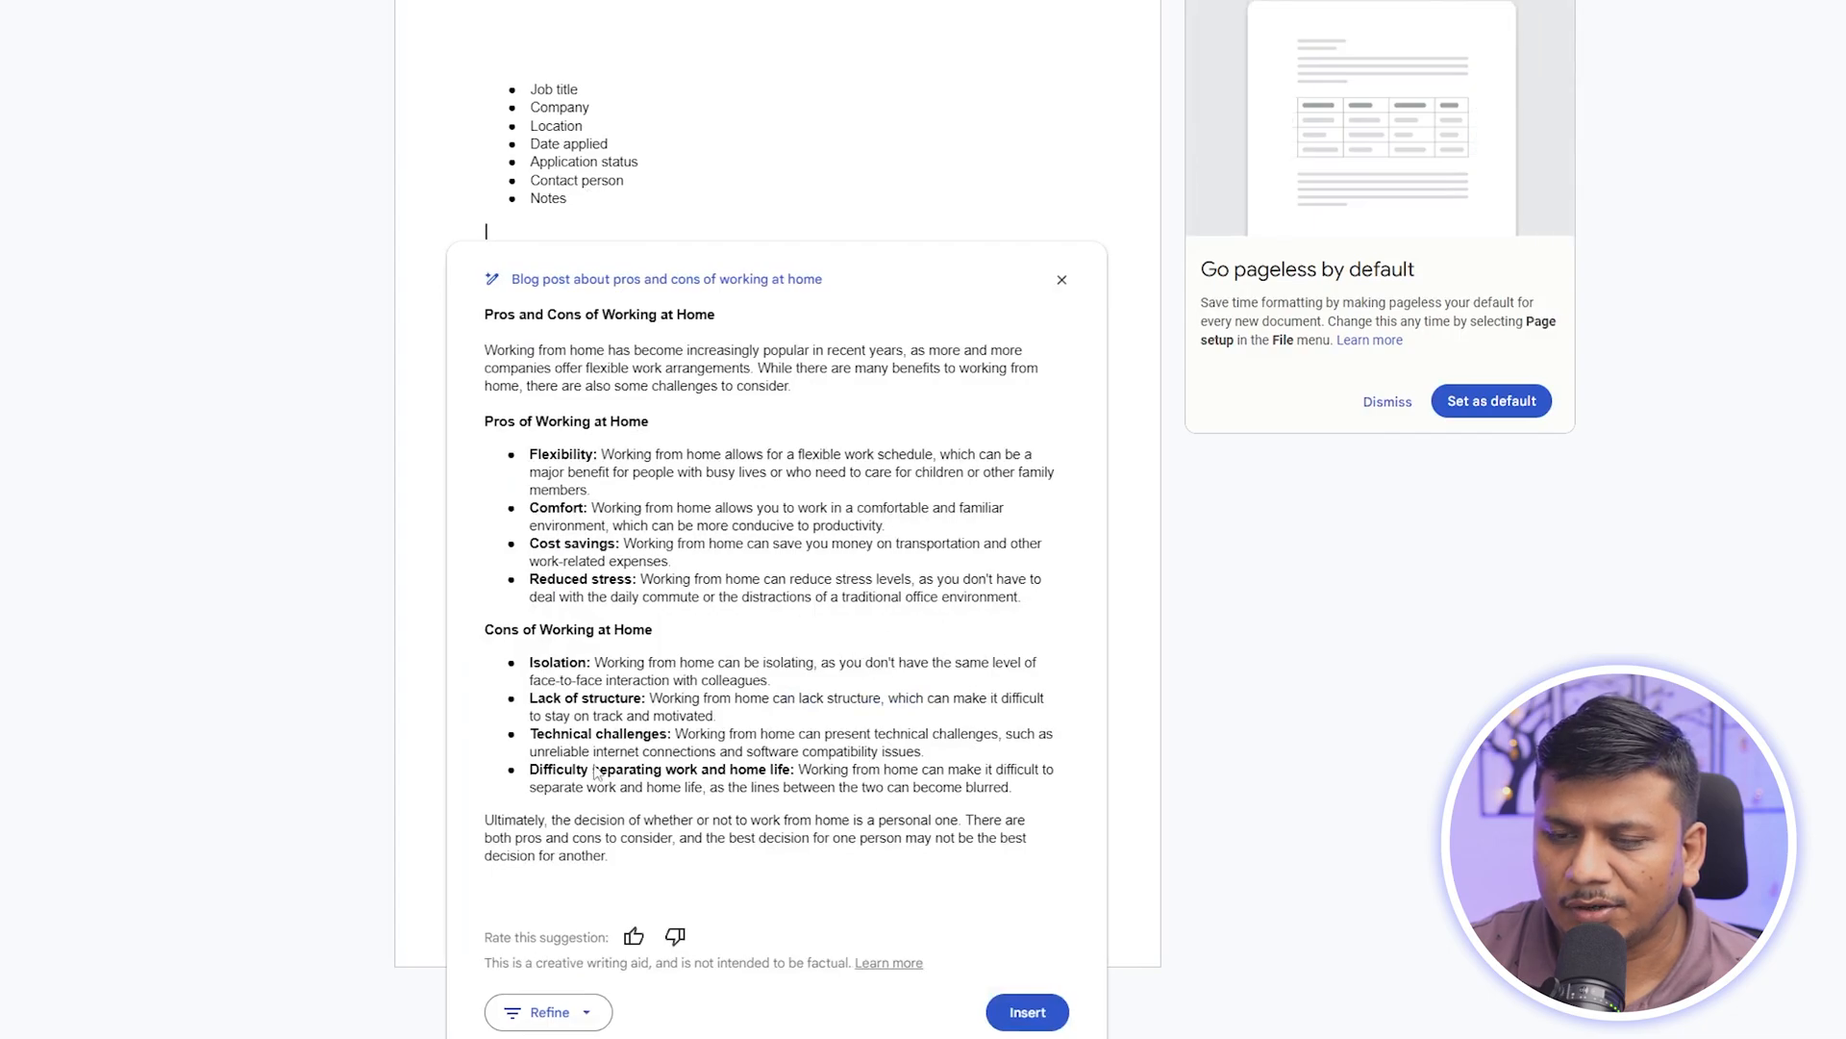
# Try refining the blog post suggestion with the custom instruction "Elaborate isolation"
pyautogui.click(535, 1009)
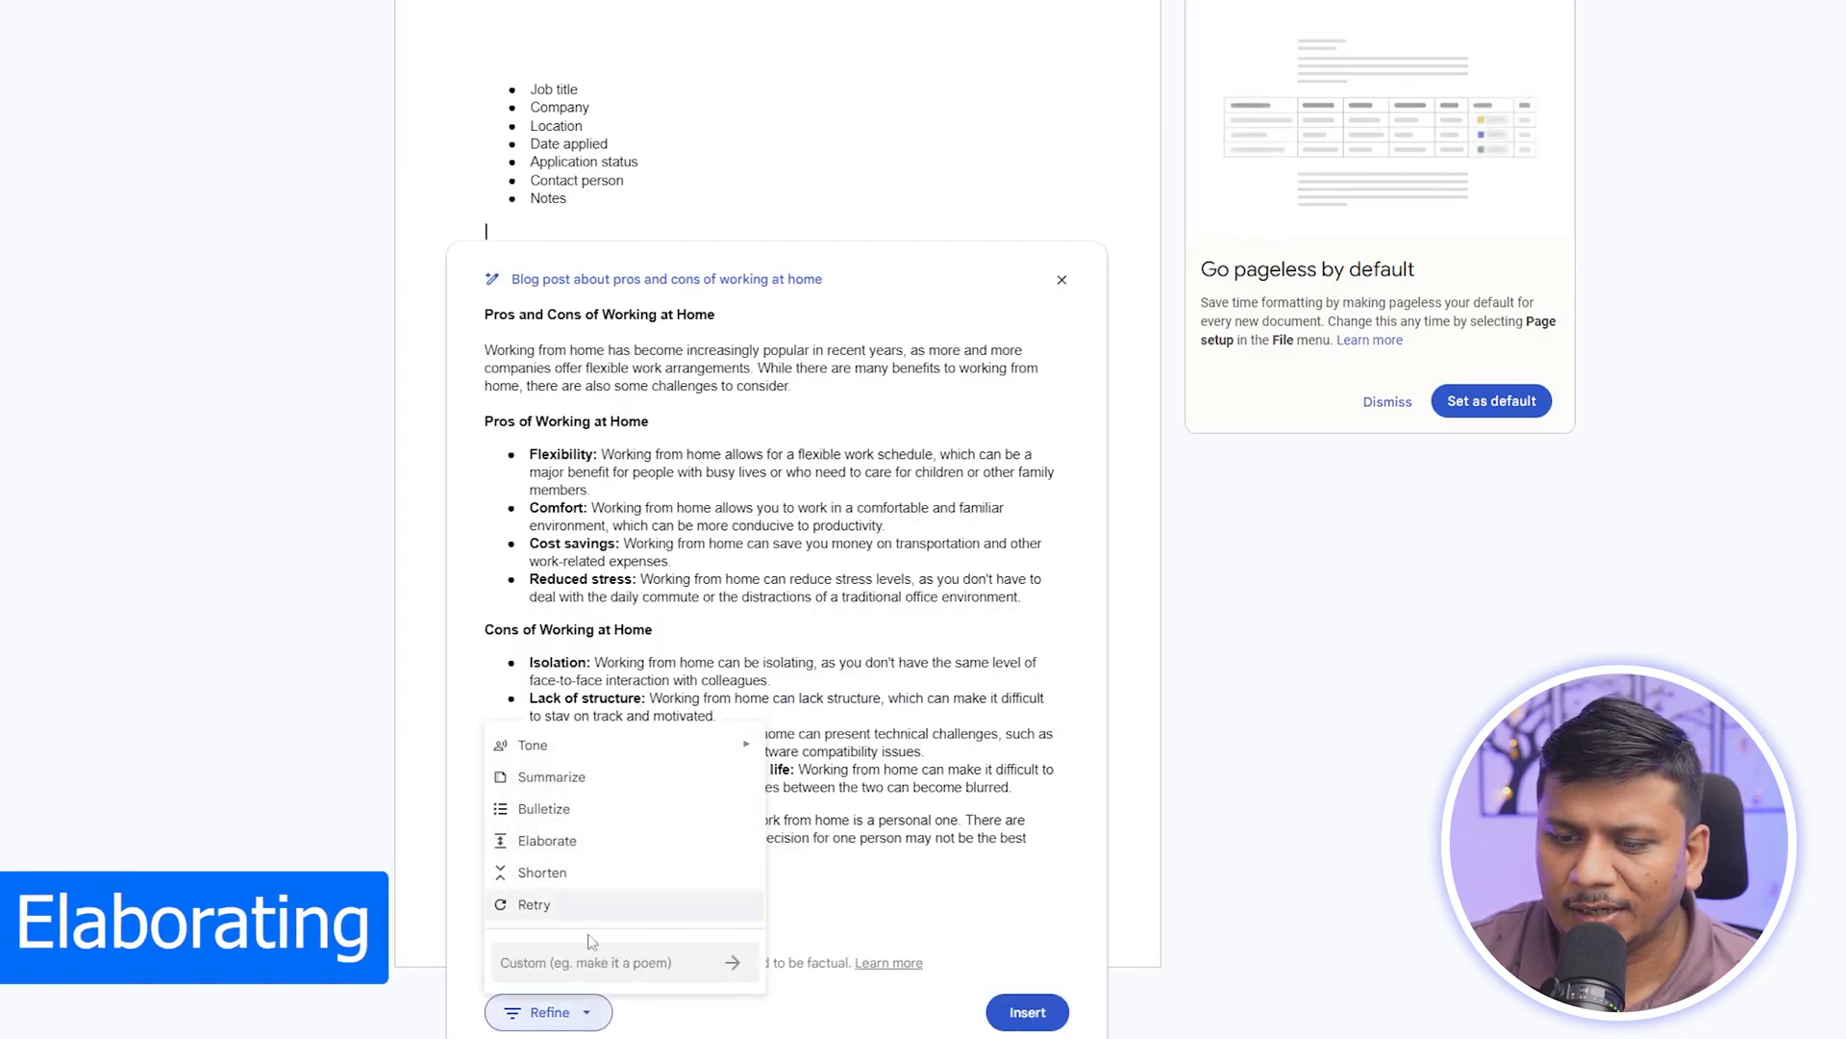
pyautogui.click(589, 965)
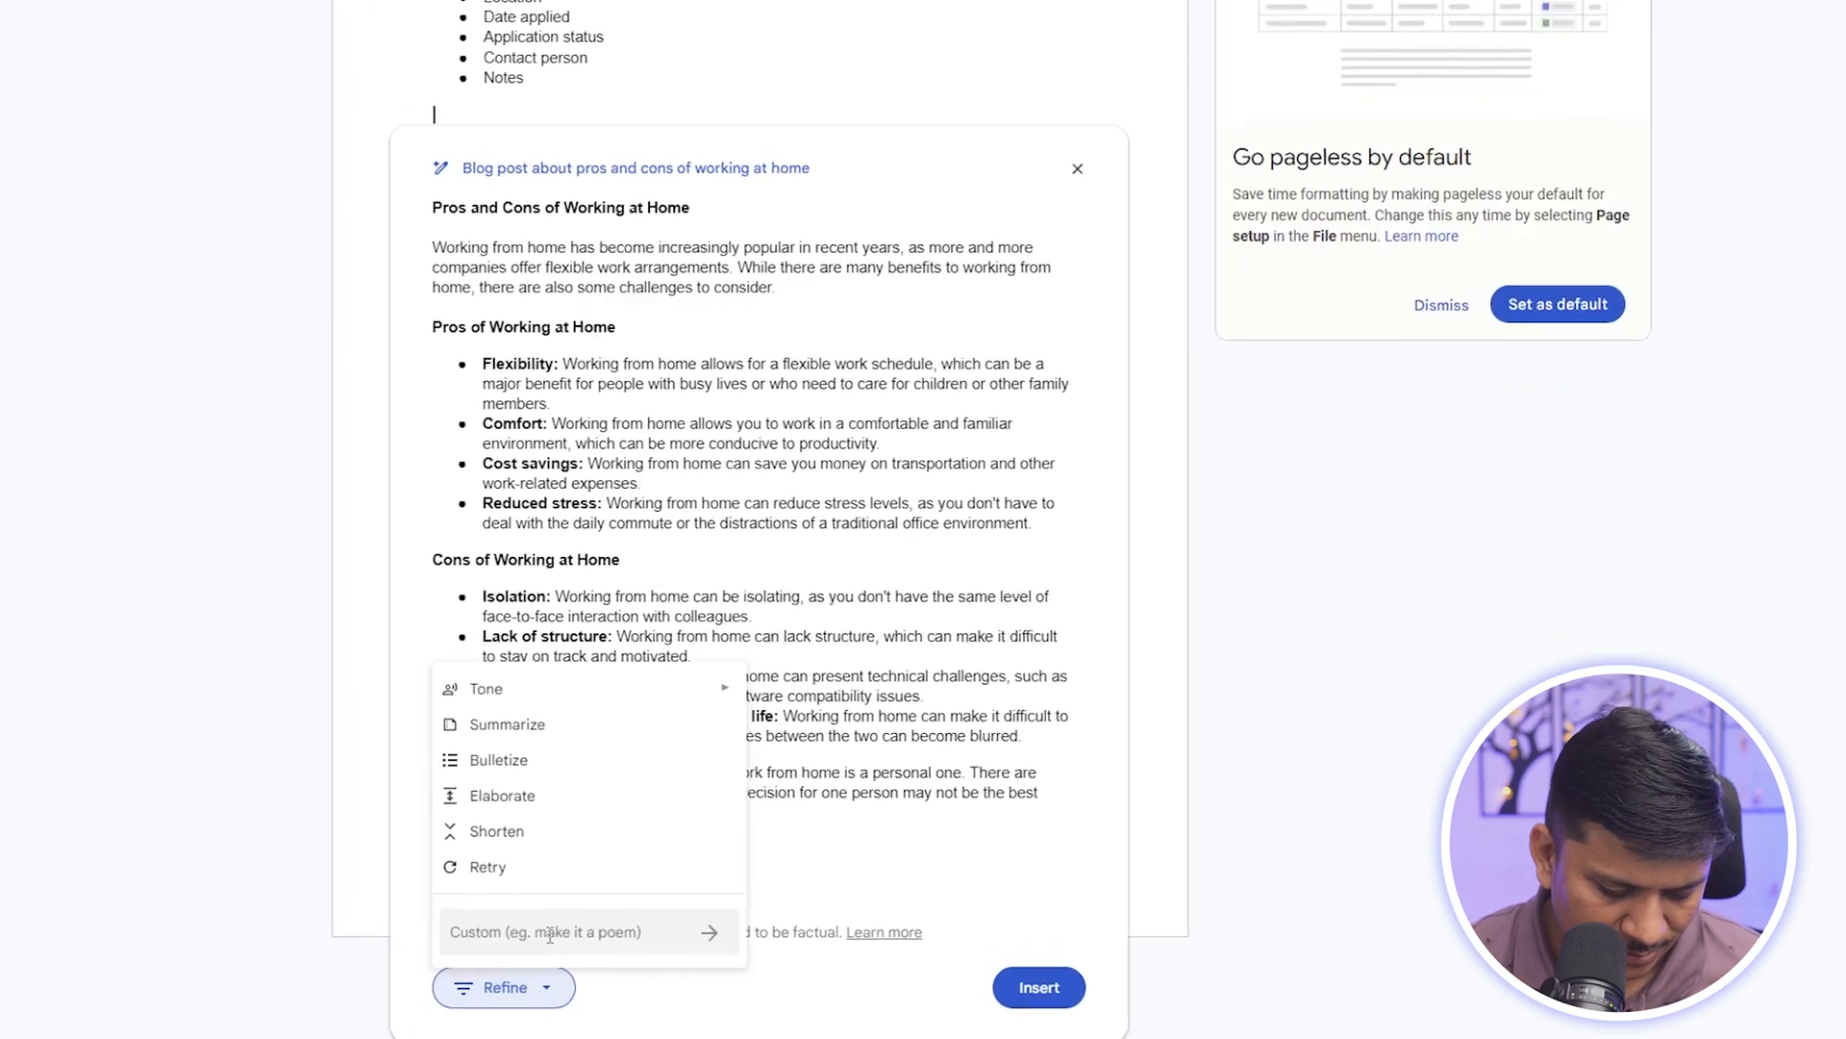
pyautogui.write('Elaborate isolation')
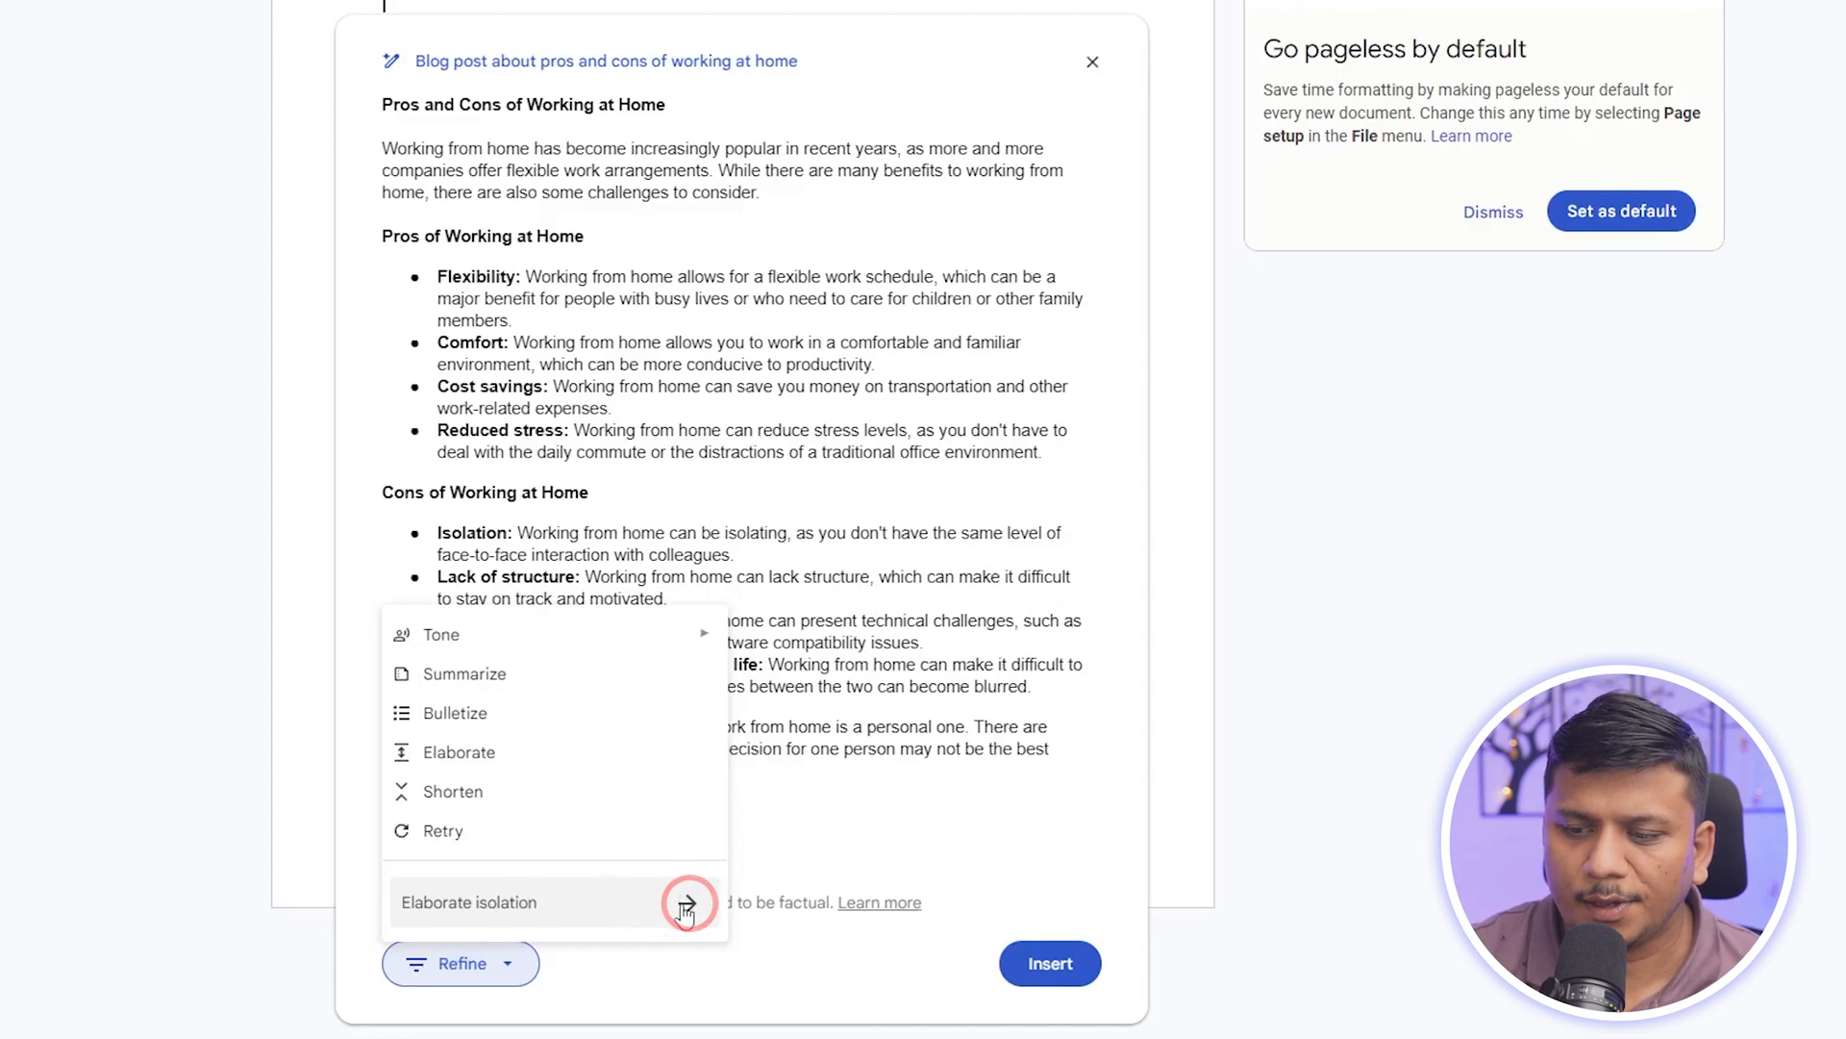
pyautogui.click(686, 903)
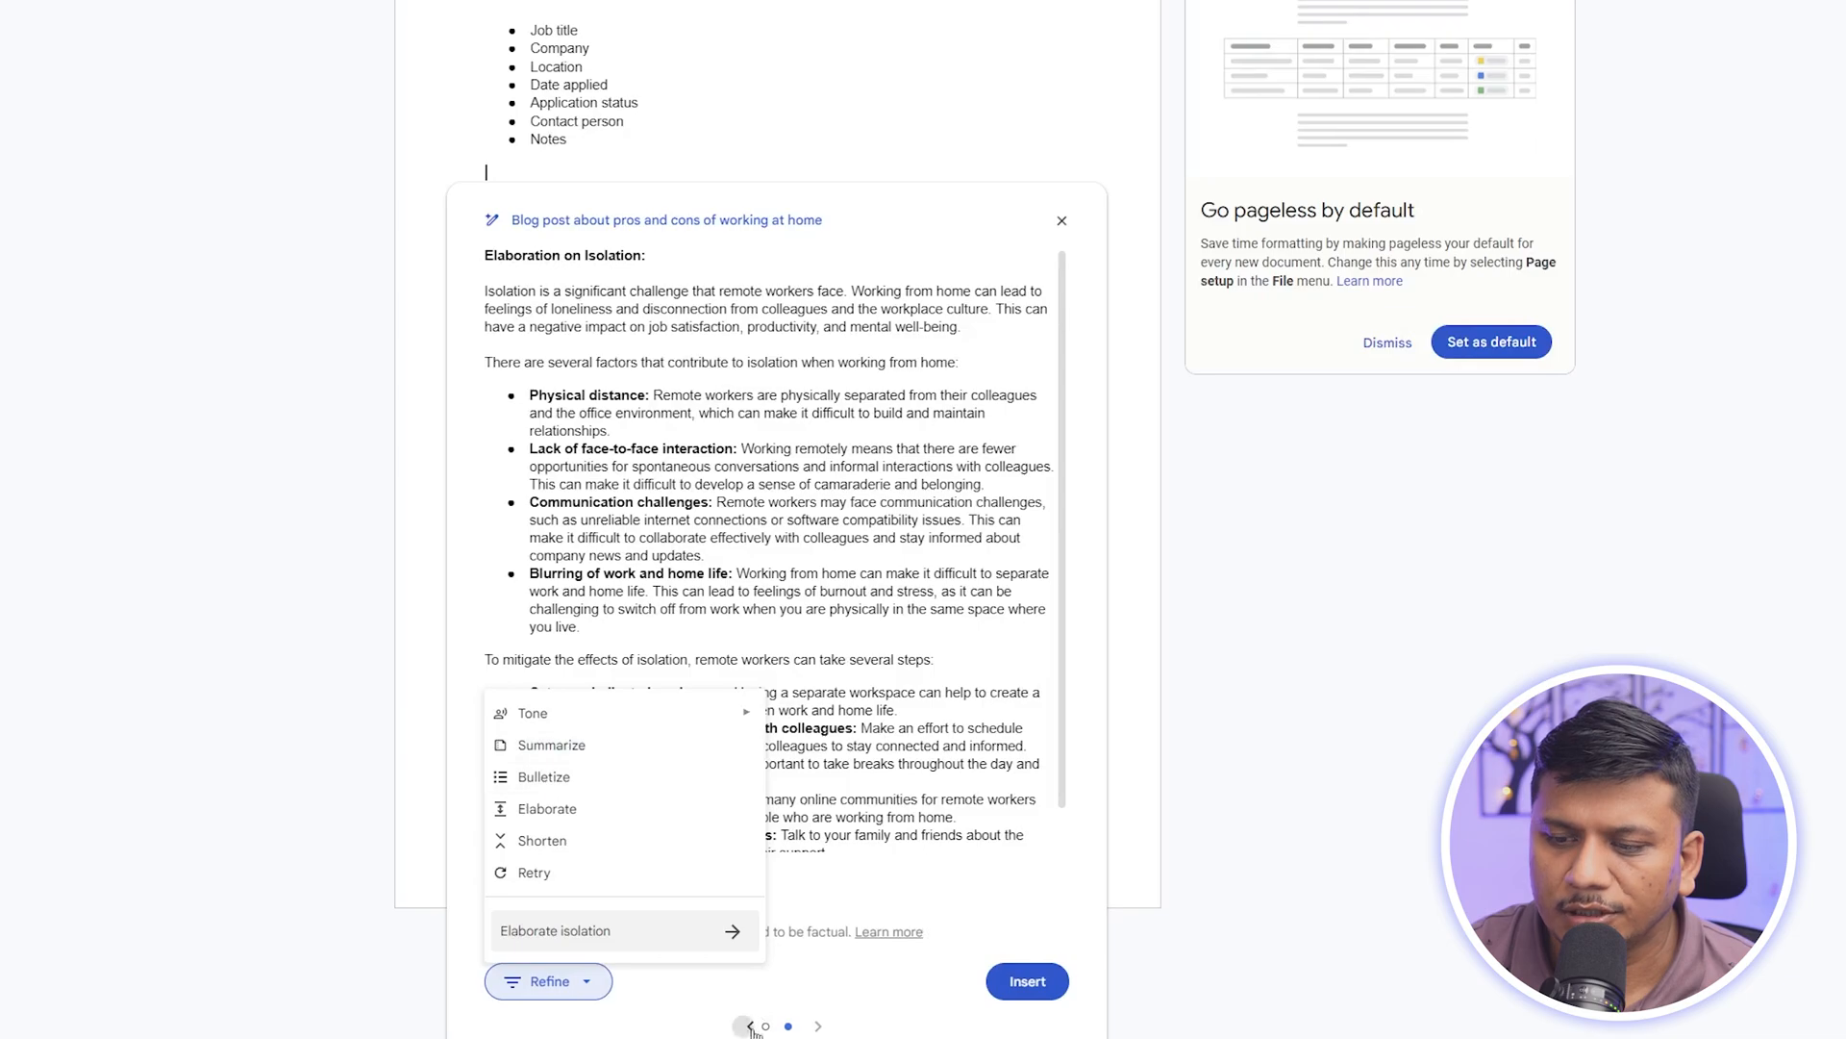
# Return to the original blog post version and insert it into the document
pyautogui.click(750, 1026)
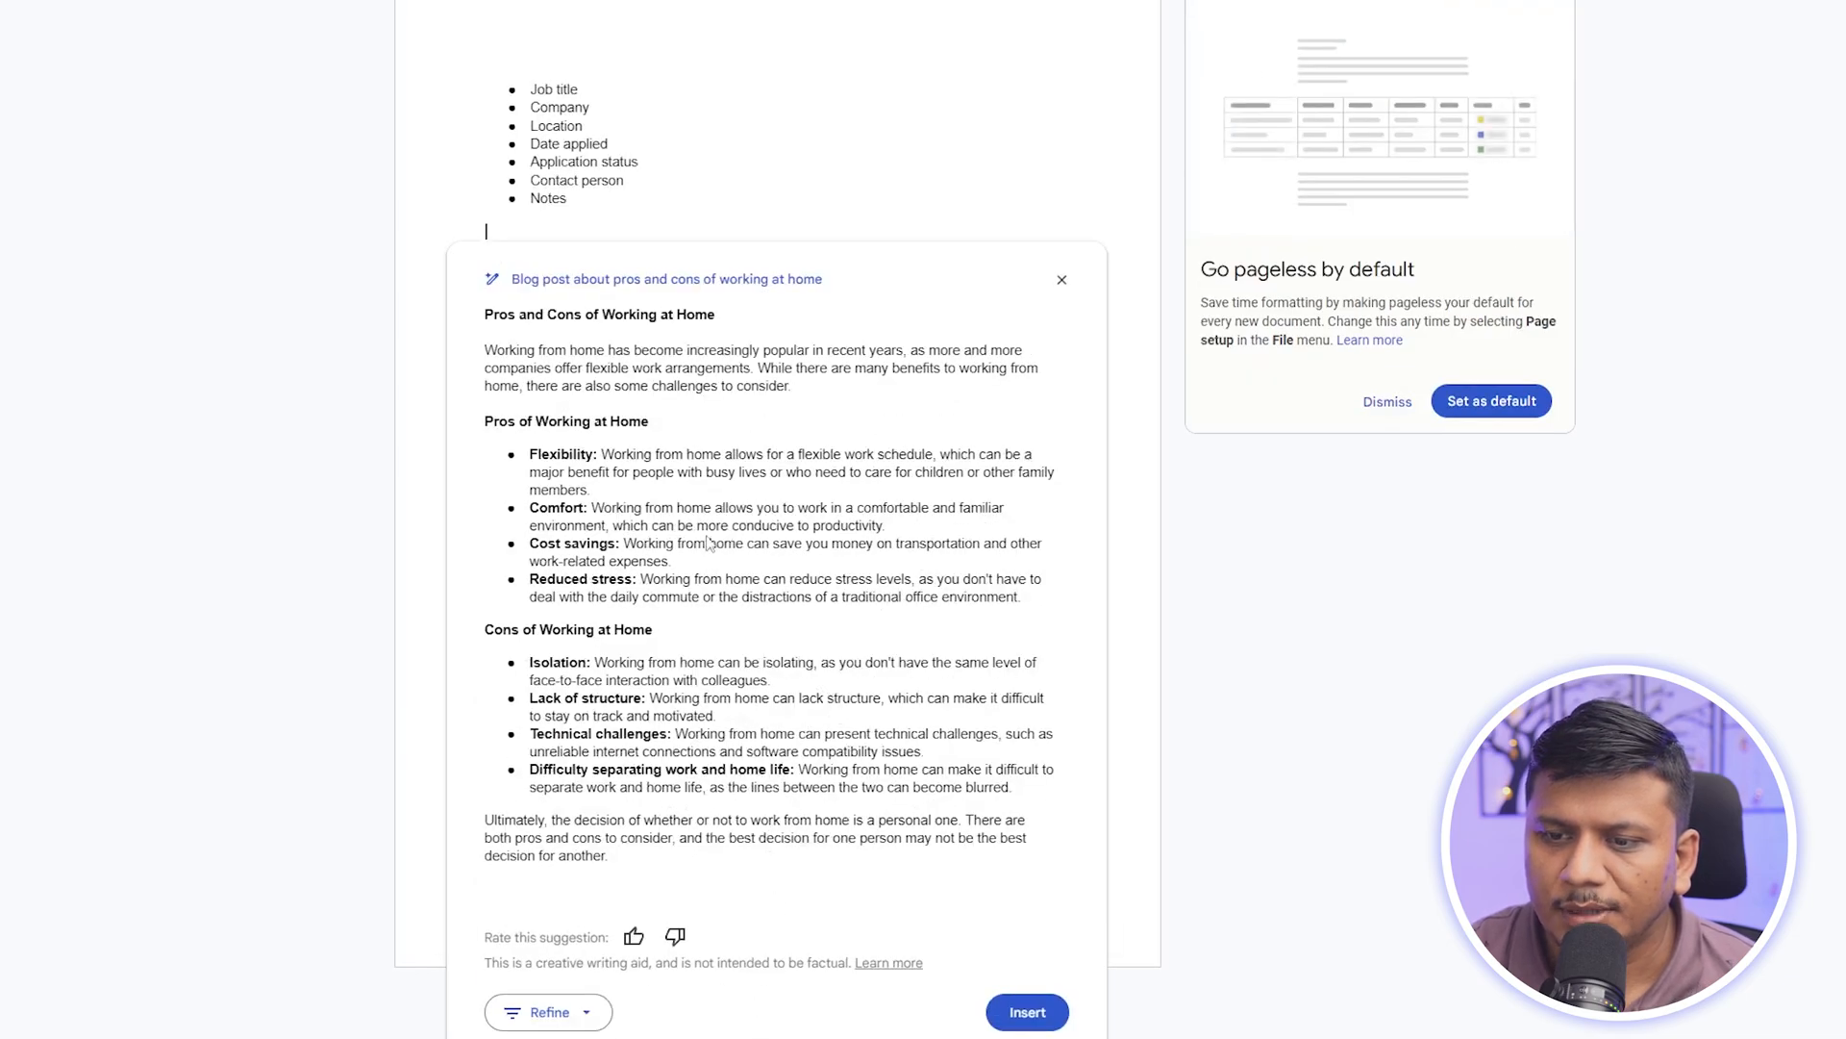
pyautogui.click(1012, 983)
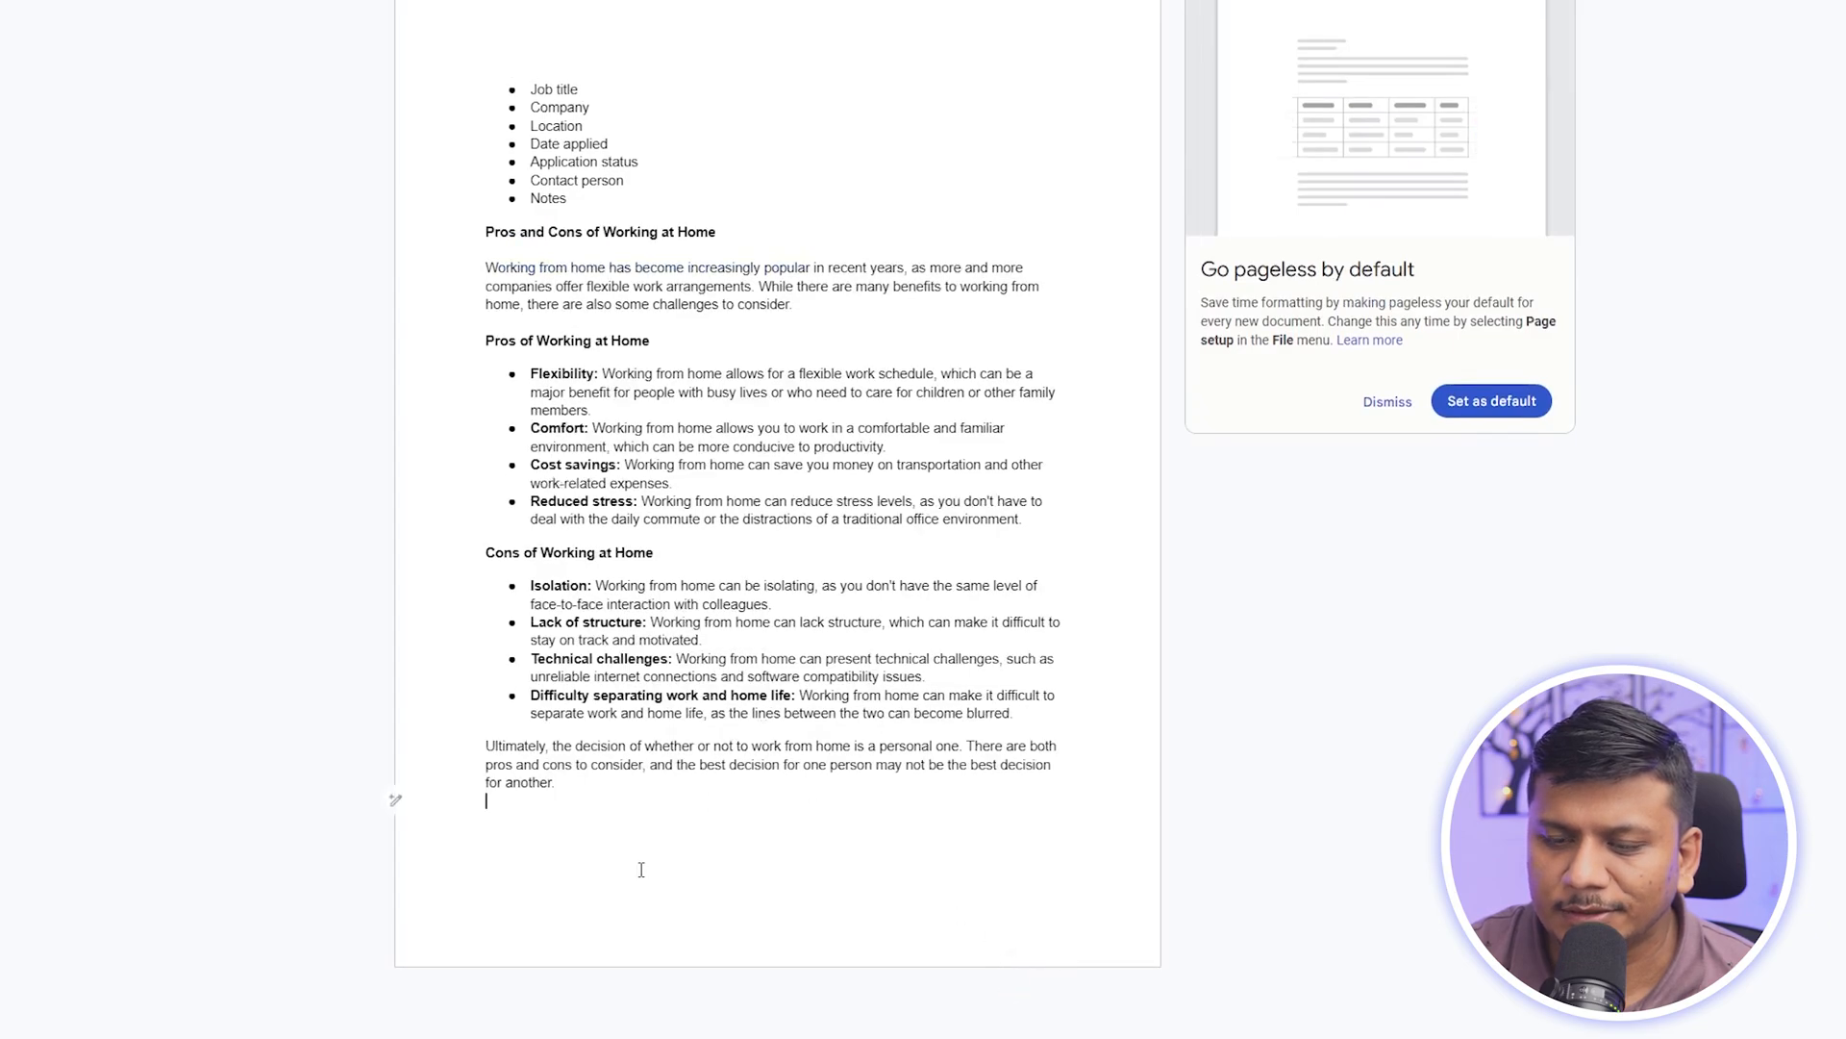
# Delete the job tracker bullet list above the heading "Pros and Cons of Working at Home"
pyautogui.click(587, 200)
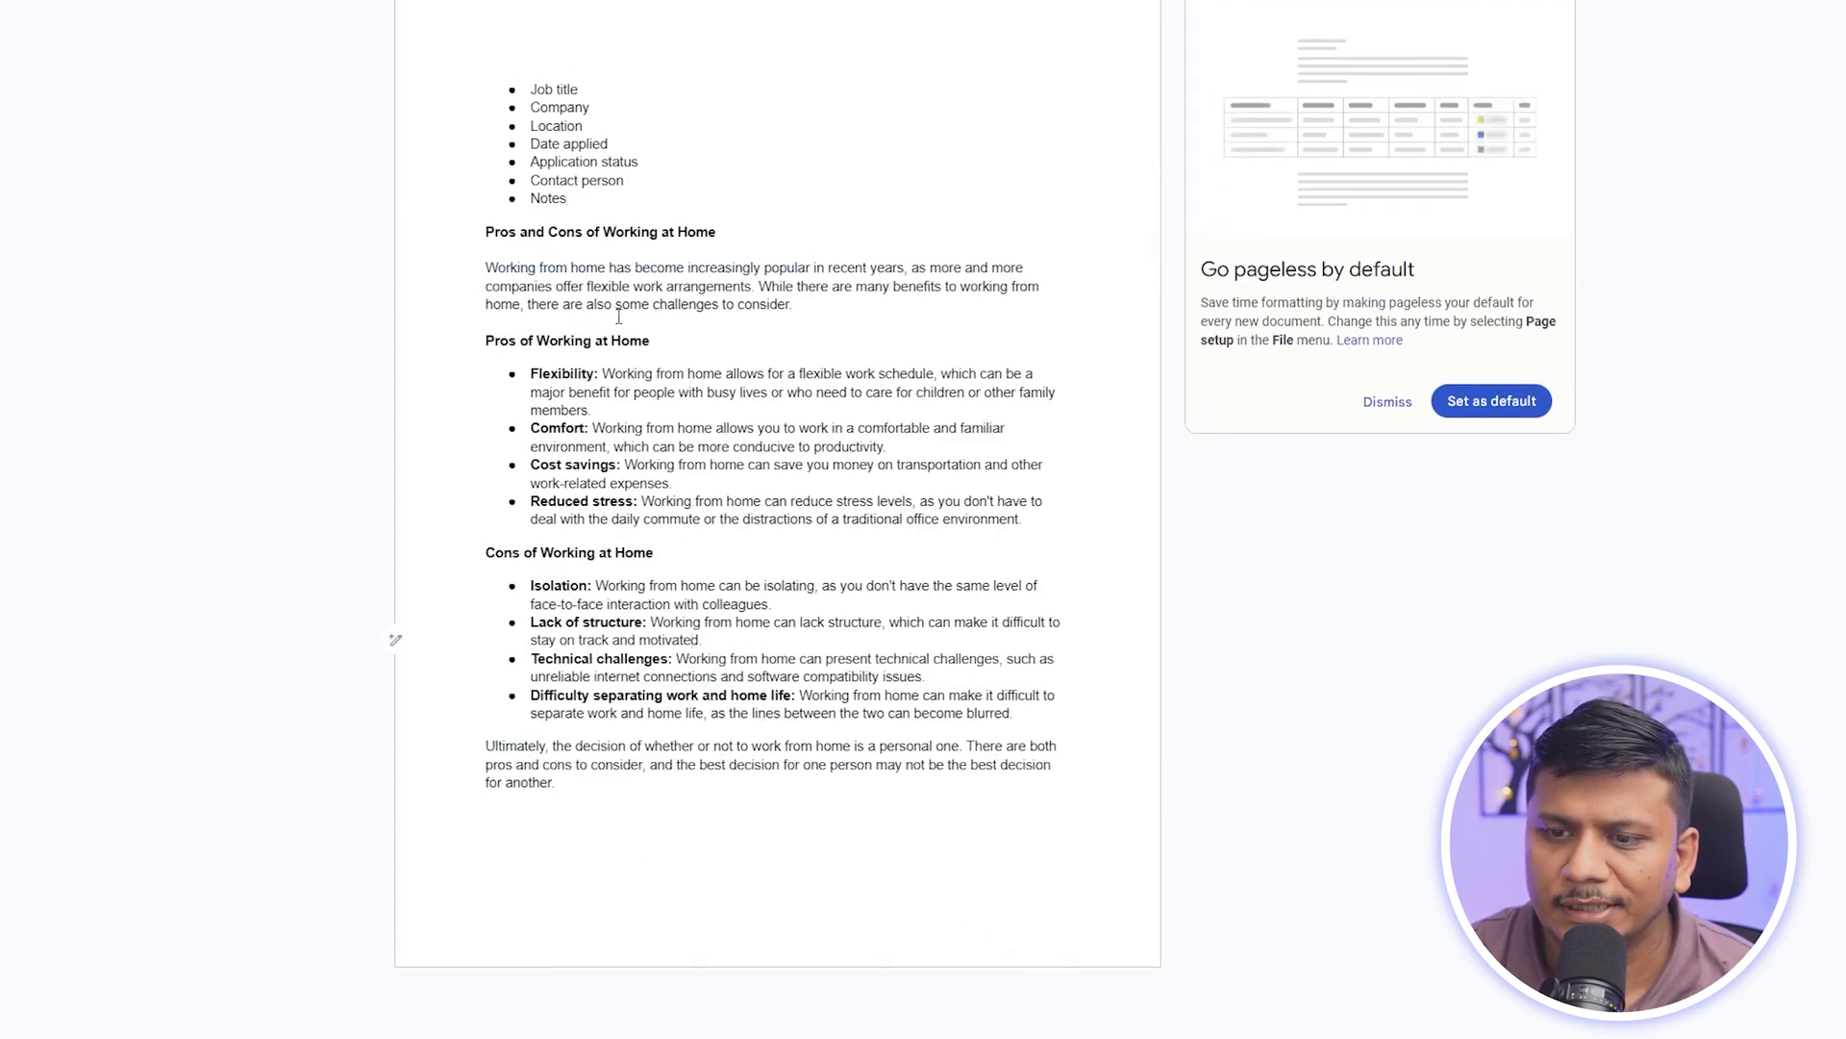
pyautogui.moveTo(617, 199); pyautogui.dragTo(530, 89)
pyautogui.press('BackSpace')
pyautogui.press('Delete')
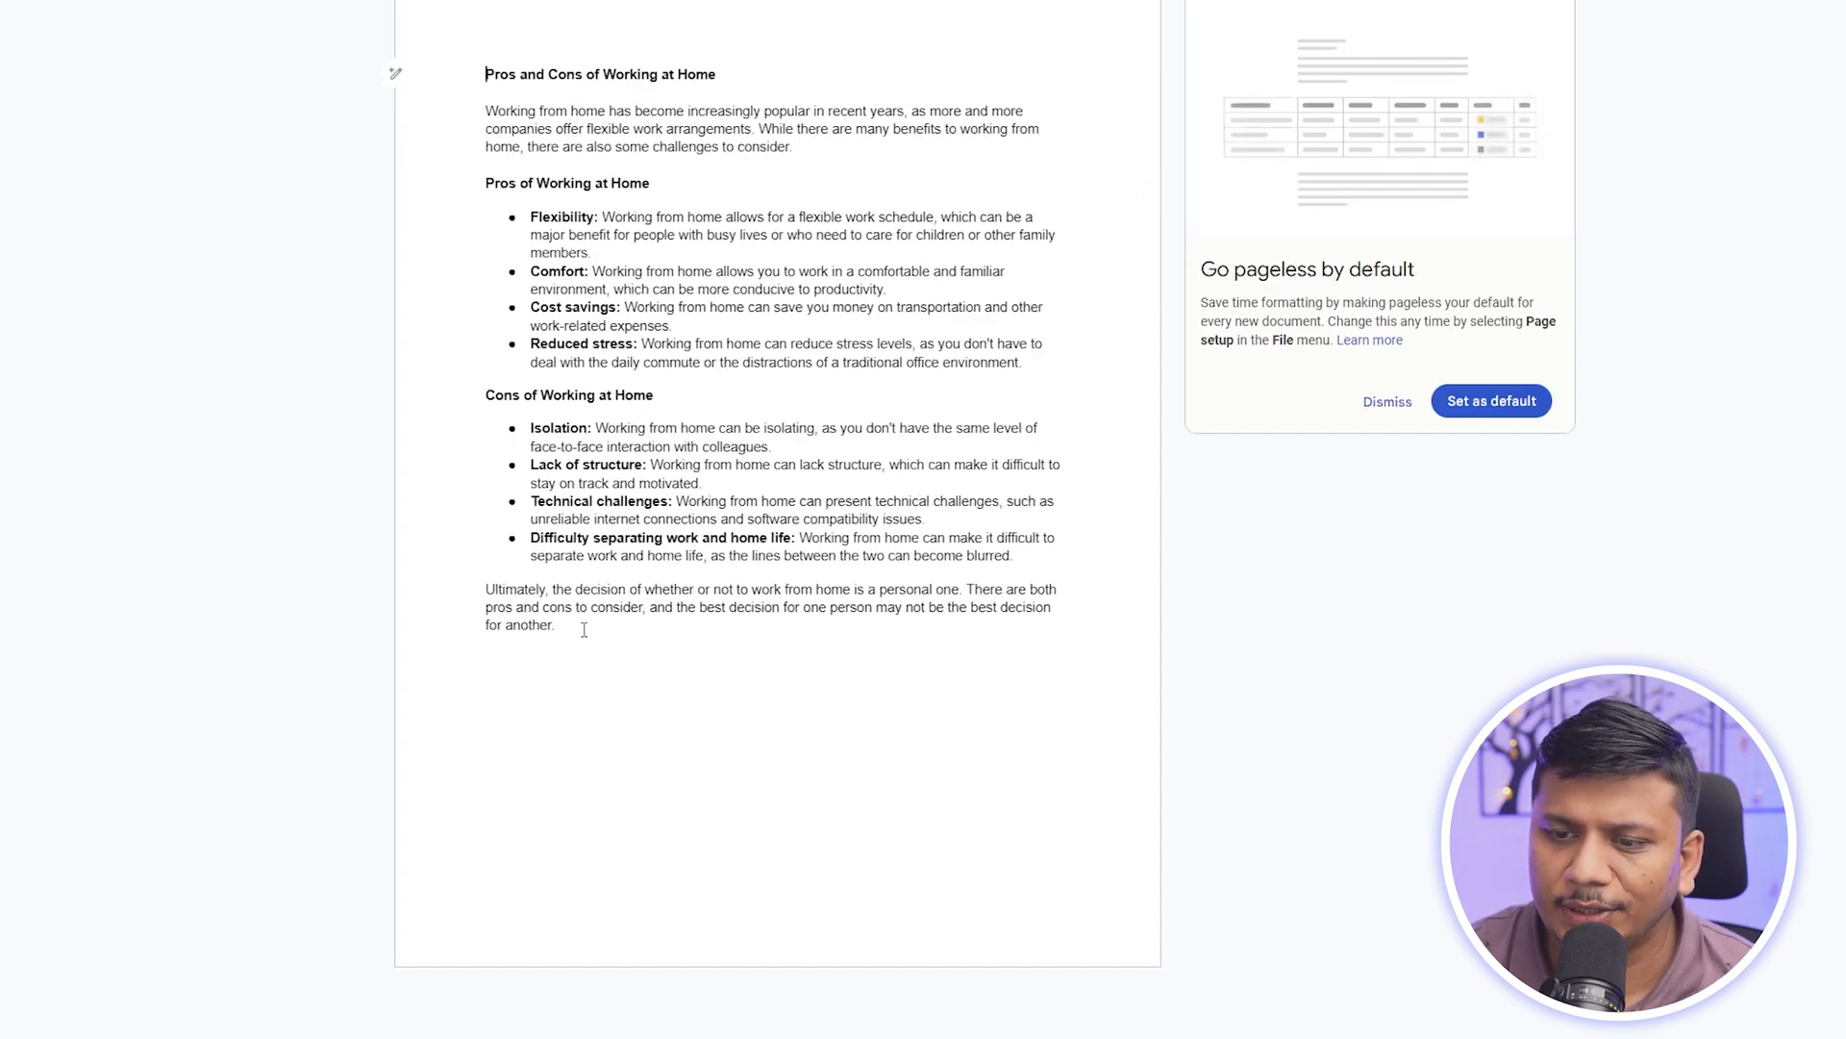
# Refine the whole blog post with the custom instruction "Please write more in detail about isolation" and insert the result after it
pyautogui.moveTo(630, 627)
pyautogui.mouseDown()
pyautogui.moveTo(579, 611)
pyautogui.moveTo(487, 409)
pyautogui.mouseUp()
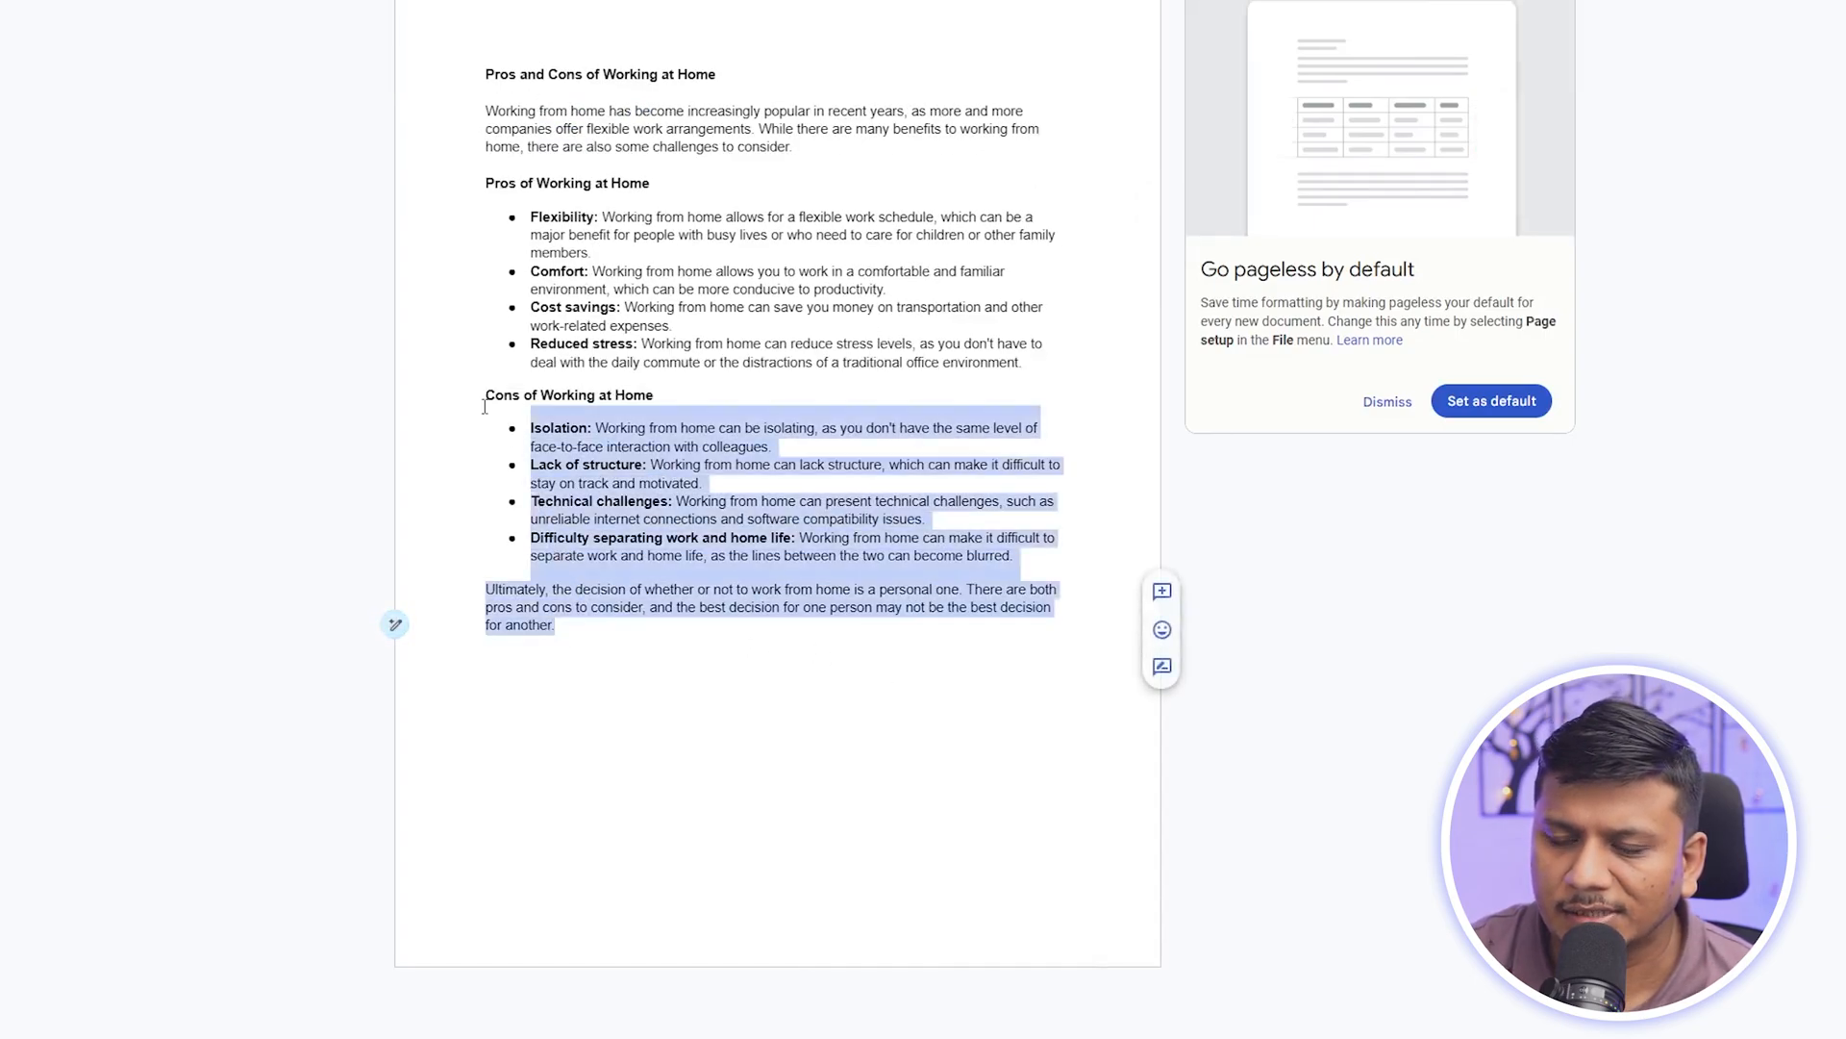
pyautogui.click(402, 634)
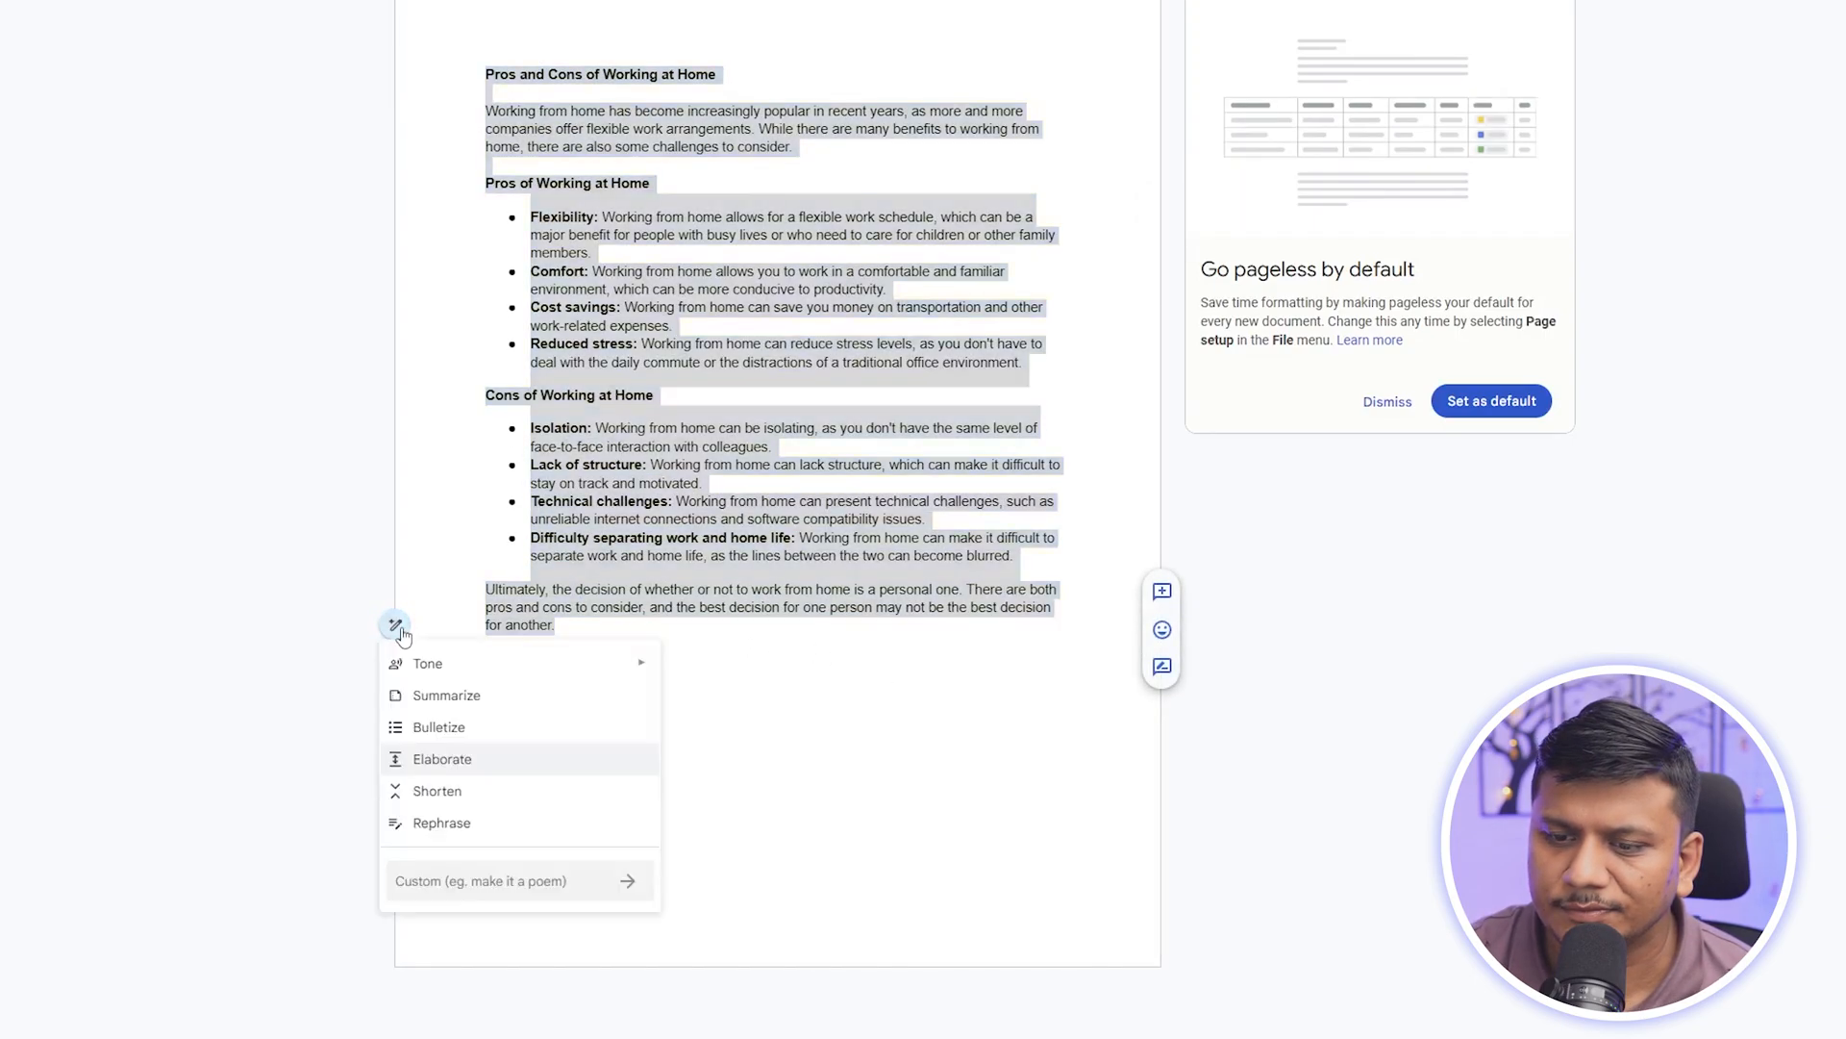
pyautogui.click(505, 876)
pyautogui.write('ple')
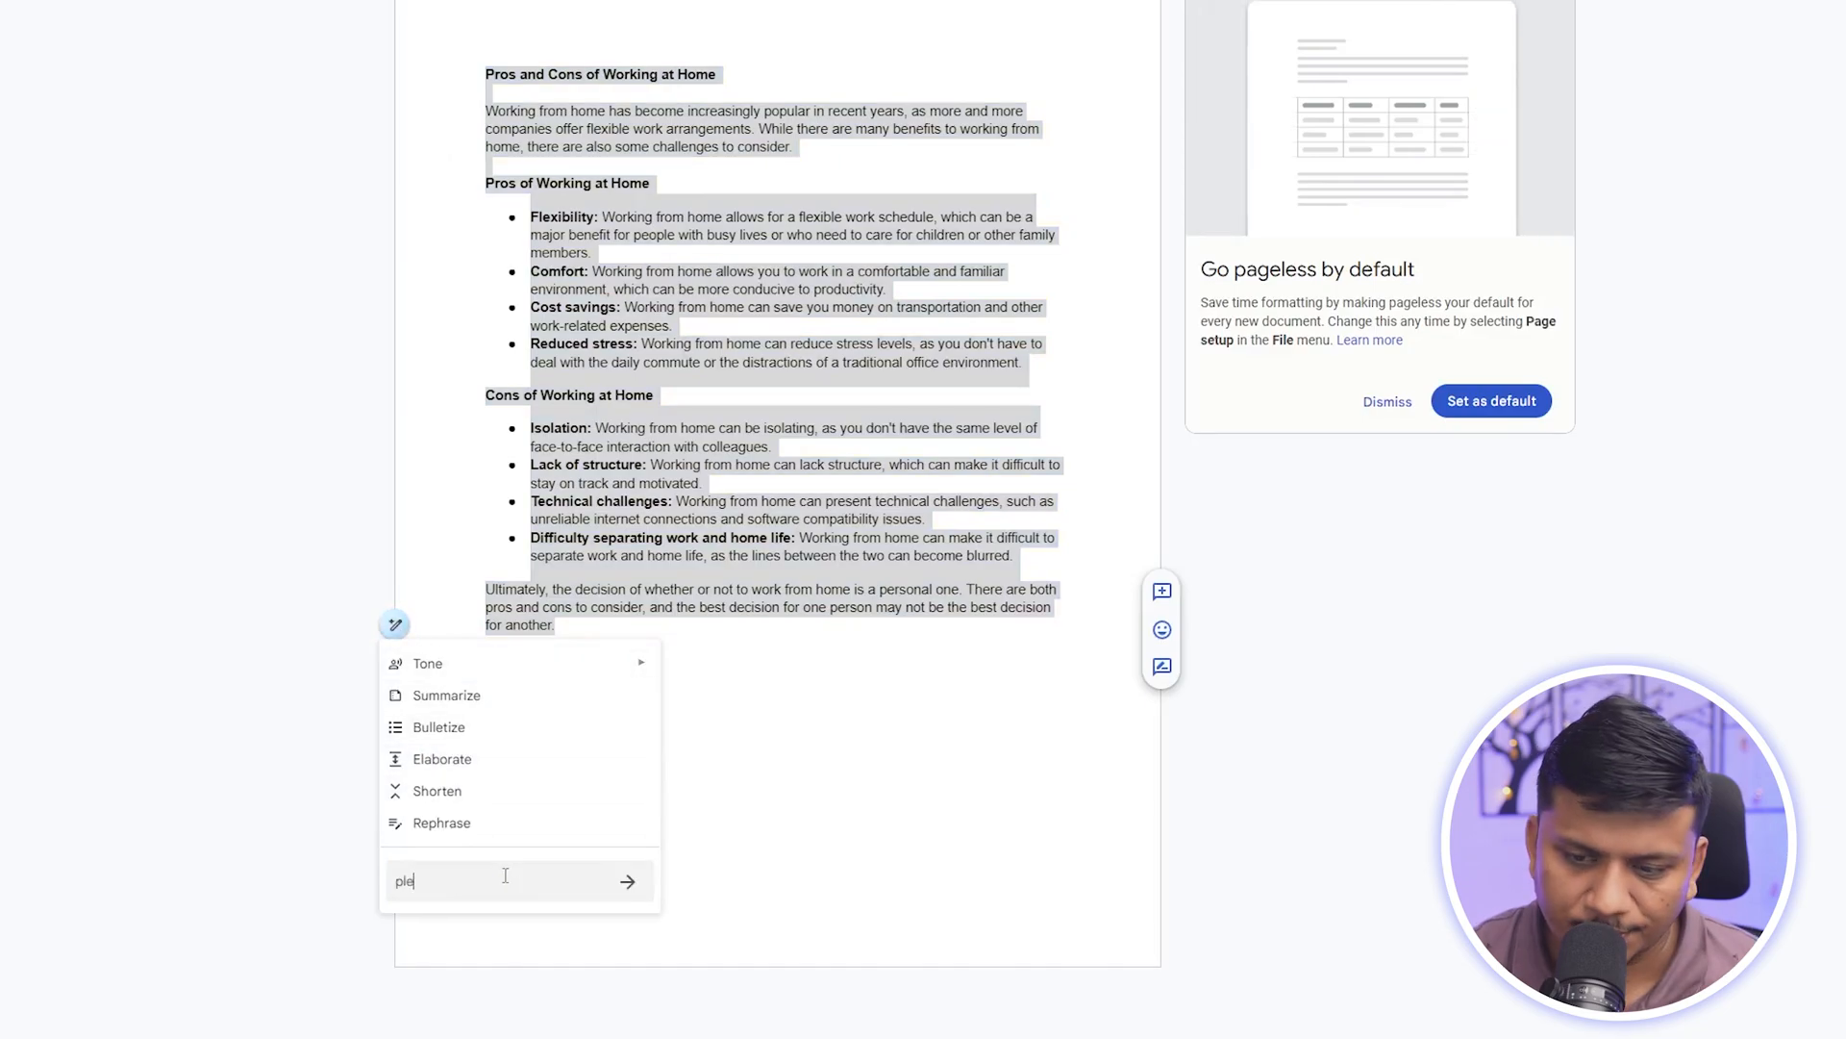
pyautogui.write('ase writ')
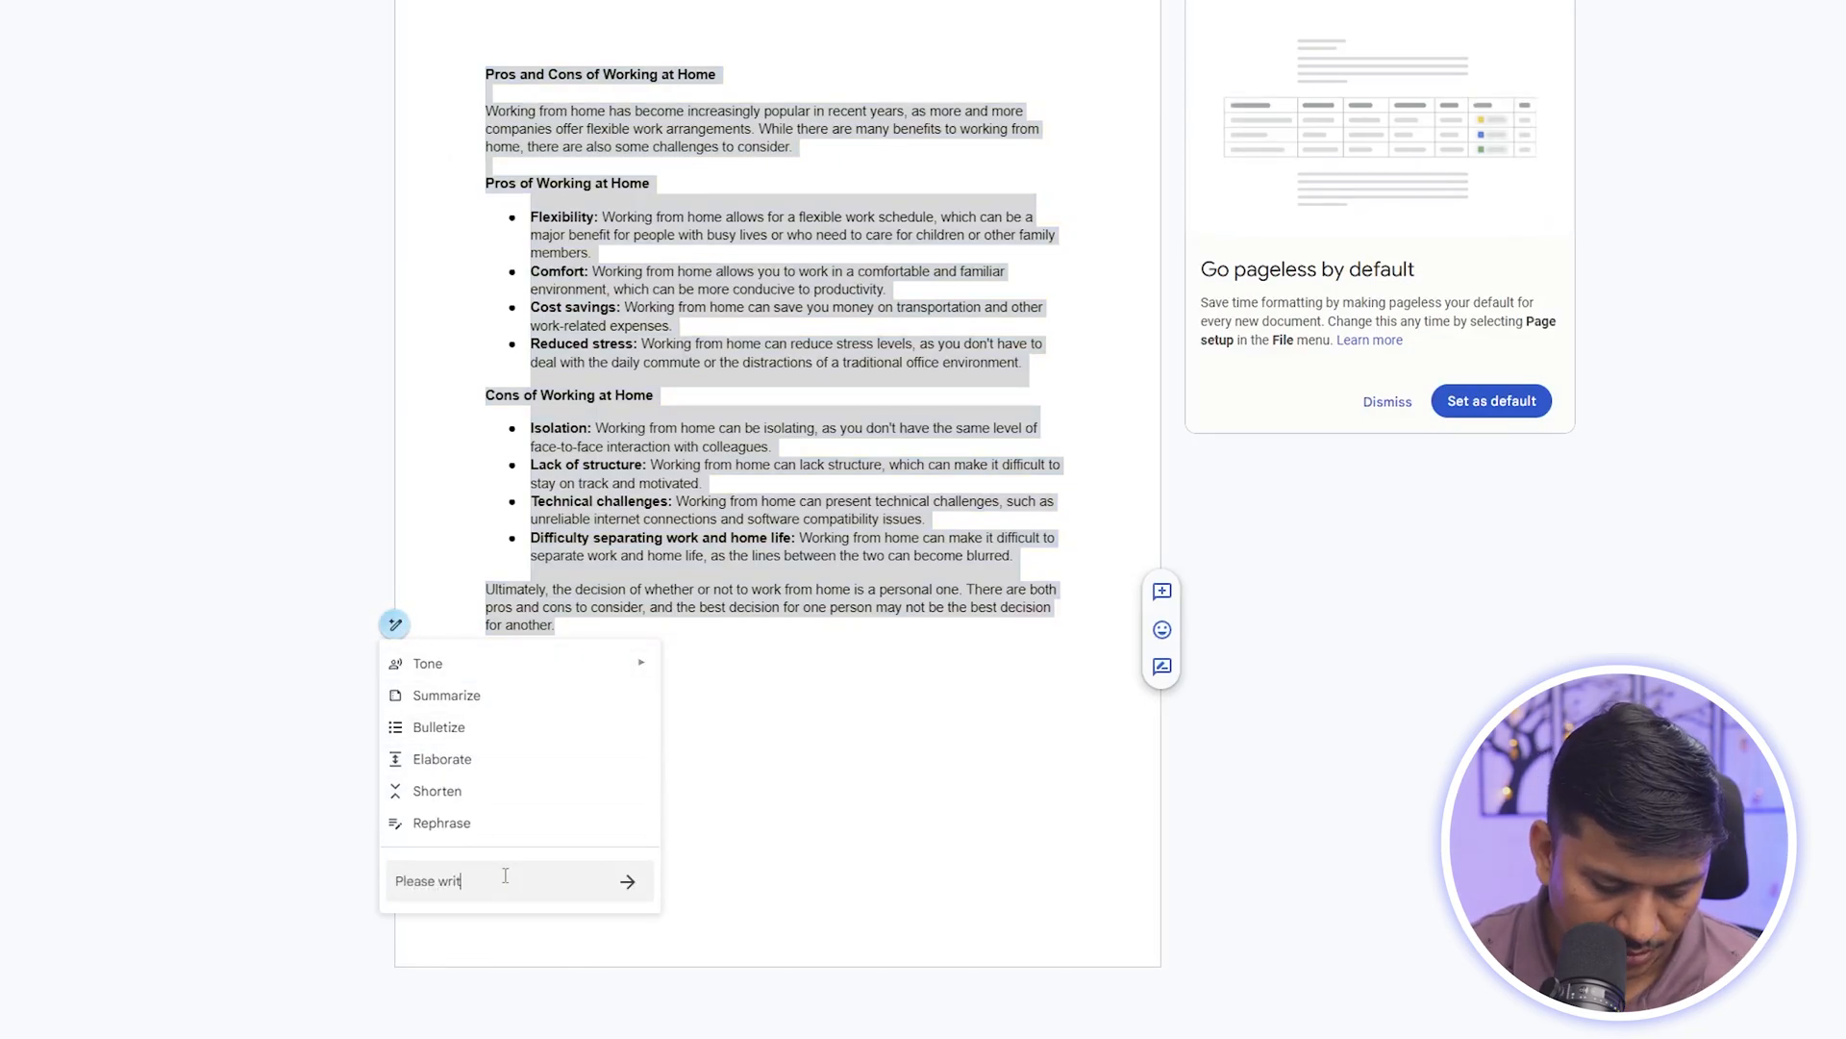
pyautogui.write('e more in de')
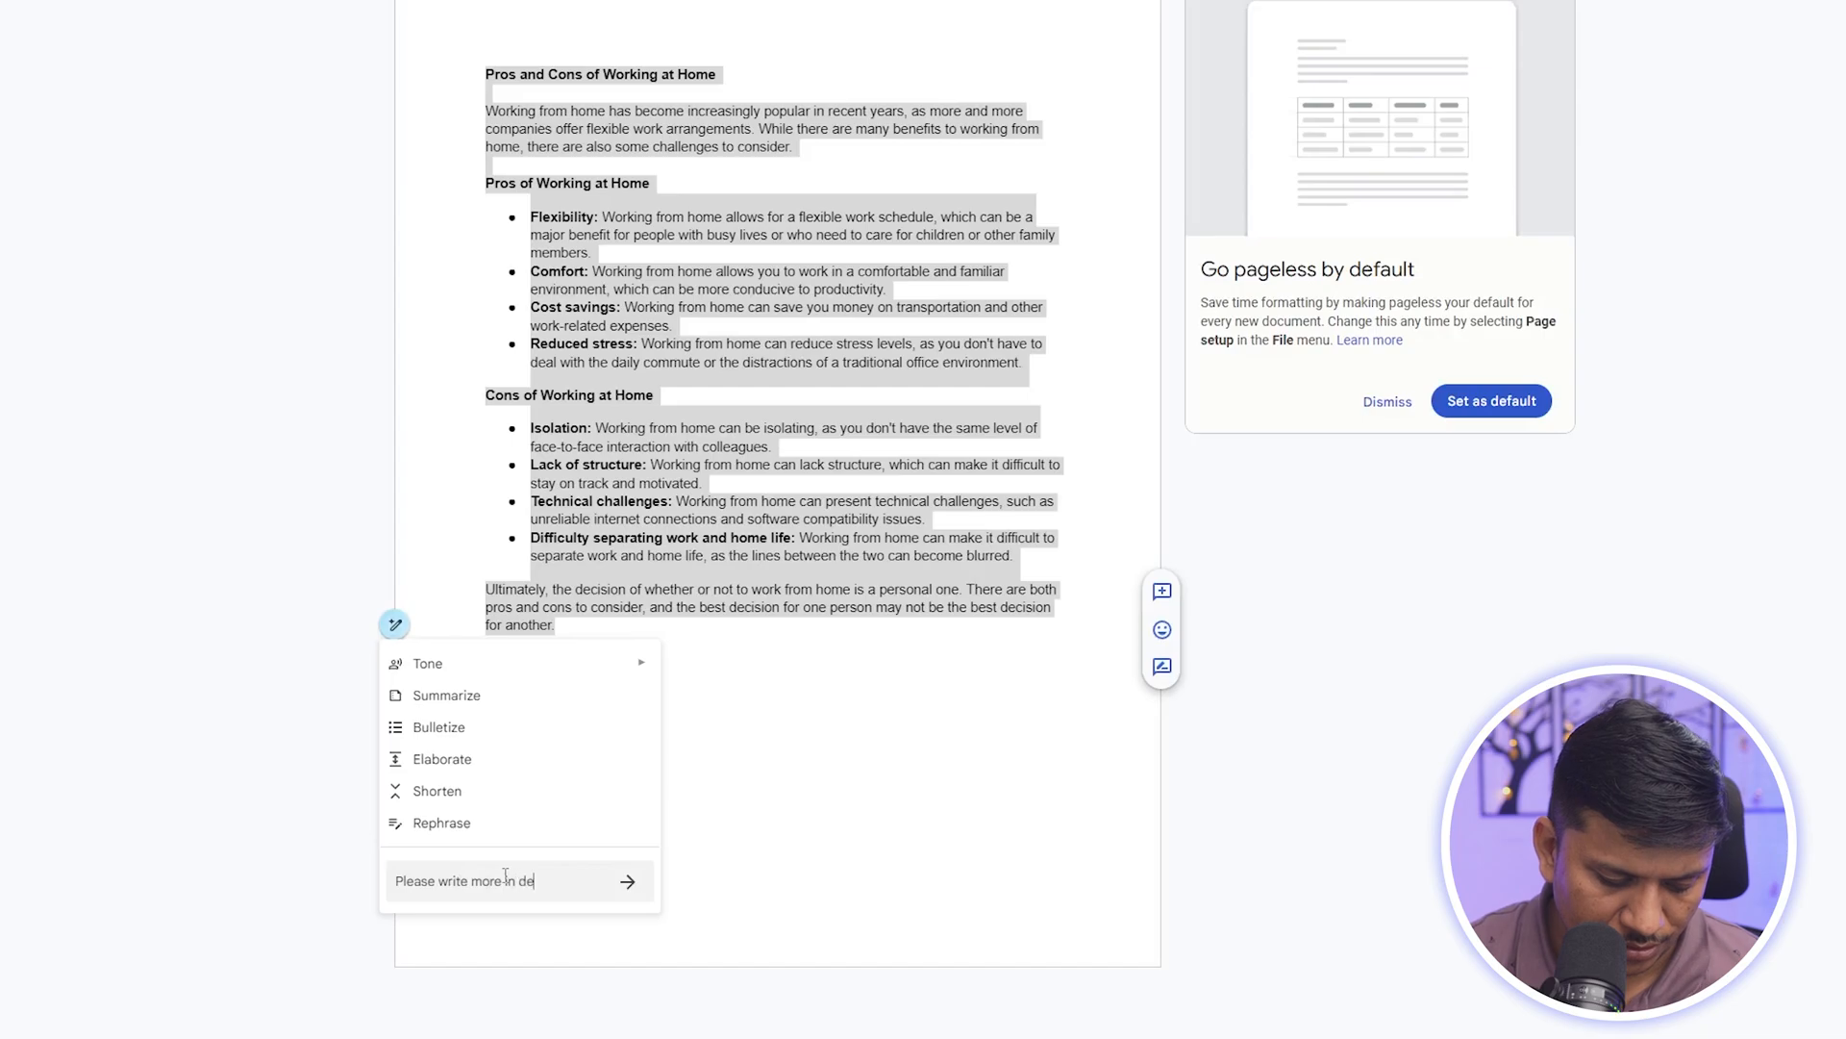
pyautogui.write('tail about isolation')
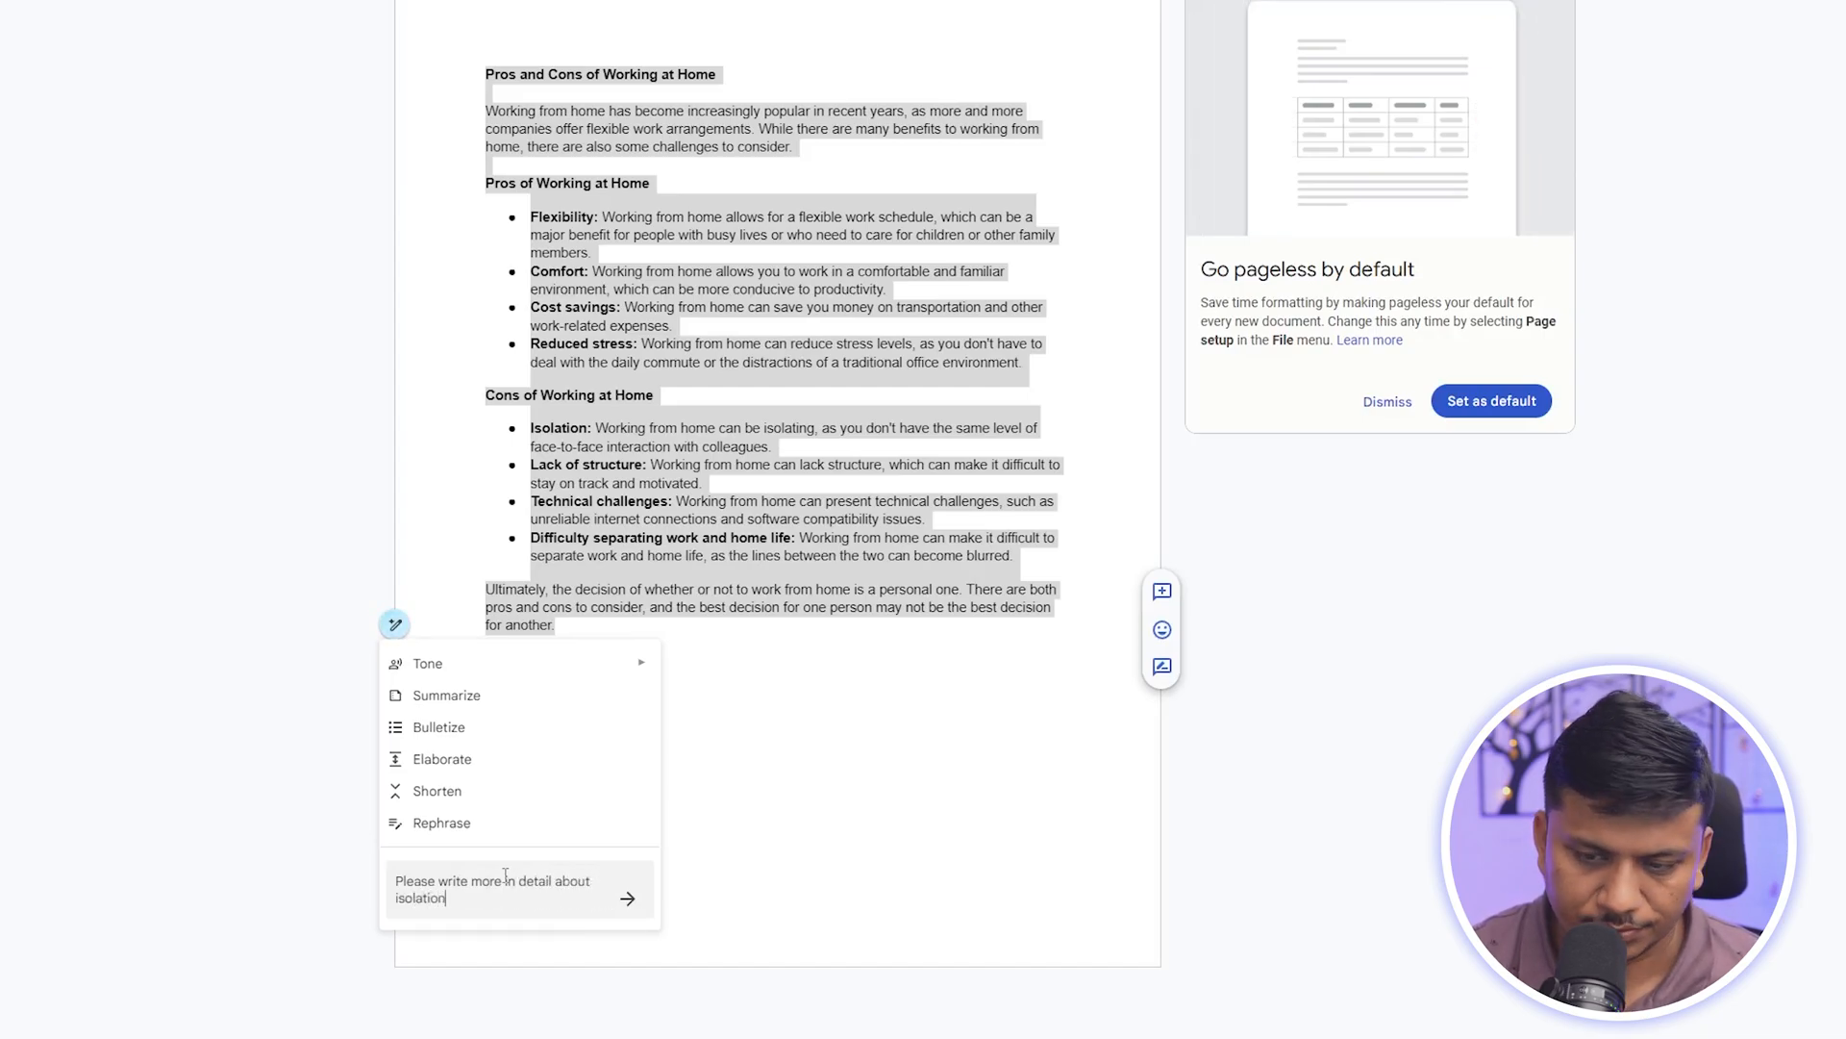
pyautogui.press('Return')
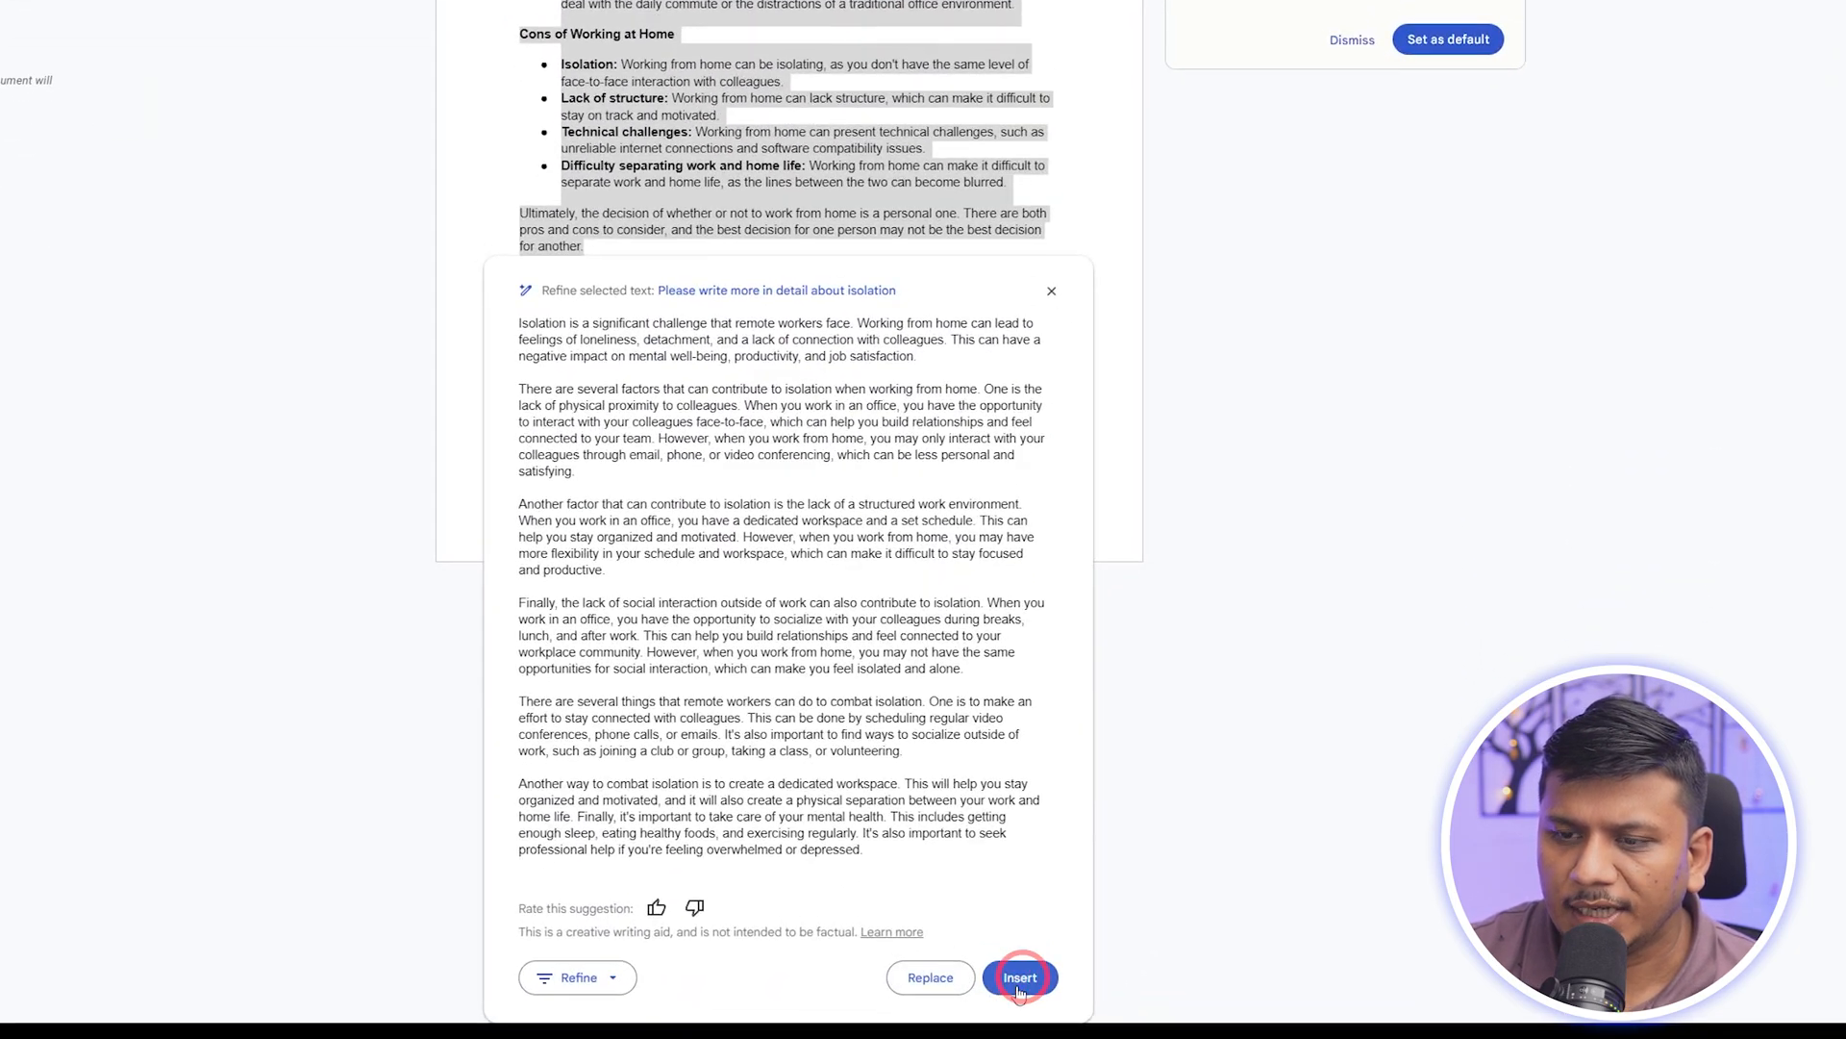
pyautogui.click(1019, 977)
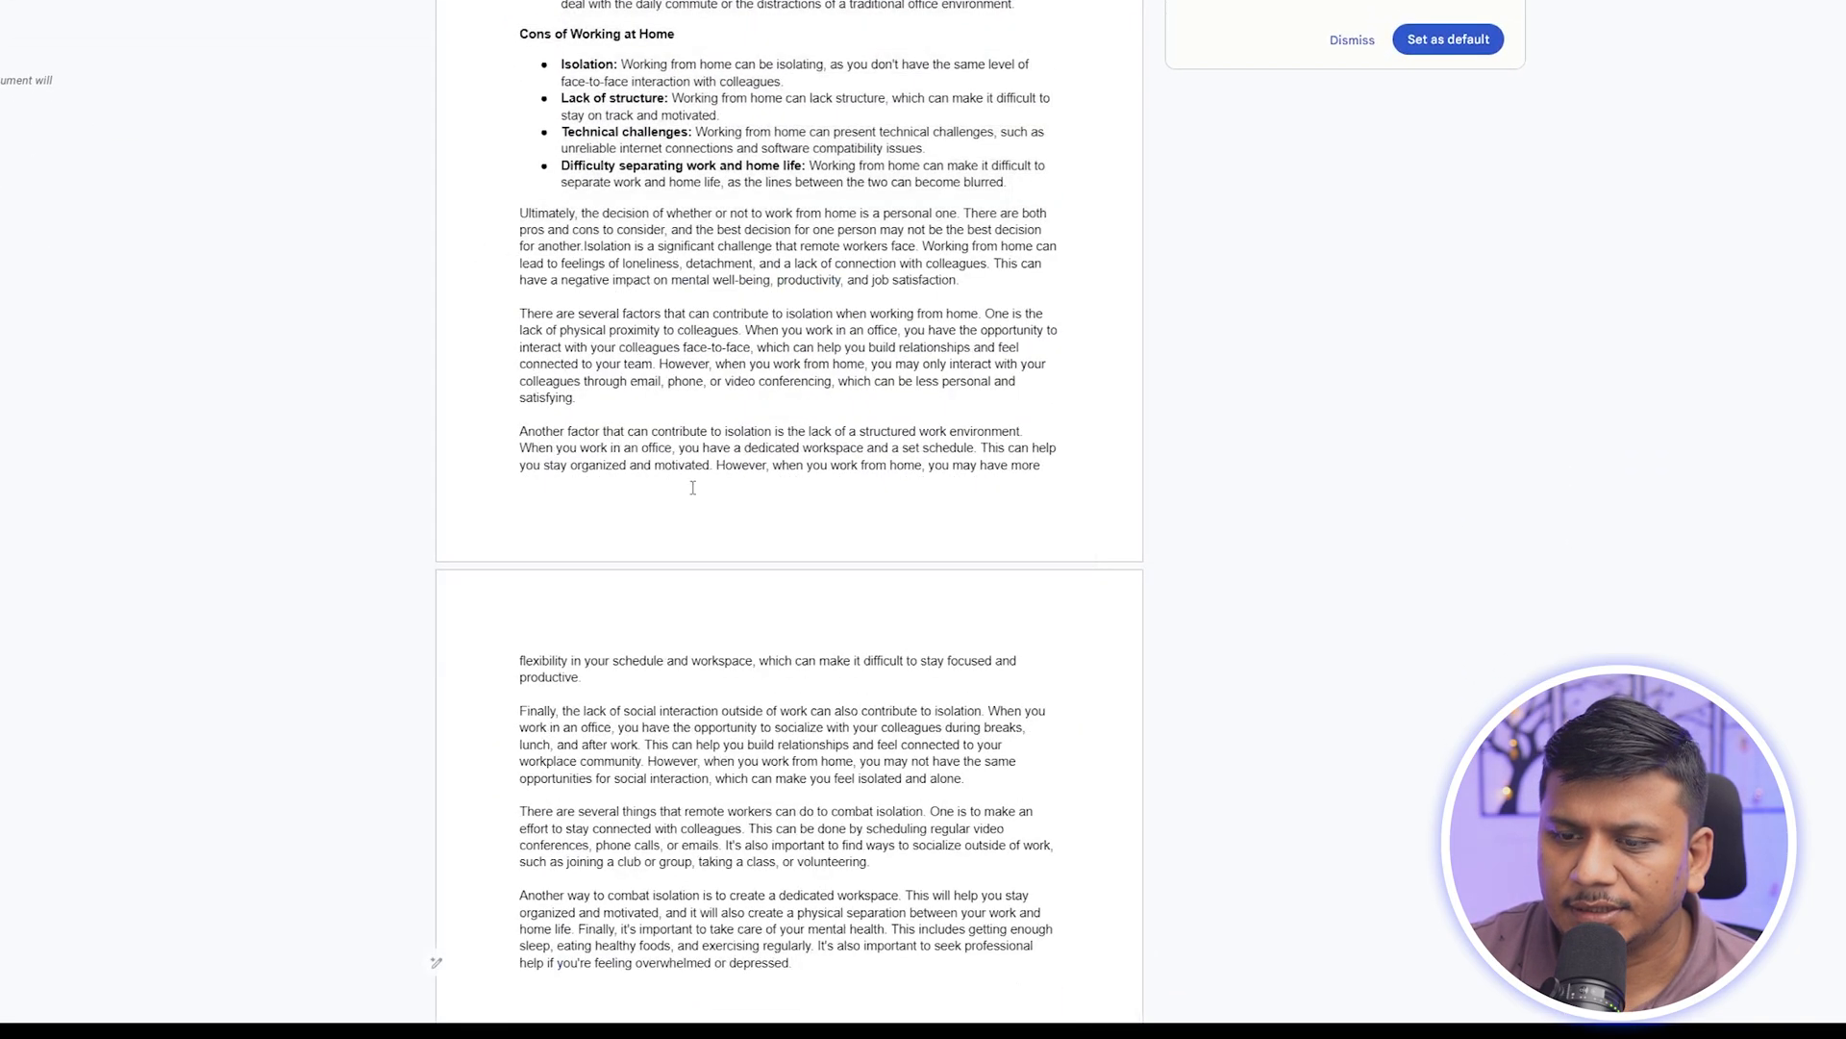
# Add blank lines before the paragraph starting "Another factor that can contribute to isolation" so it moves to the second page
pyautogui.scroll(3, 689, 289)
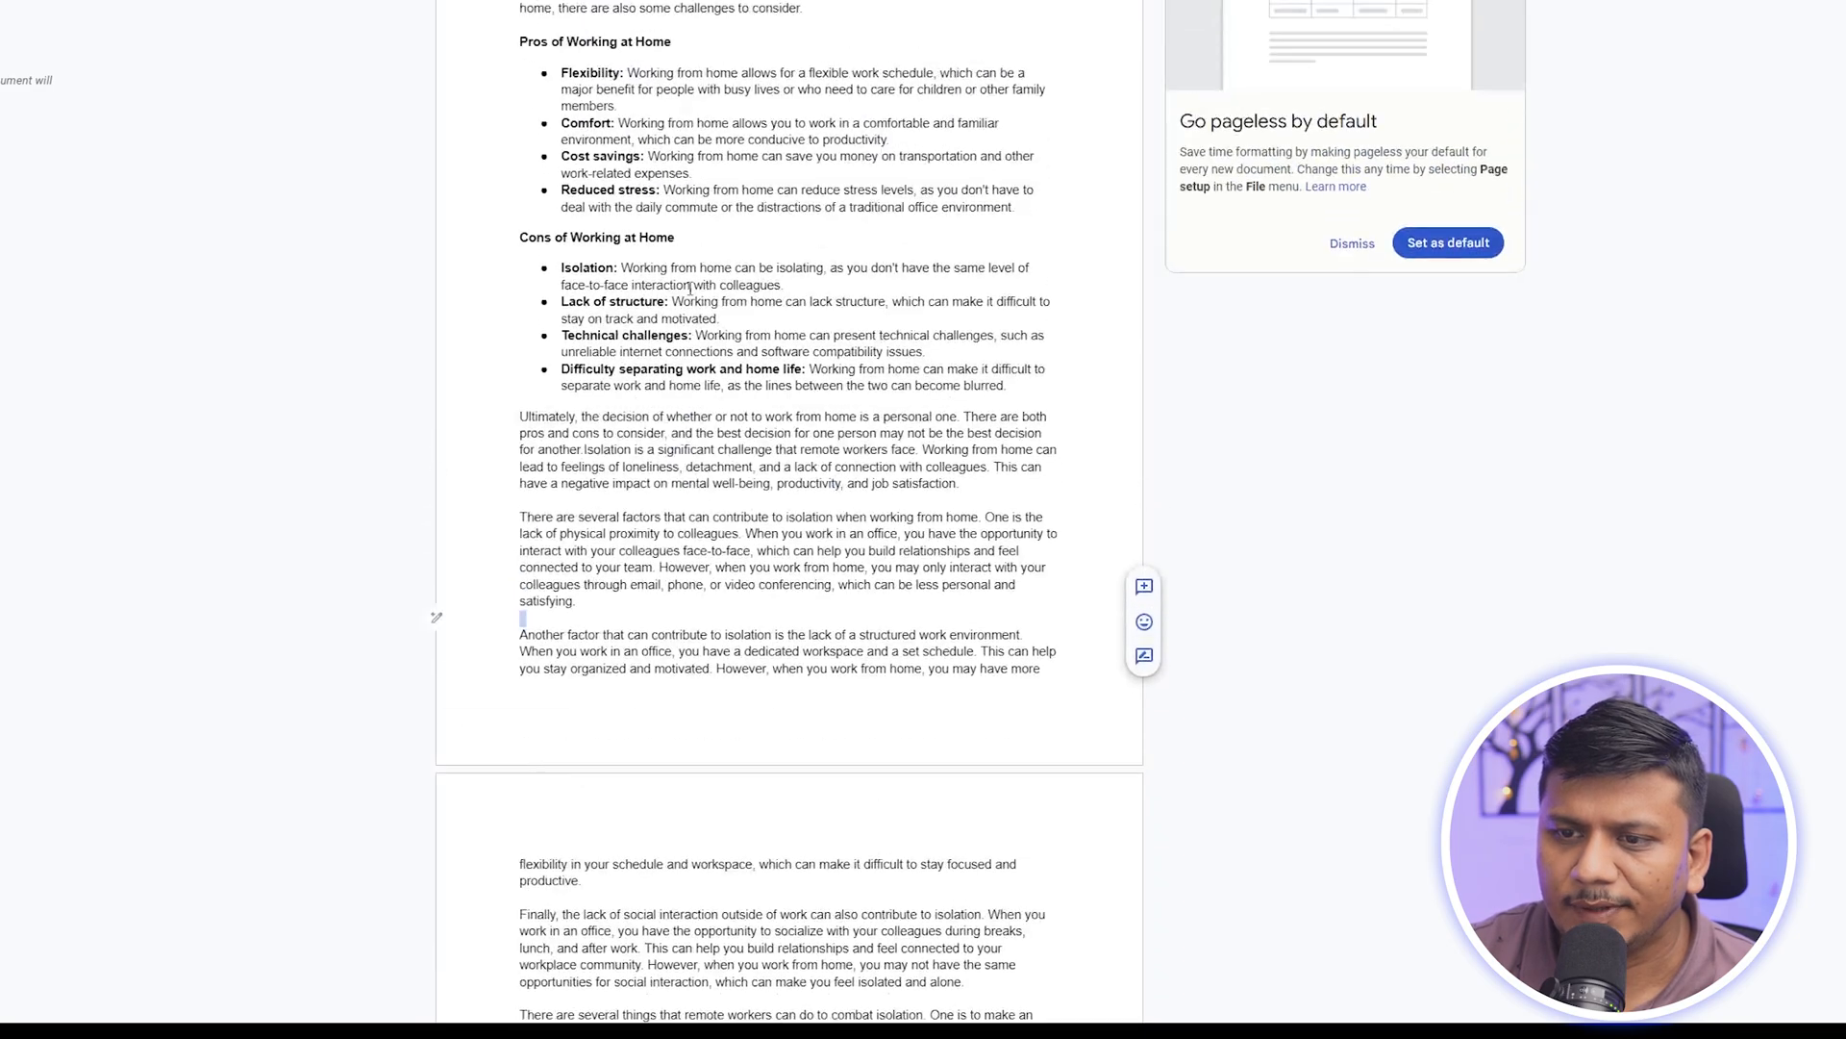
pyautogui.scroll(-2, 701, 388)
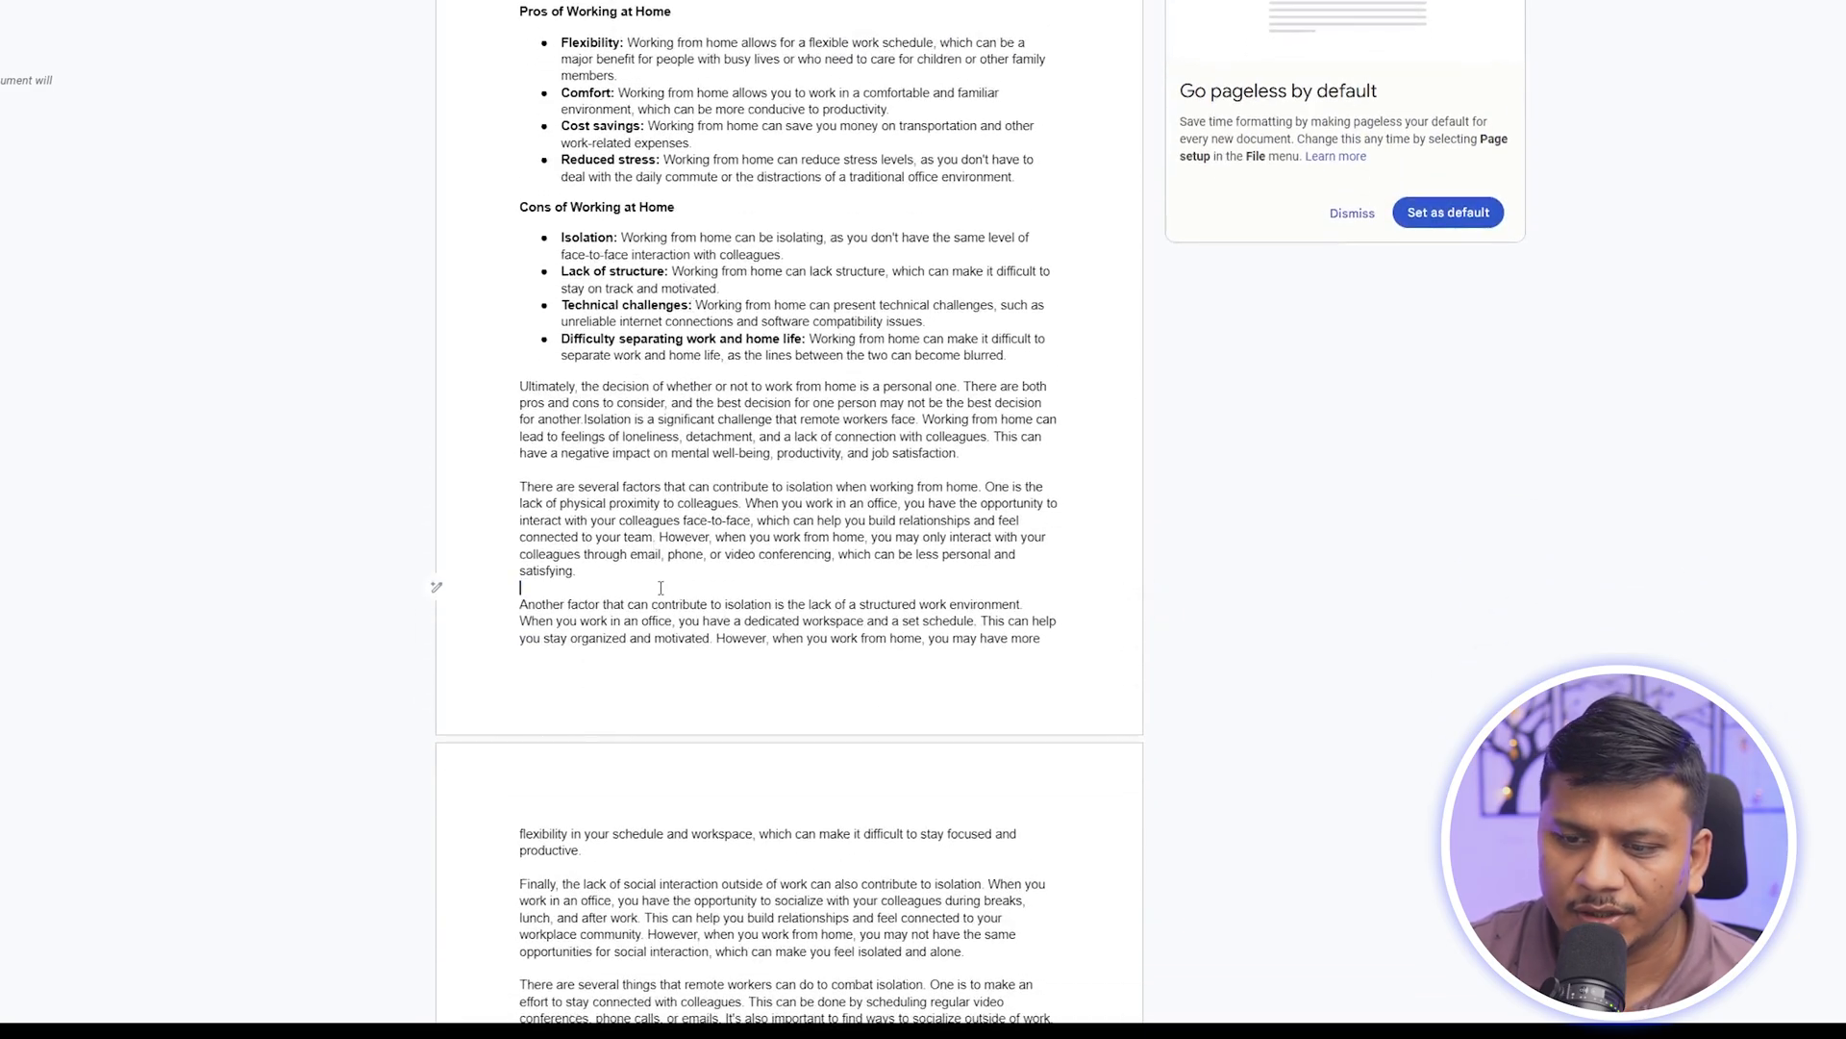
pyautogui.press('Return')
pyautogui.press('Return')
pyautogui.press('Return')
pyautogui.press('Return')
pyautogui.scroll(-2, 665, 567)
pyautogui.scroll(-3, 692, 673)
# Rephrase the paragraph starting "Another way to combat isolation" with the AI refine options and insert the result after it
pyautogui.click(728, 826)
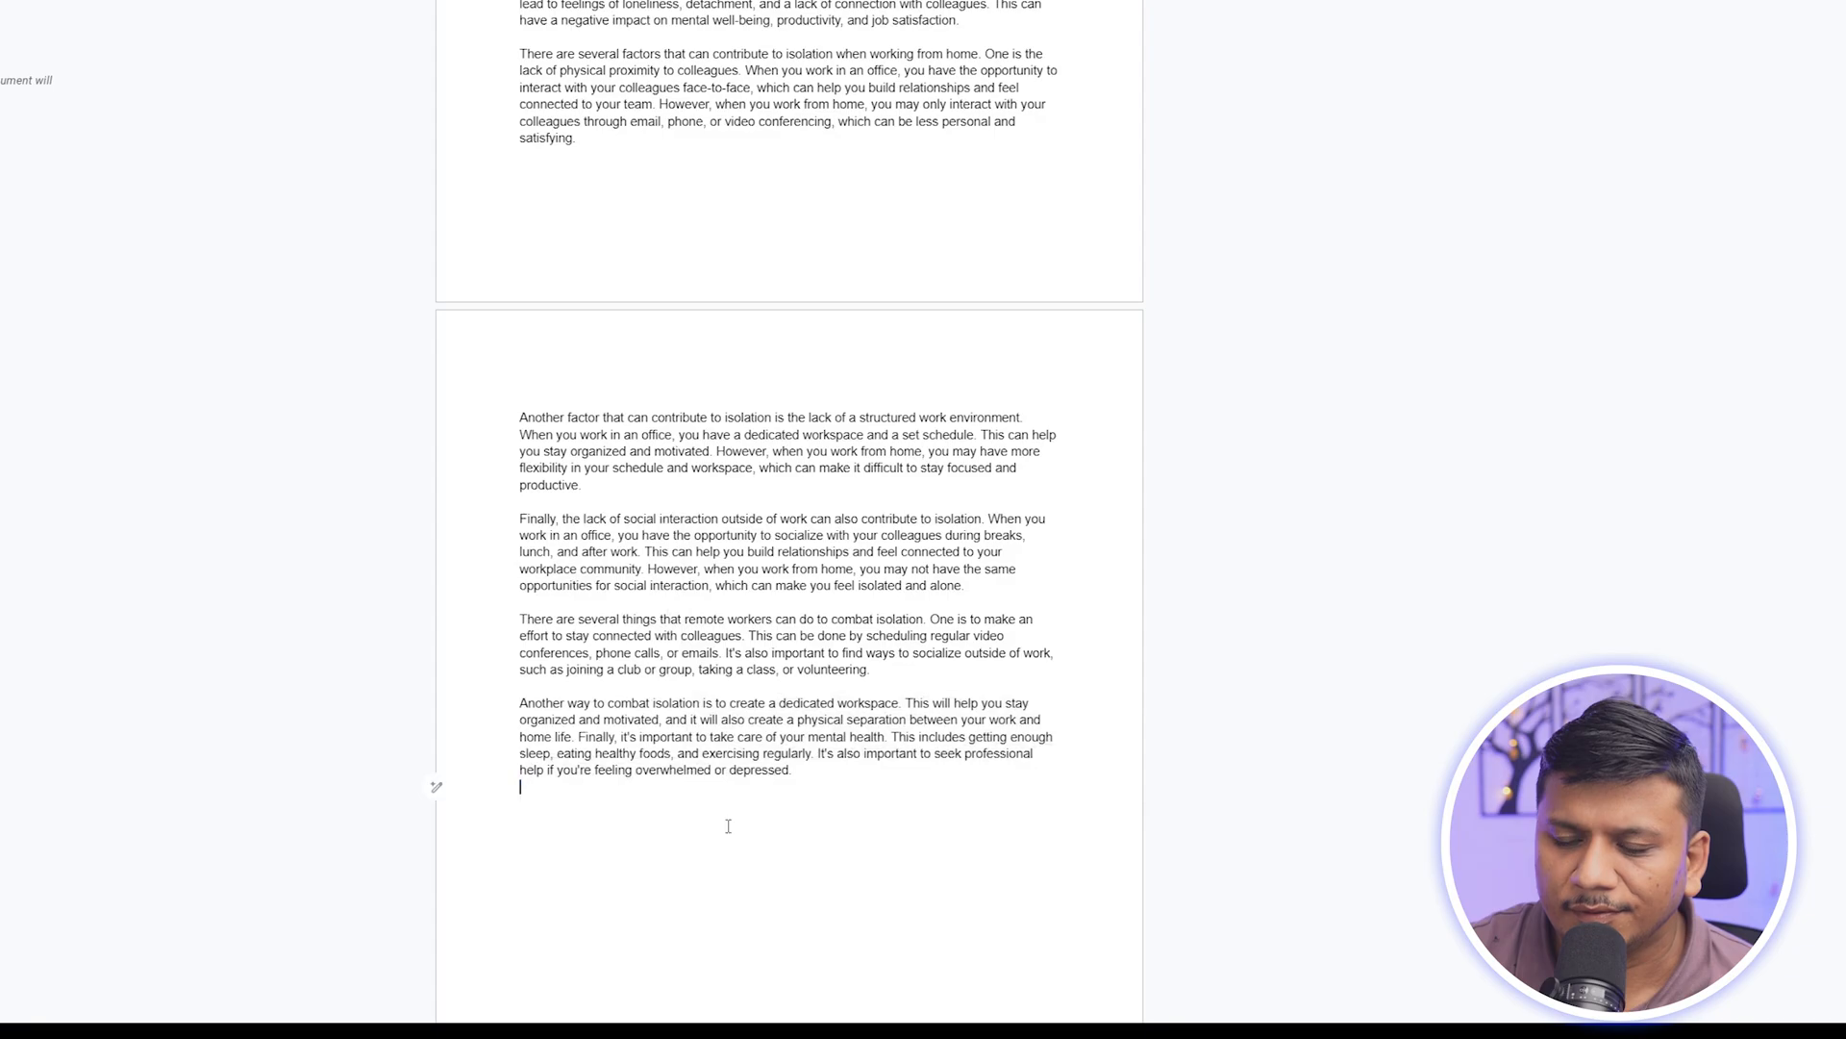
pyautogui.moveTo(811, 774); pyautogui.dragTo(520, 705)
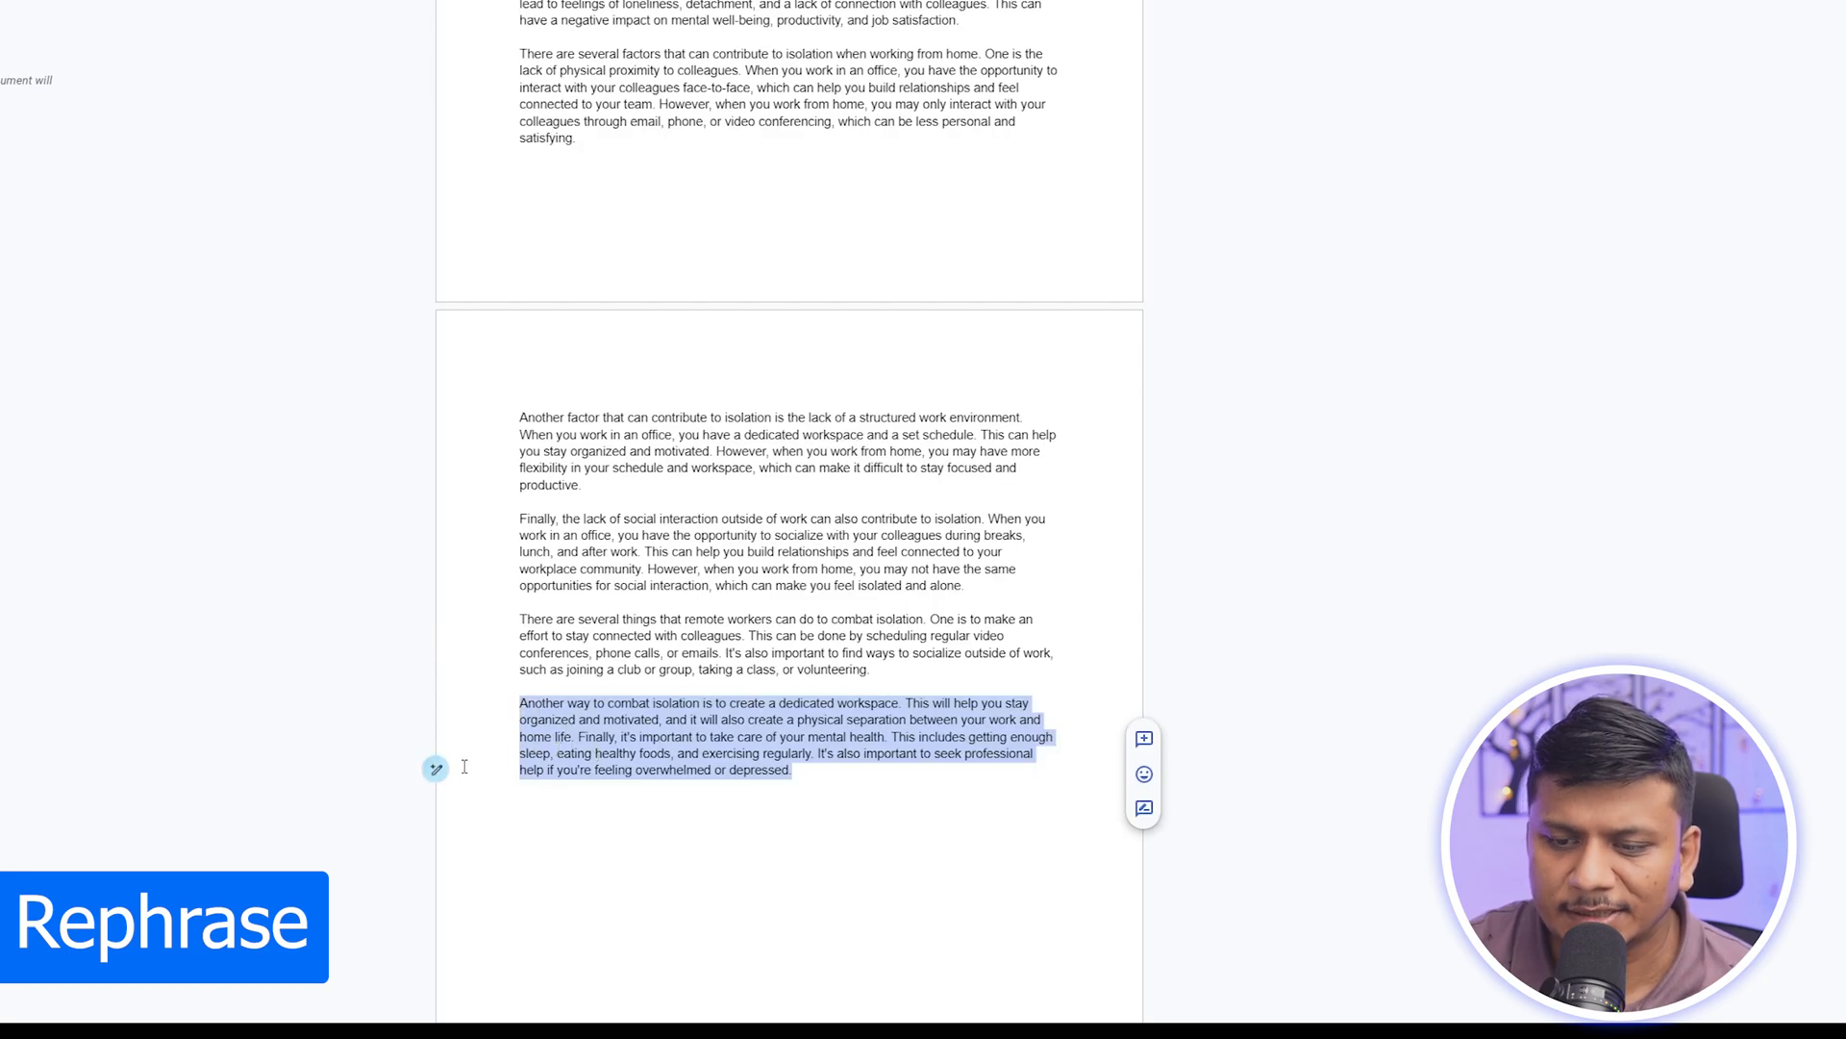
pyautogui.click(435, 770)
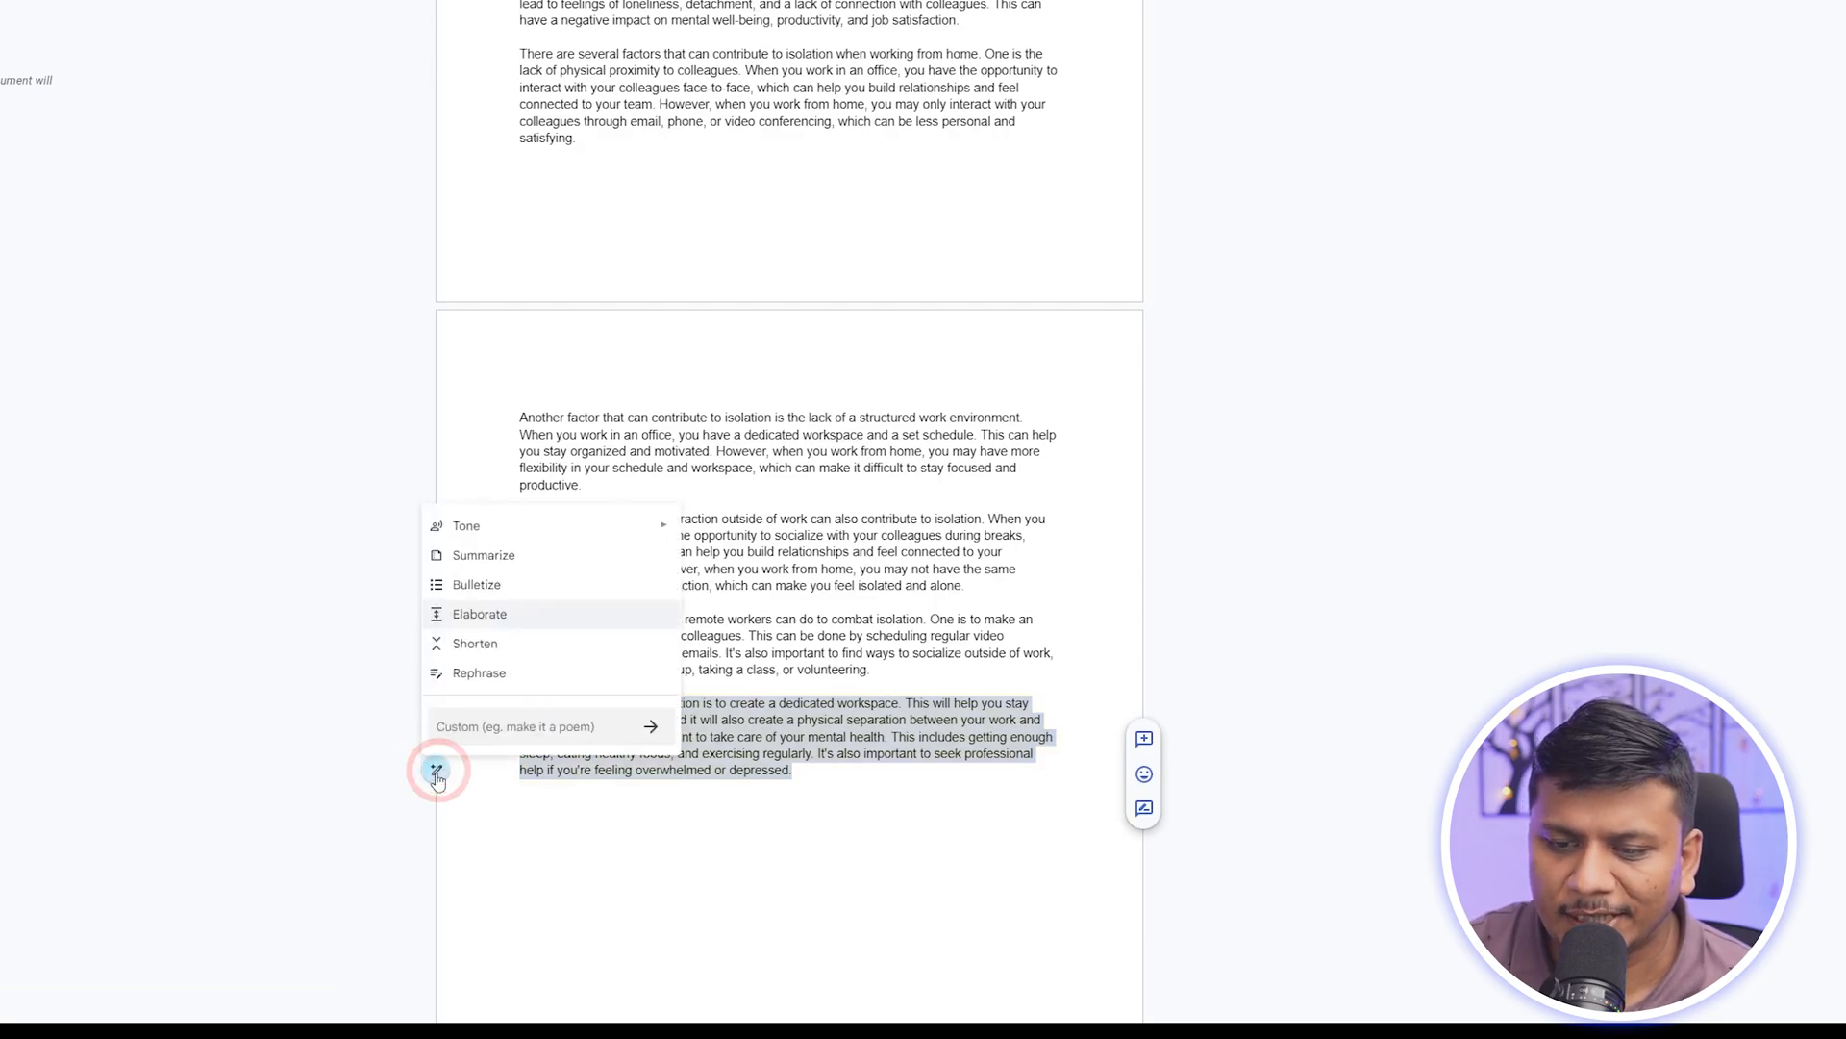
pyautogui.click(466, 672)
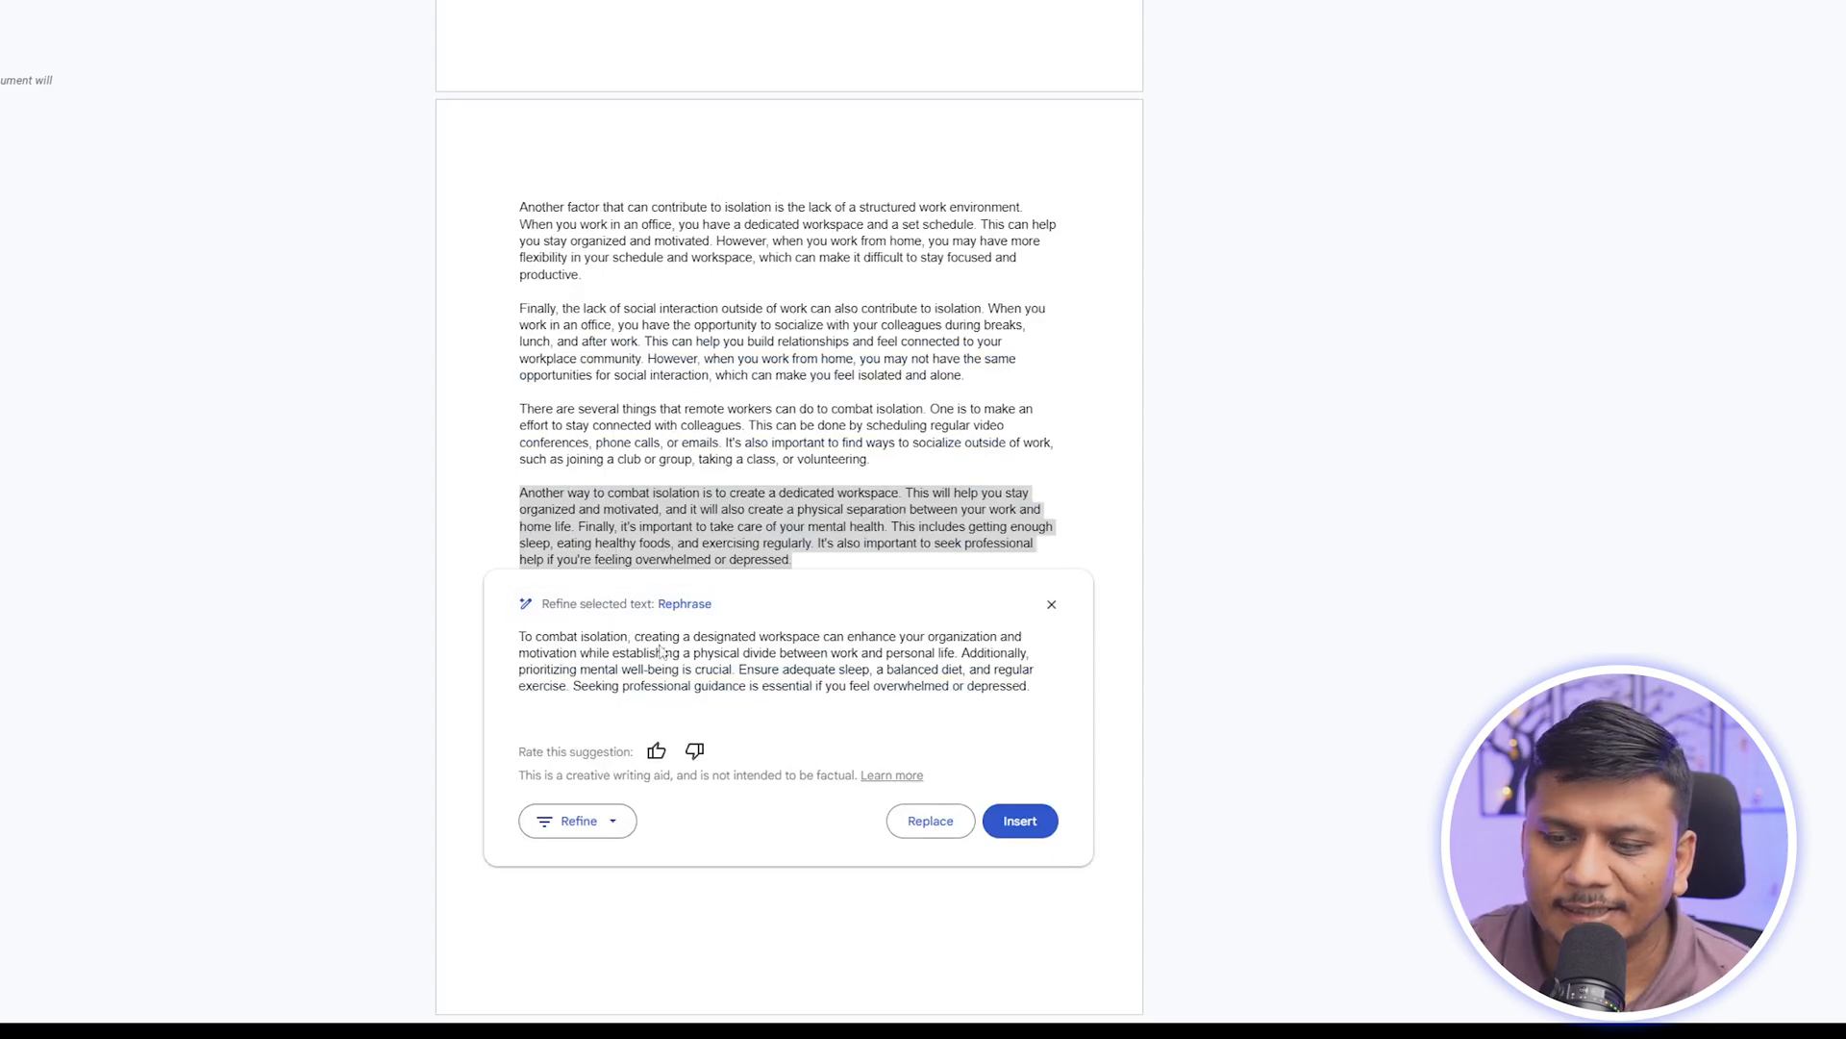
pyautogui.click(1019, 821)
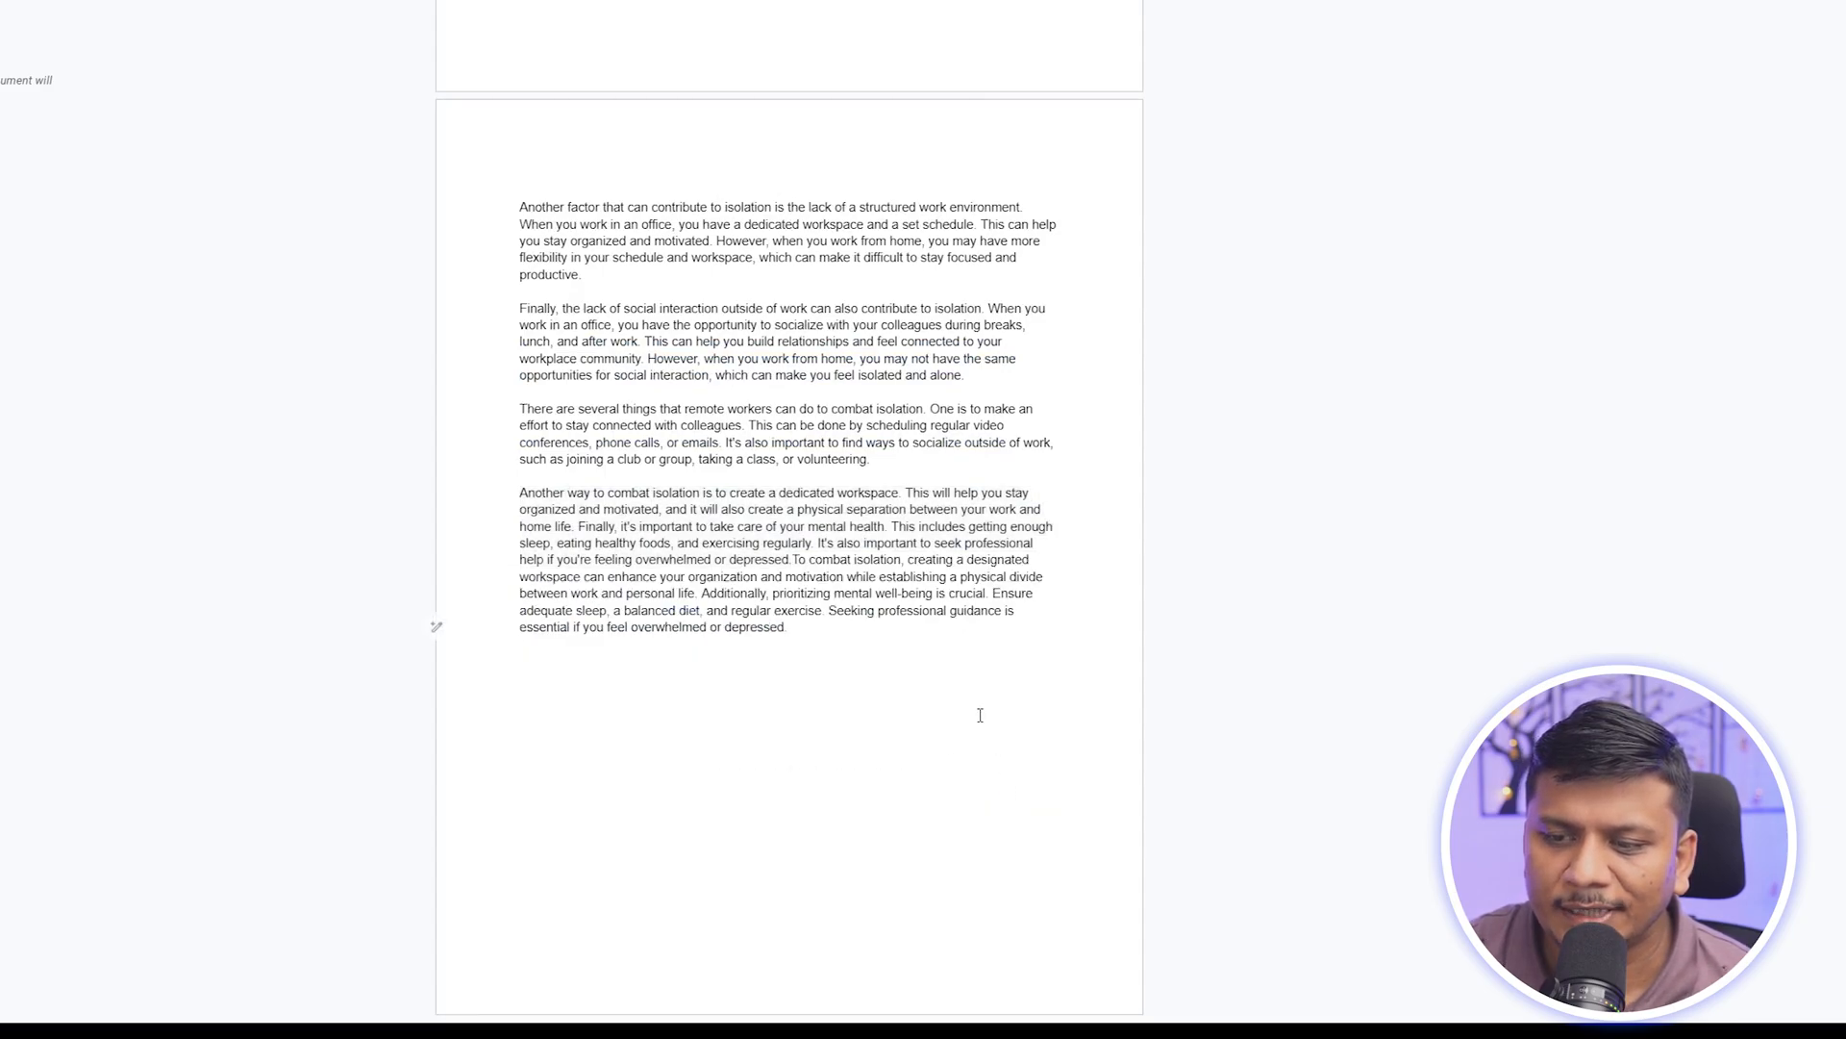
# Separate the rephrased text starting "To combat isolation" into its own paragraph with a blank line above
pyautogui.click(793, 561)
pyautogui.press('Return')
pyautogui.press('Return')
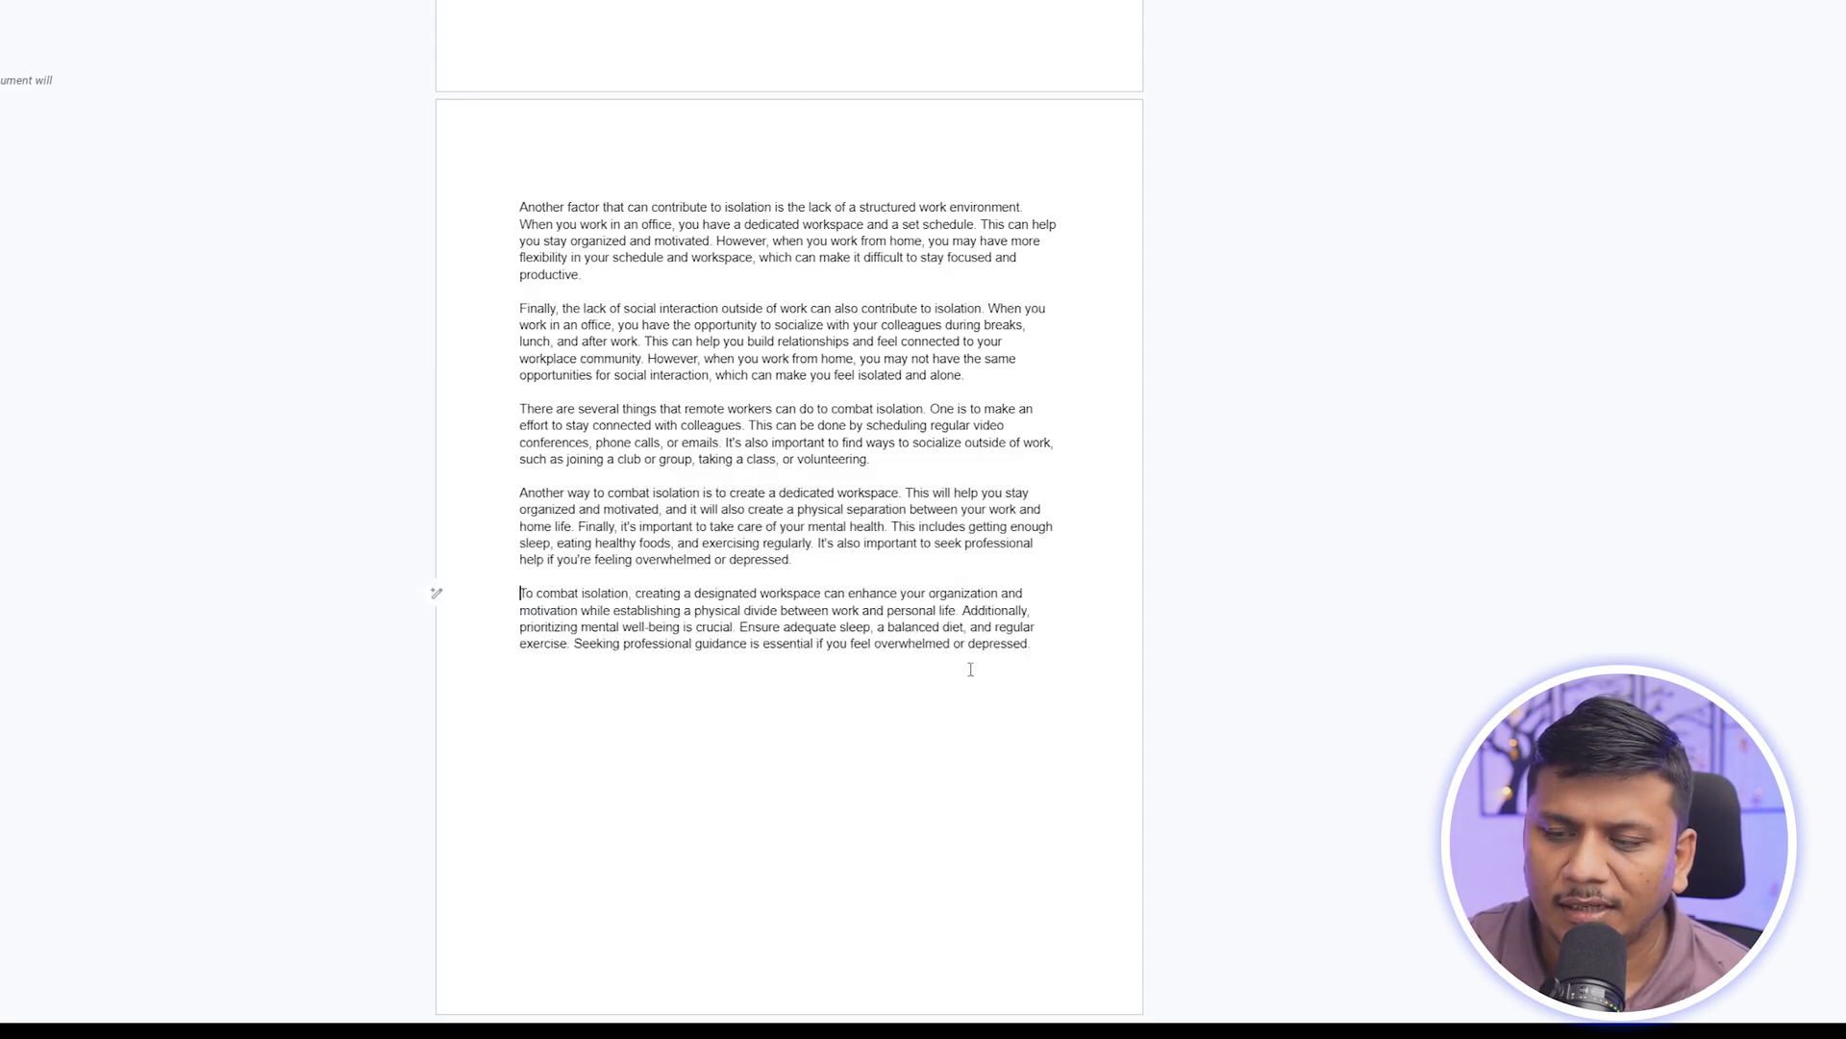
# Shorten the paragraph starting "To combat isolation" with the AI refine options and insert the shortened version below it
pyautogui.moveTo(970, 668); pyautogui.dragTo(522, 593)
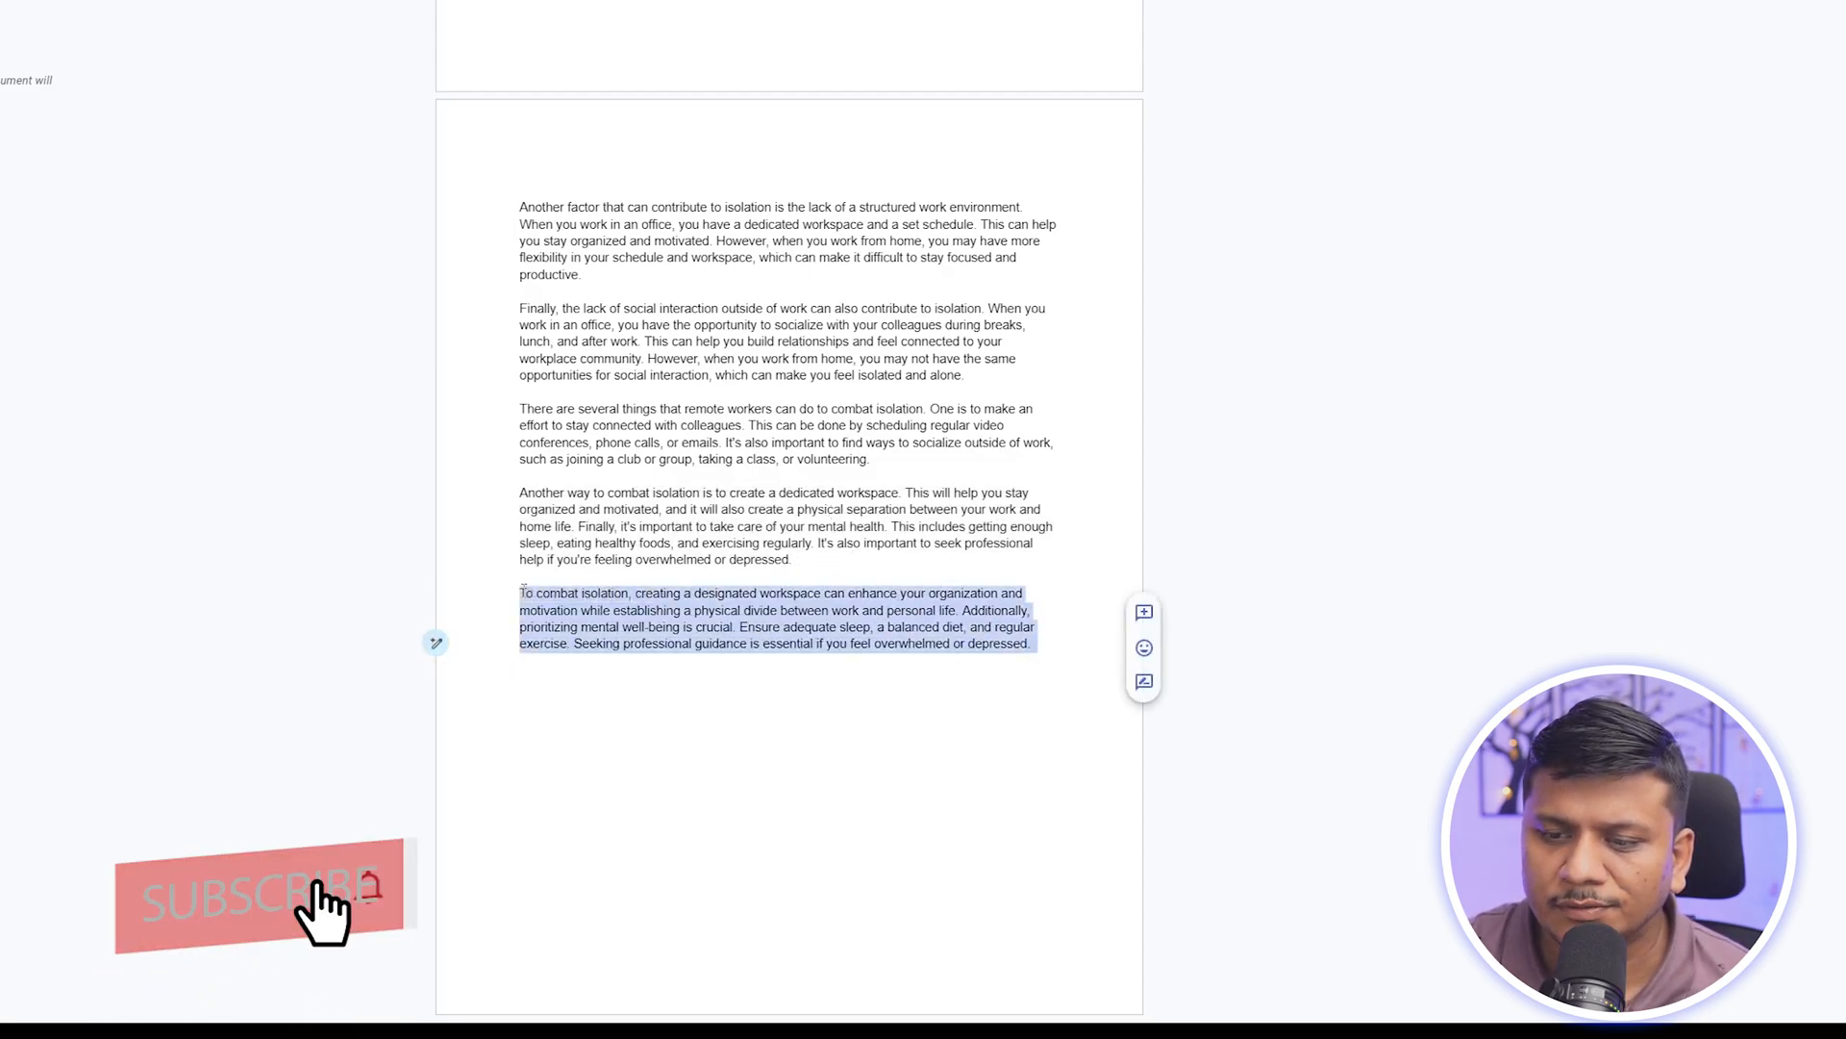
pyautogui.click(436, 643)
pyautogui.click(540, 786)
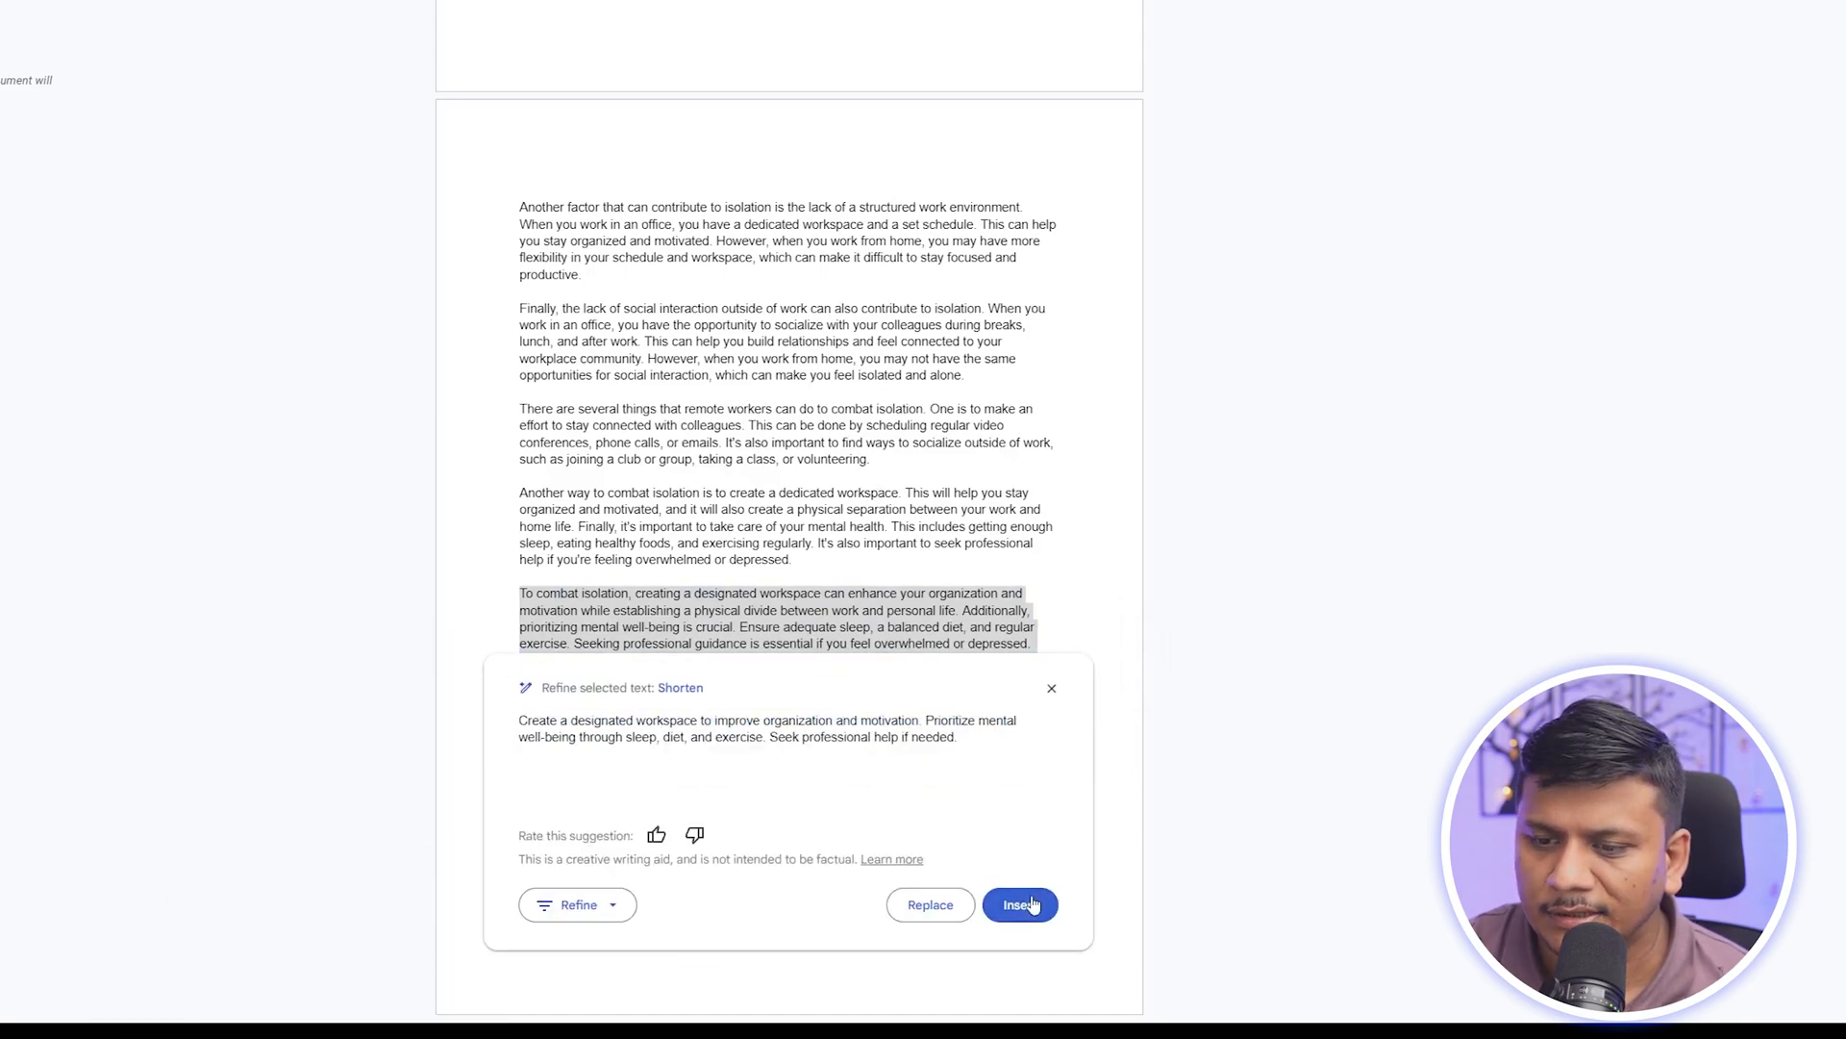
pyautogui.click(1021, 905)
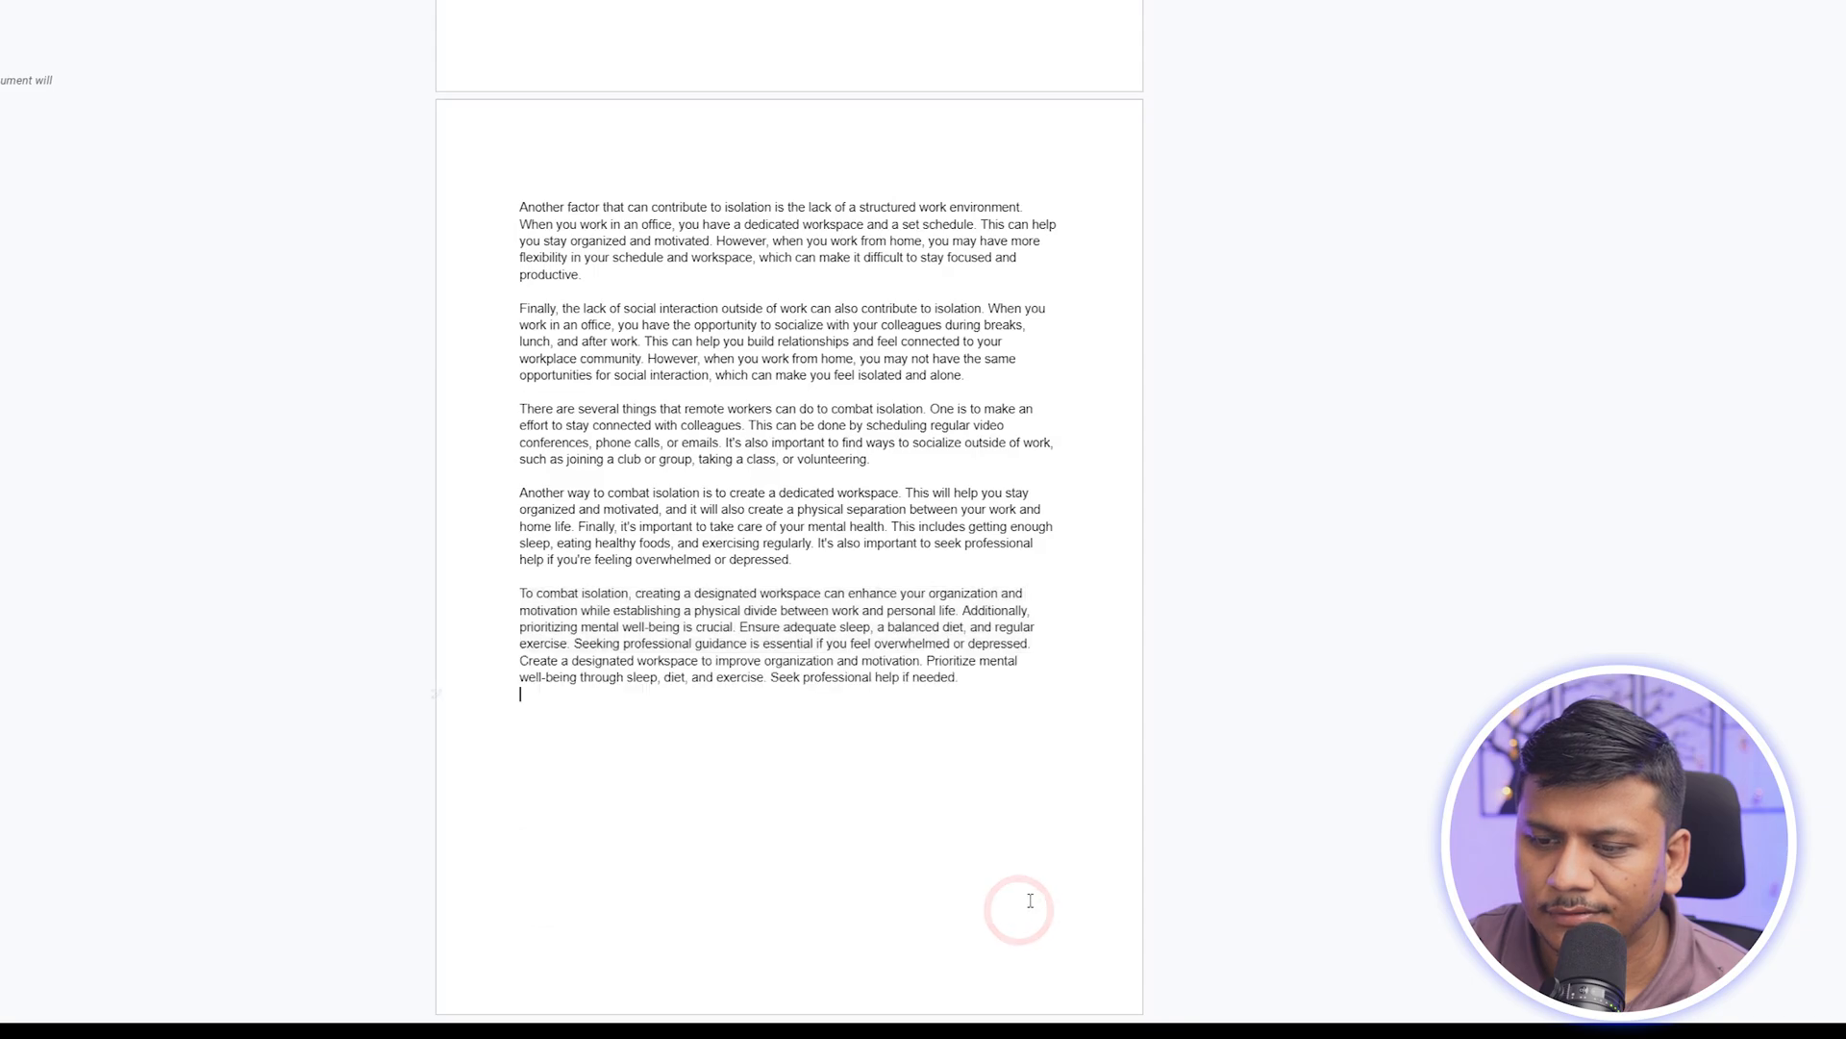
# Refine the paragraph starting "Creating a separate workspace" to a Formal tone and insert the result after it
pyautogui.moveTo(605, 736); pyautogui.dragTo(521, 703)
pyautogui.click(435, 727)
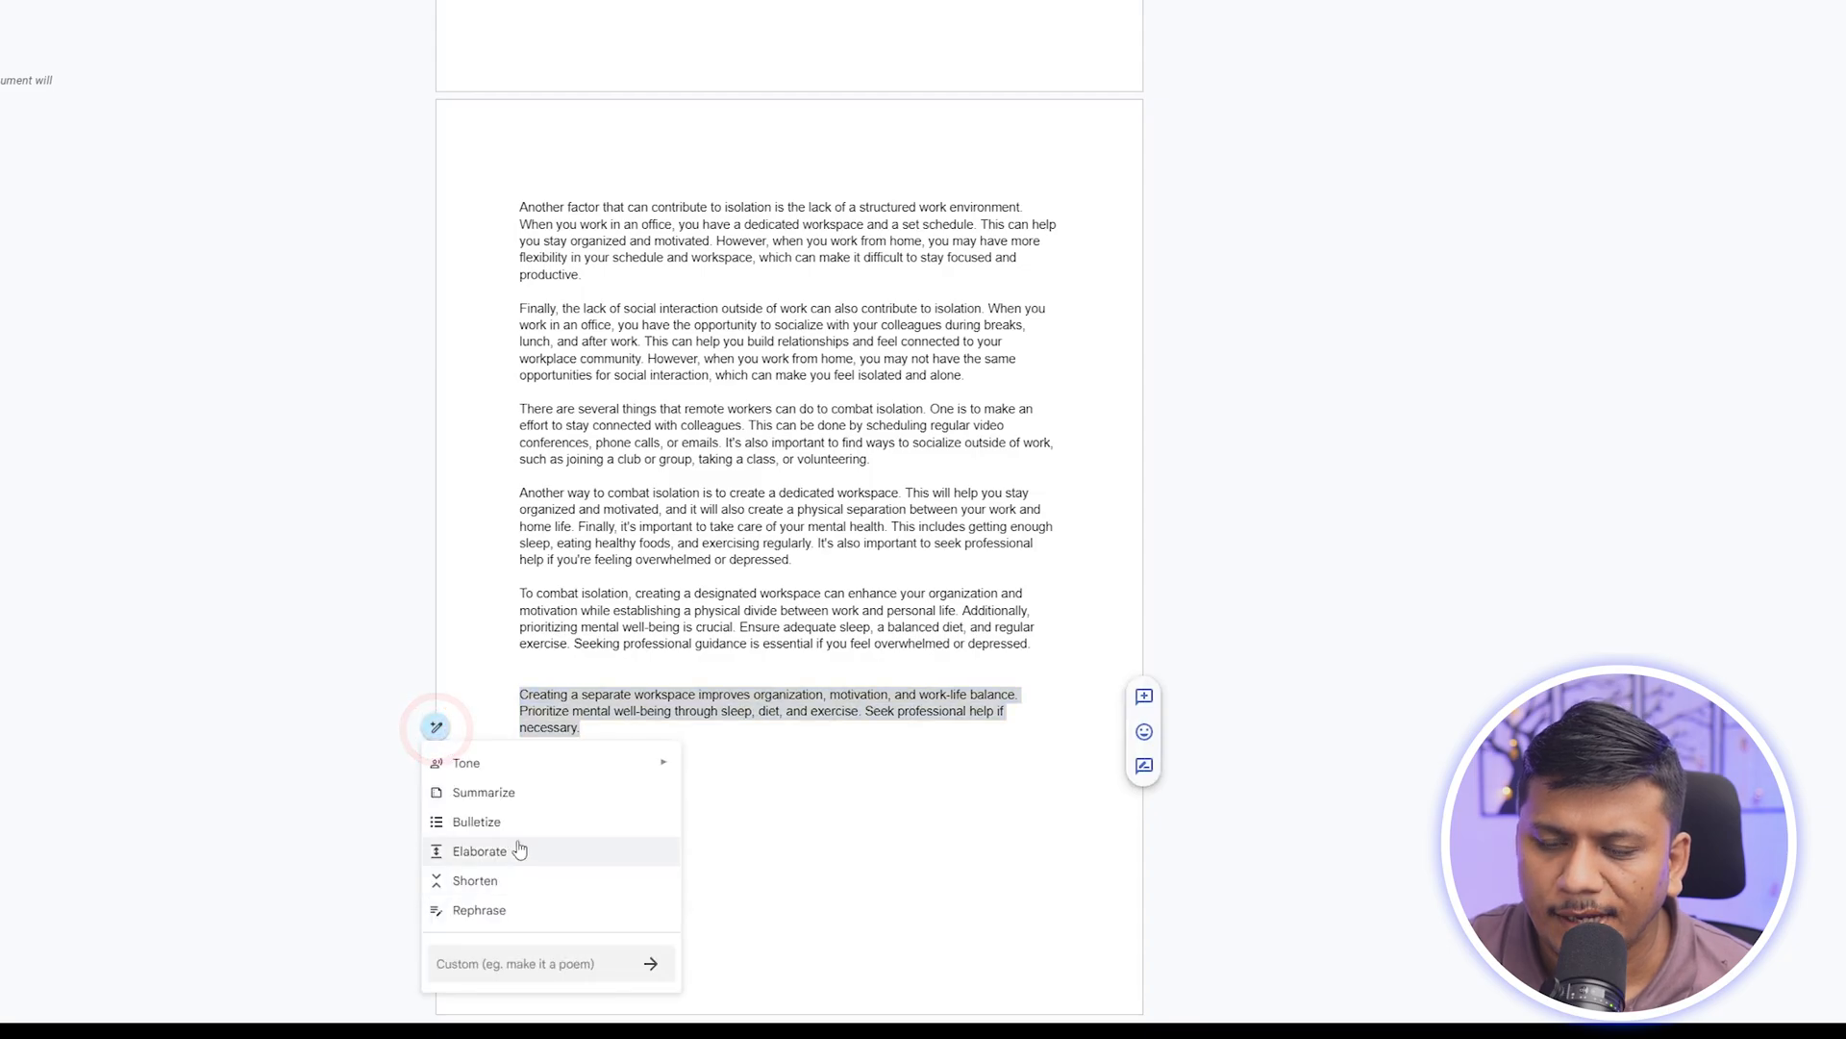
pyautogui.moveTo(499, 773)
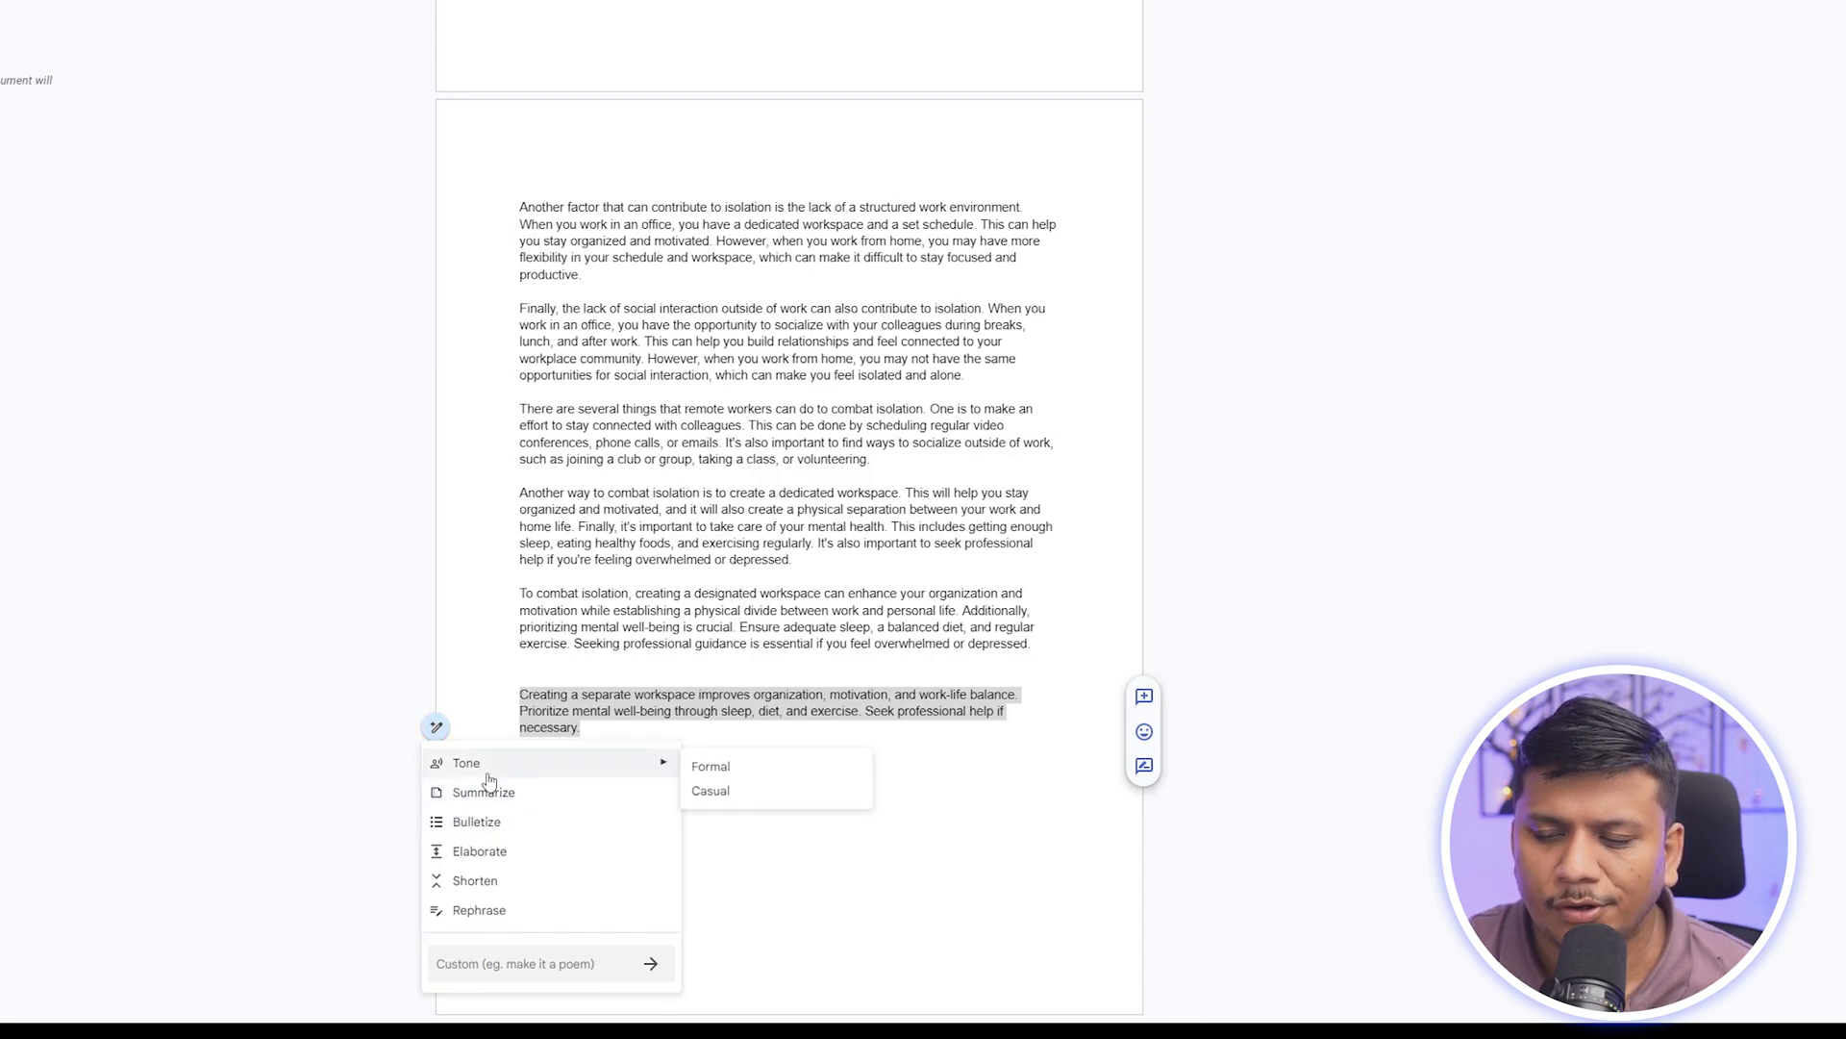
pyautogui.click(753, 777)
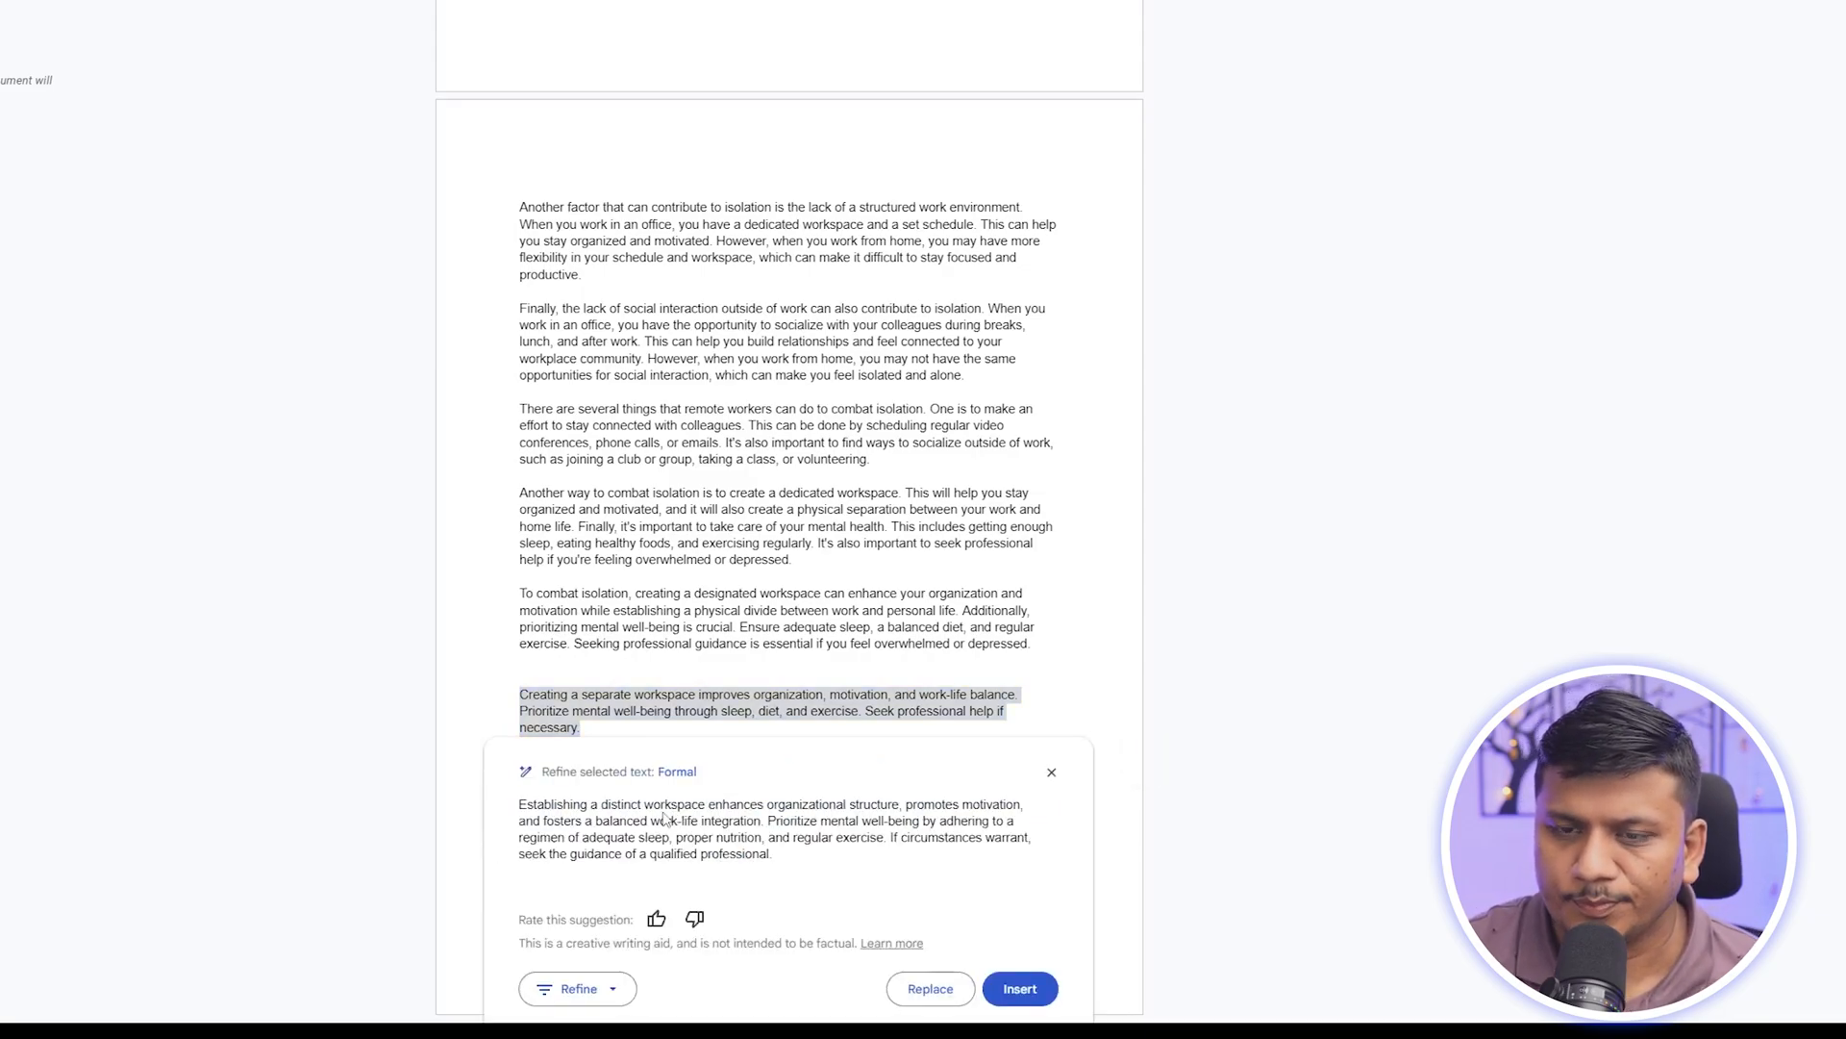
pyautogui.click(1019, 988)
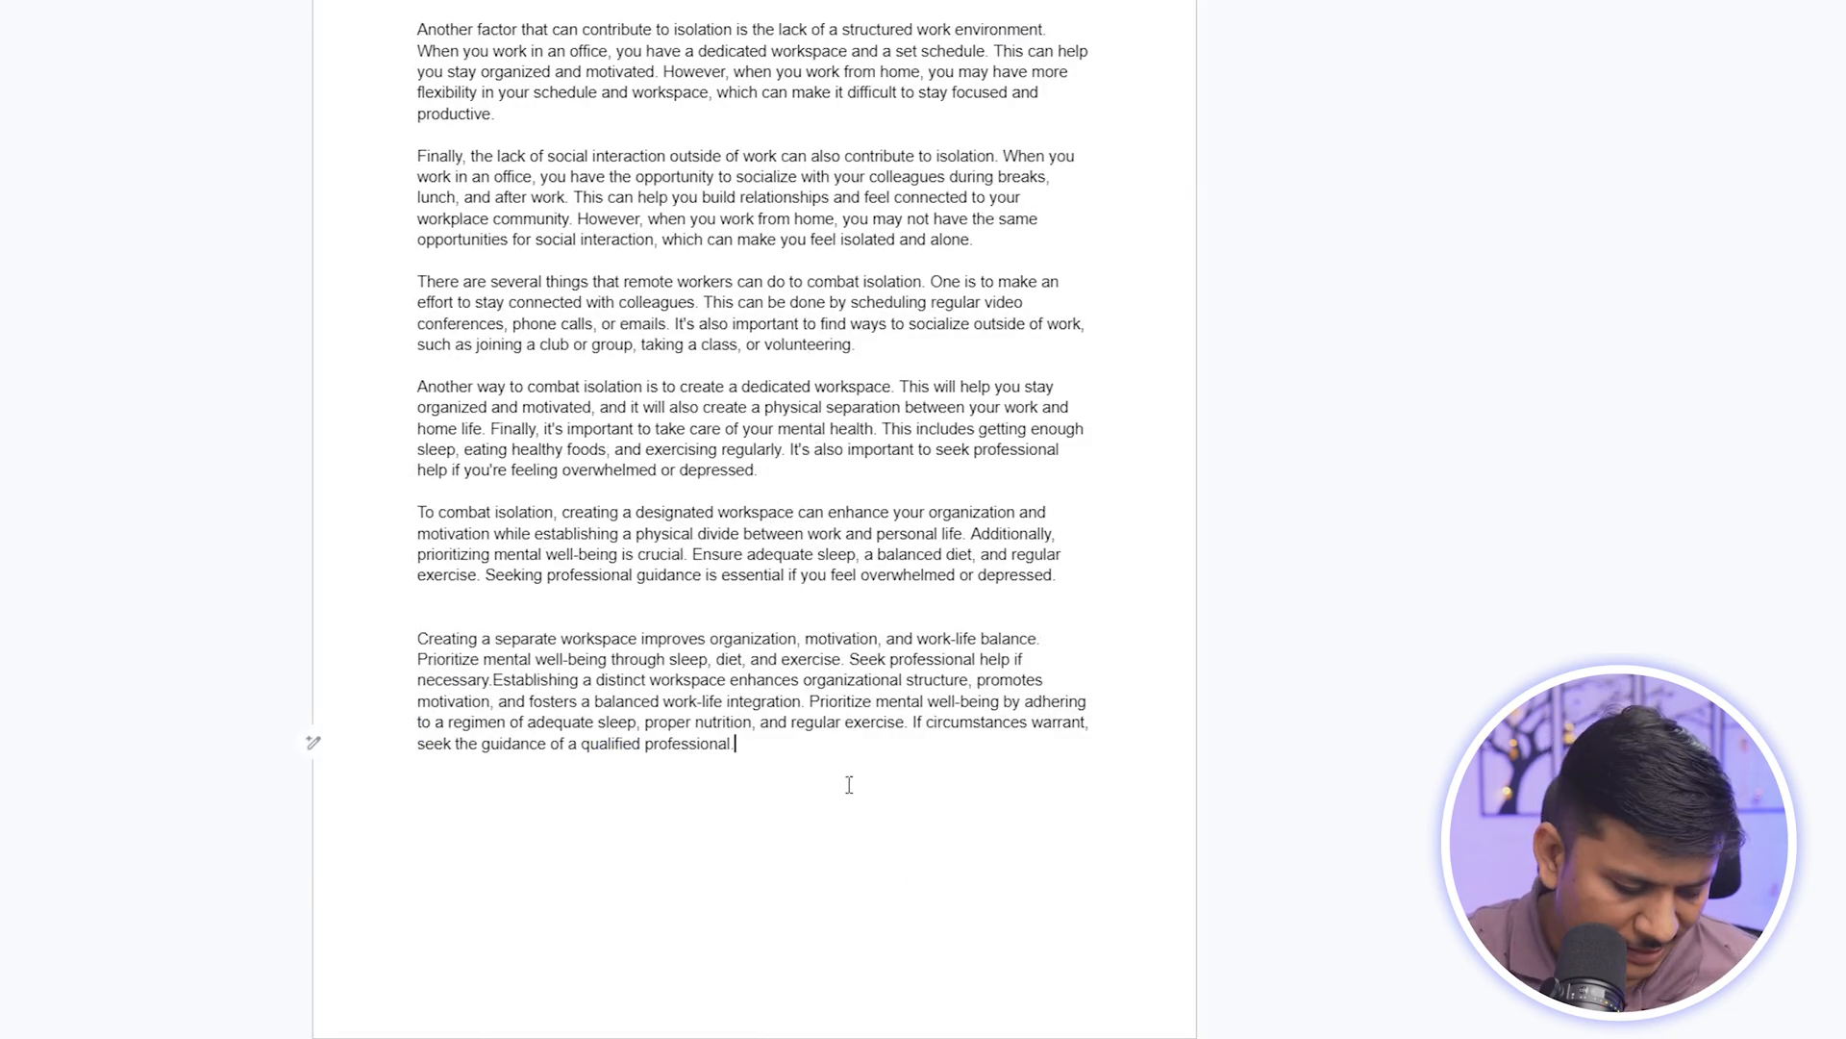
# Delete all text in the document and start a new Help me write prompt
pyautogui.hotkey('ctrl', 'a')
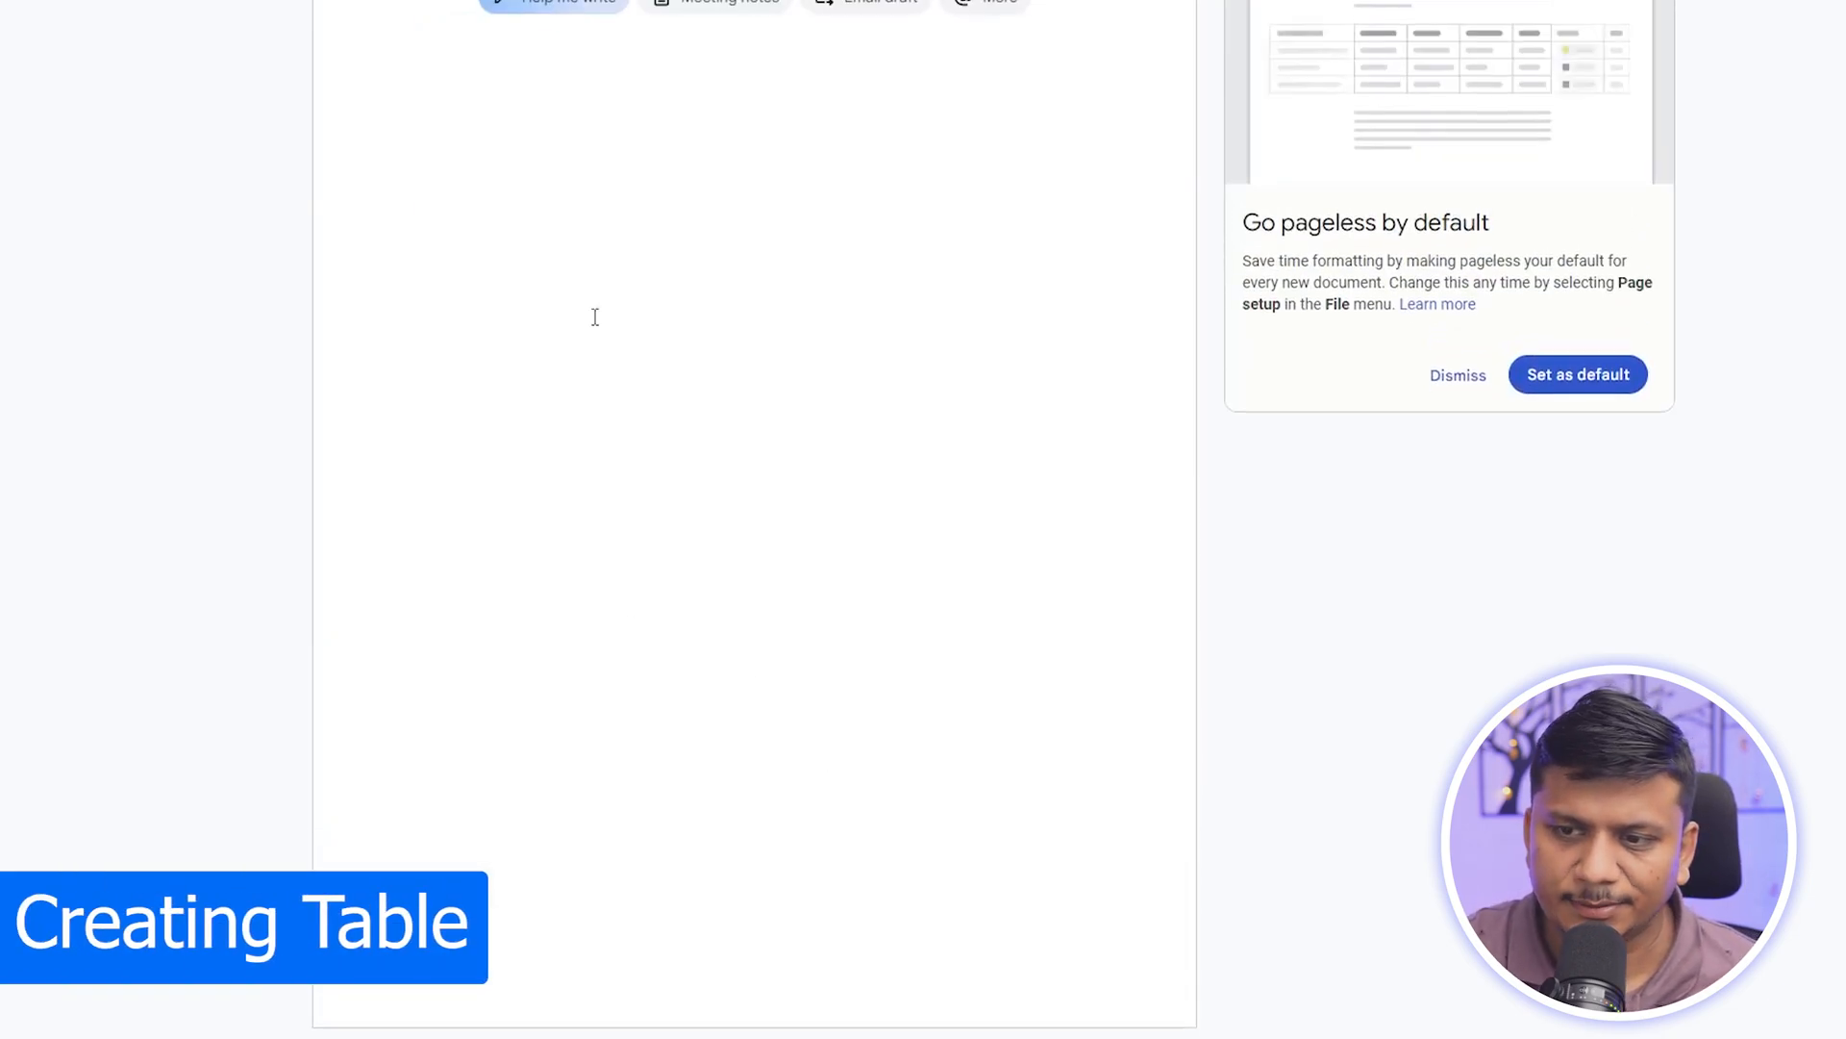
pyautogui.scroll(1, 596, 309)
pyautogui.click(558, 73)
# Try to generate content from the prompt "Create a table of all Indian states and their capital", correcting the spelling of "Indian"
pyautogui.write('Create a')
pyautogui.press('BackSpace')
pyautogui.press('BackSpace')
pyautogui.write('ate a table o')
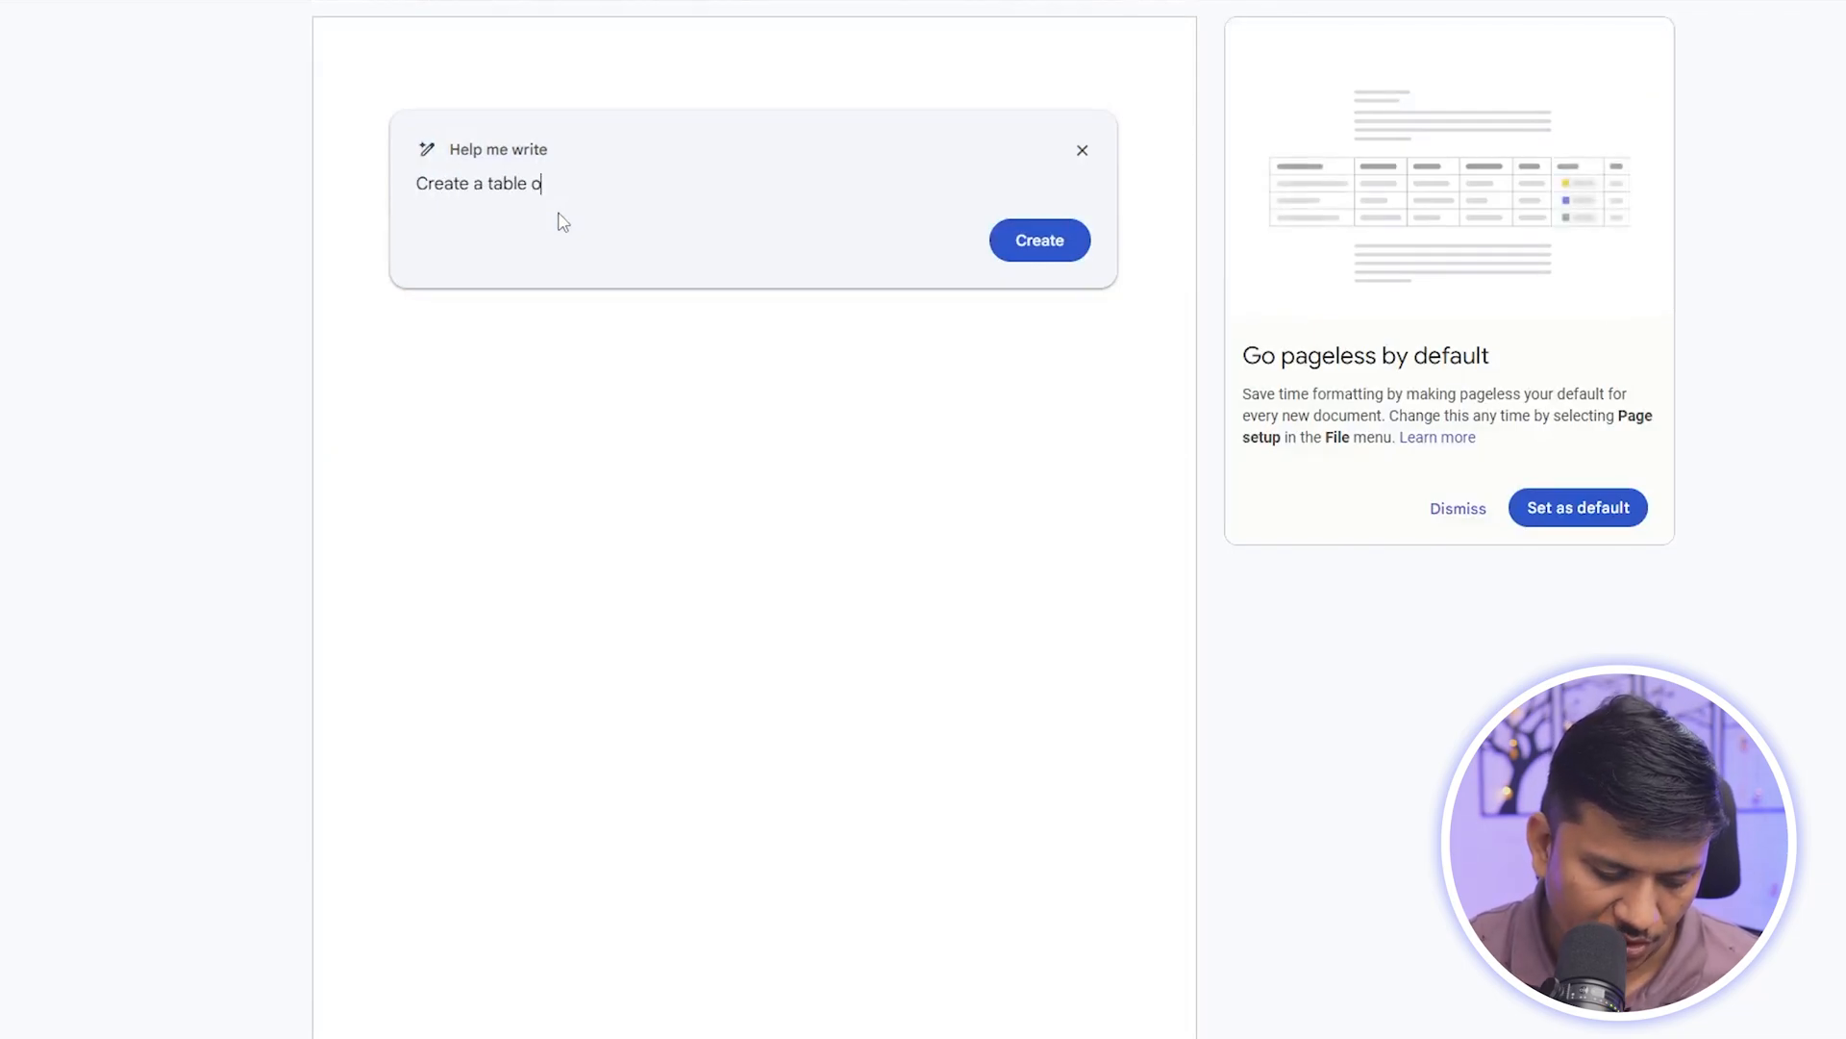
pyautogui.write('f all indian s')
pyautogui.press('BackSpace')
pyautogui.write('dian states and ')
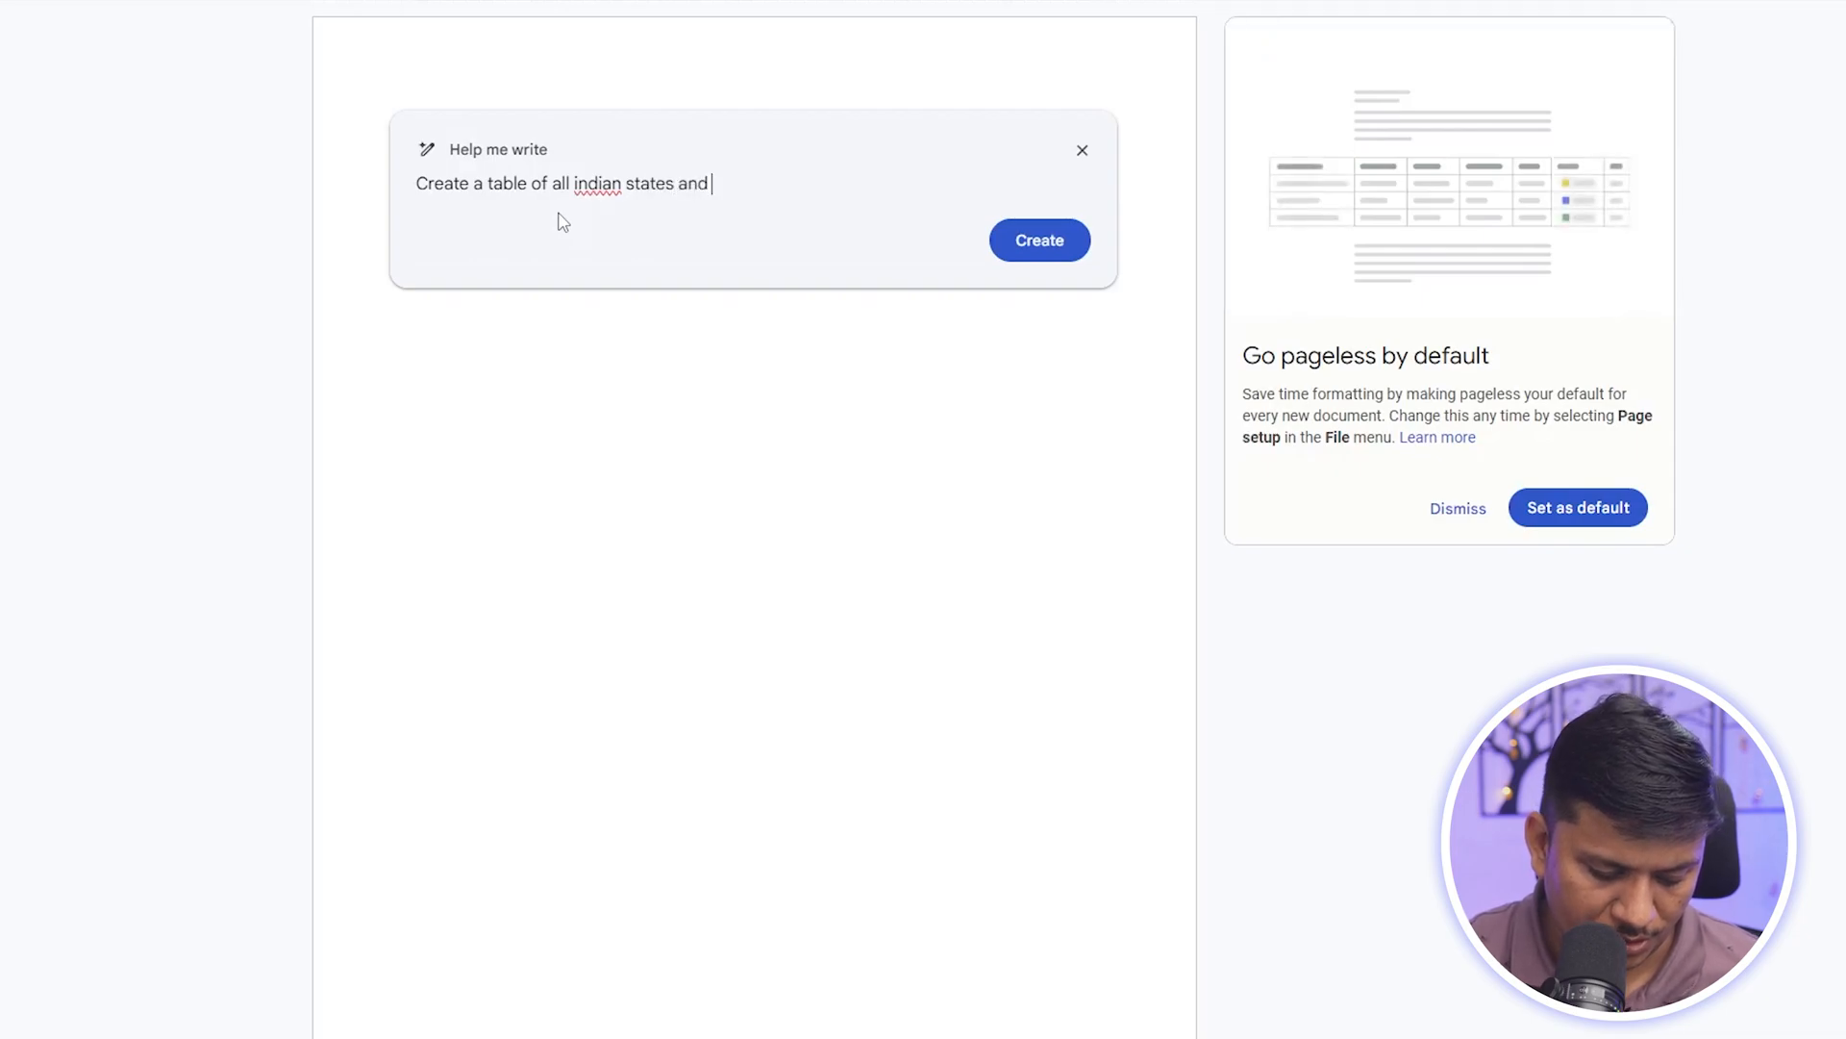
pyautogui.write('their capital')
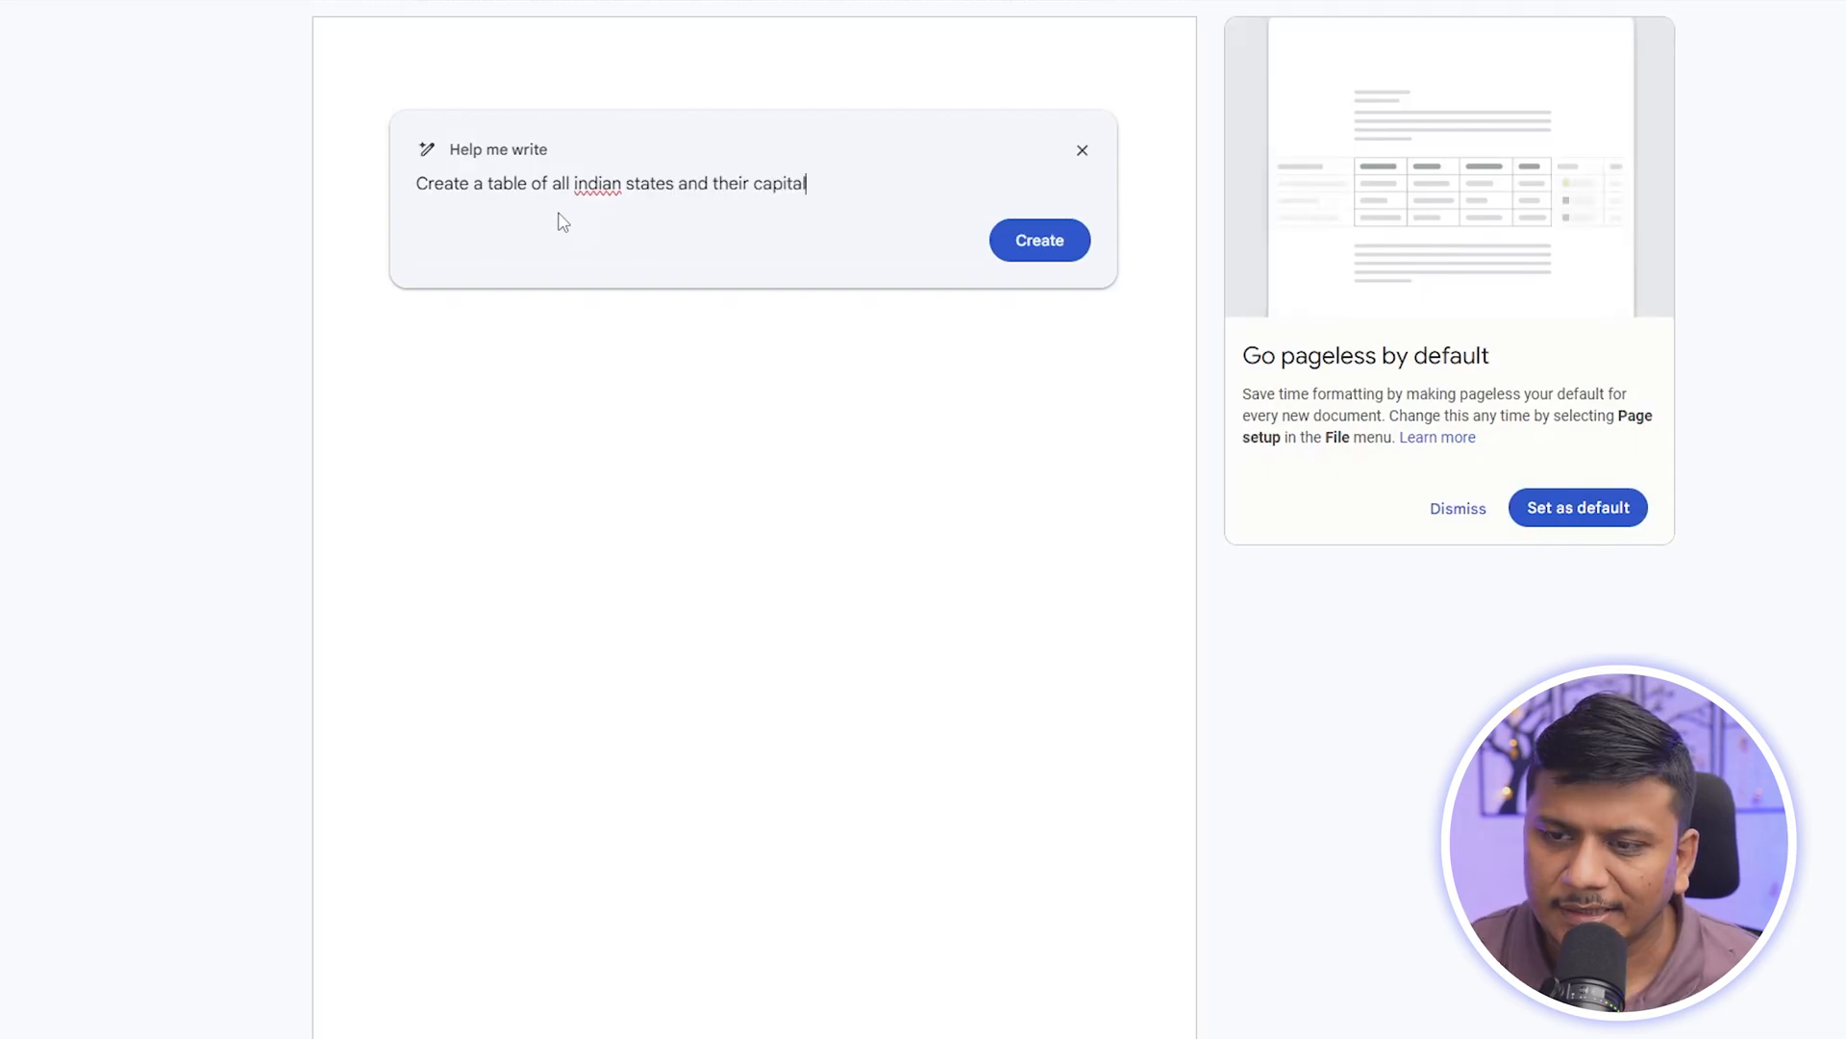
pyautogui.rightClick(597, 183)
pyautogui.click(652, 203)
pyautogui.click(1067, 245)
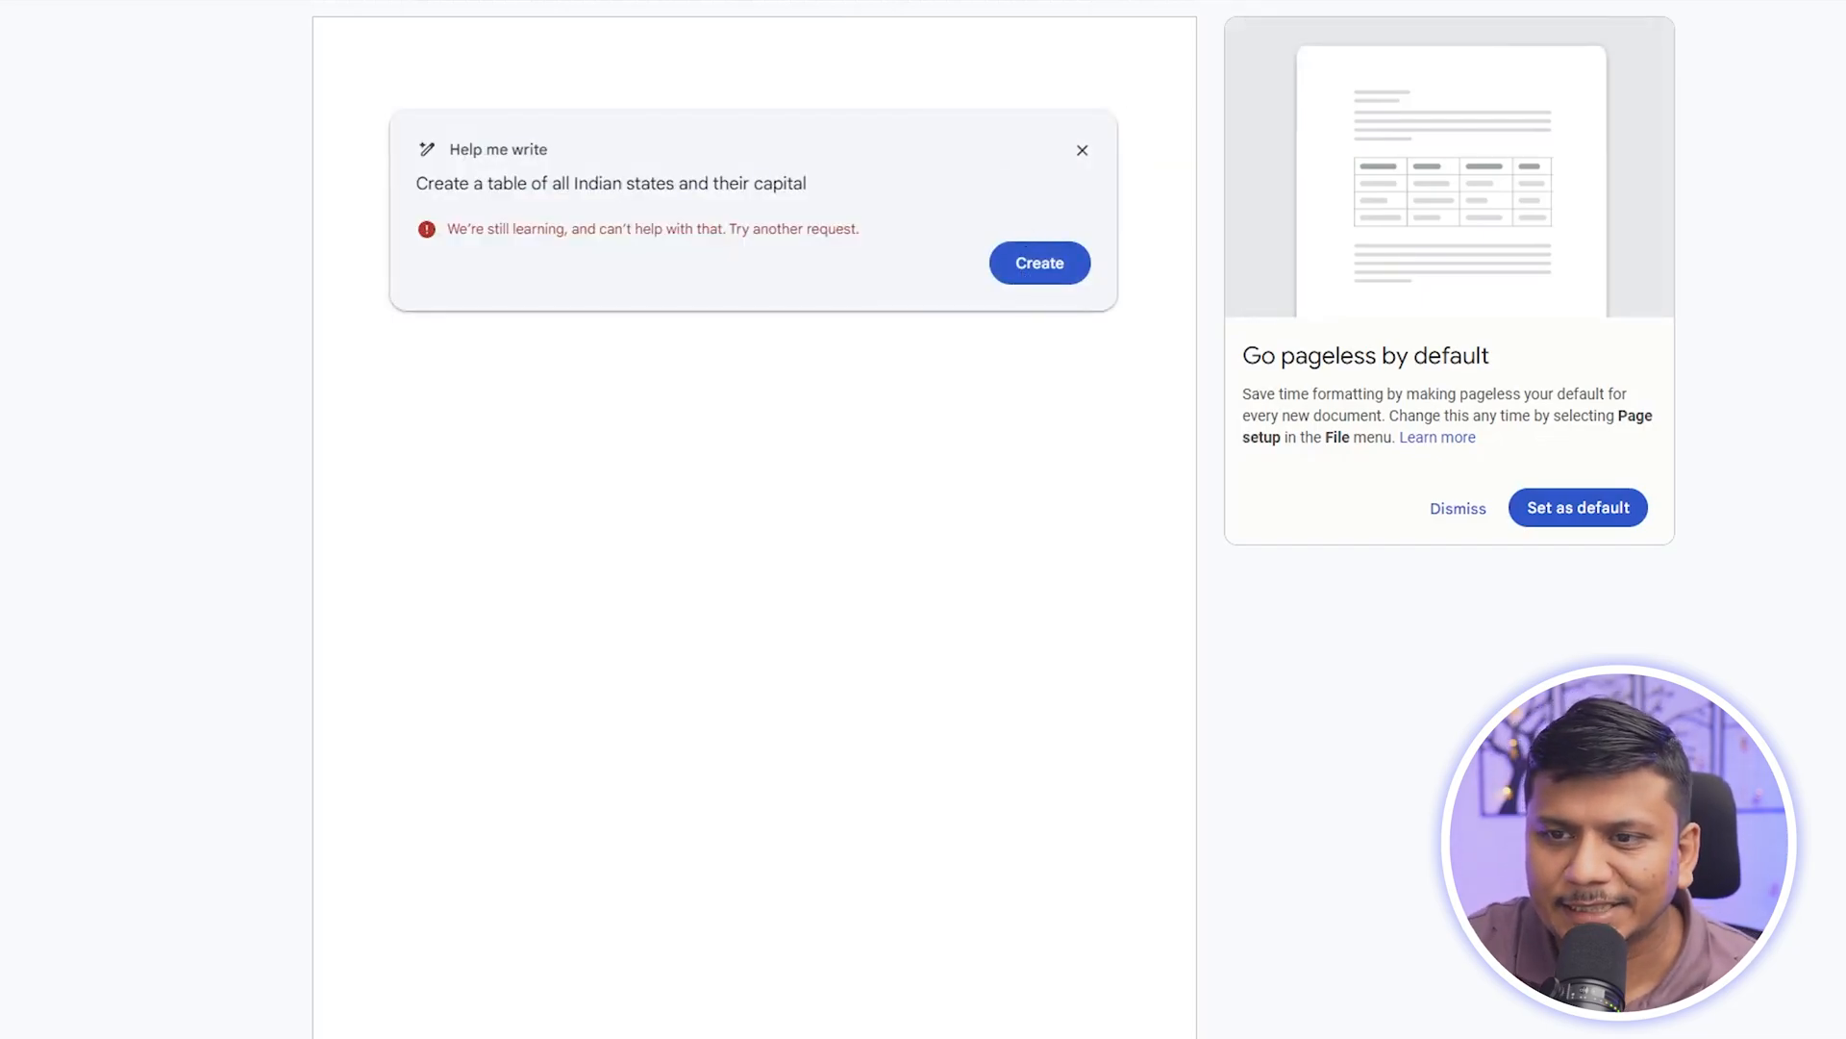
# Change the prompt to "Create a table of all US states and their capital" and generate the content
pyautogui.moveTo(624, 182); pyautogui.dragTo(575, 183)
pyautogui.write('US')
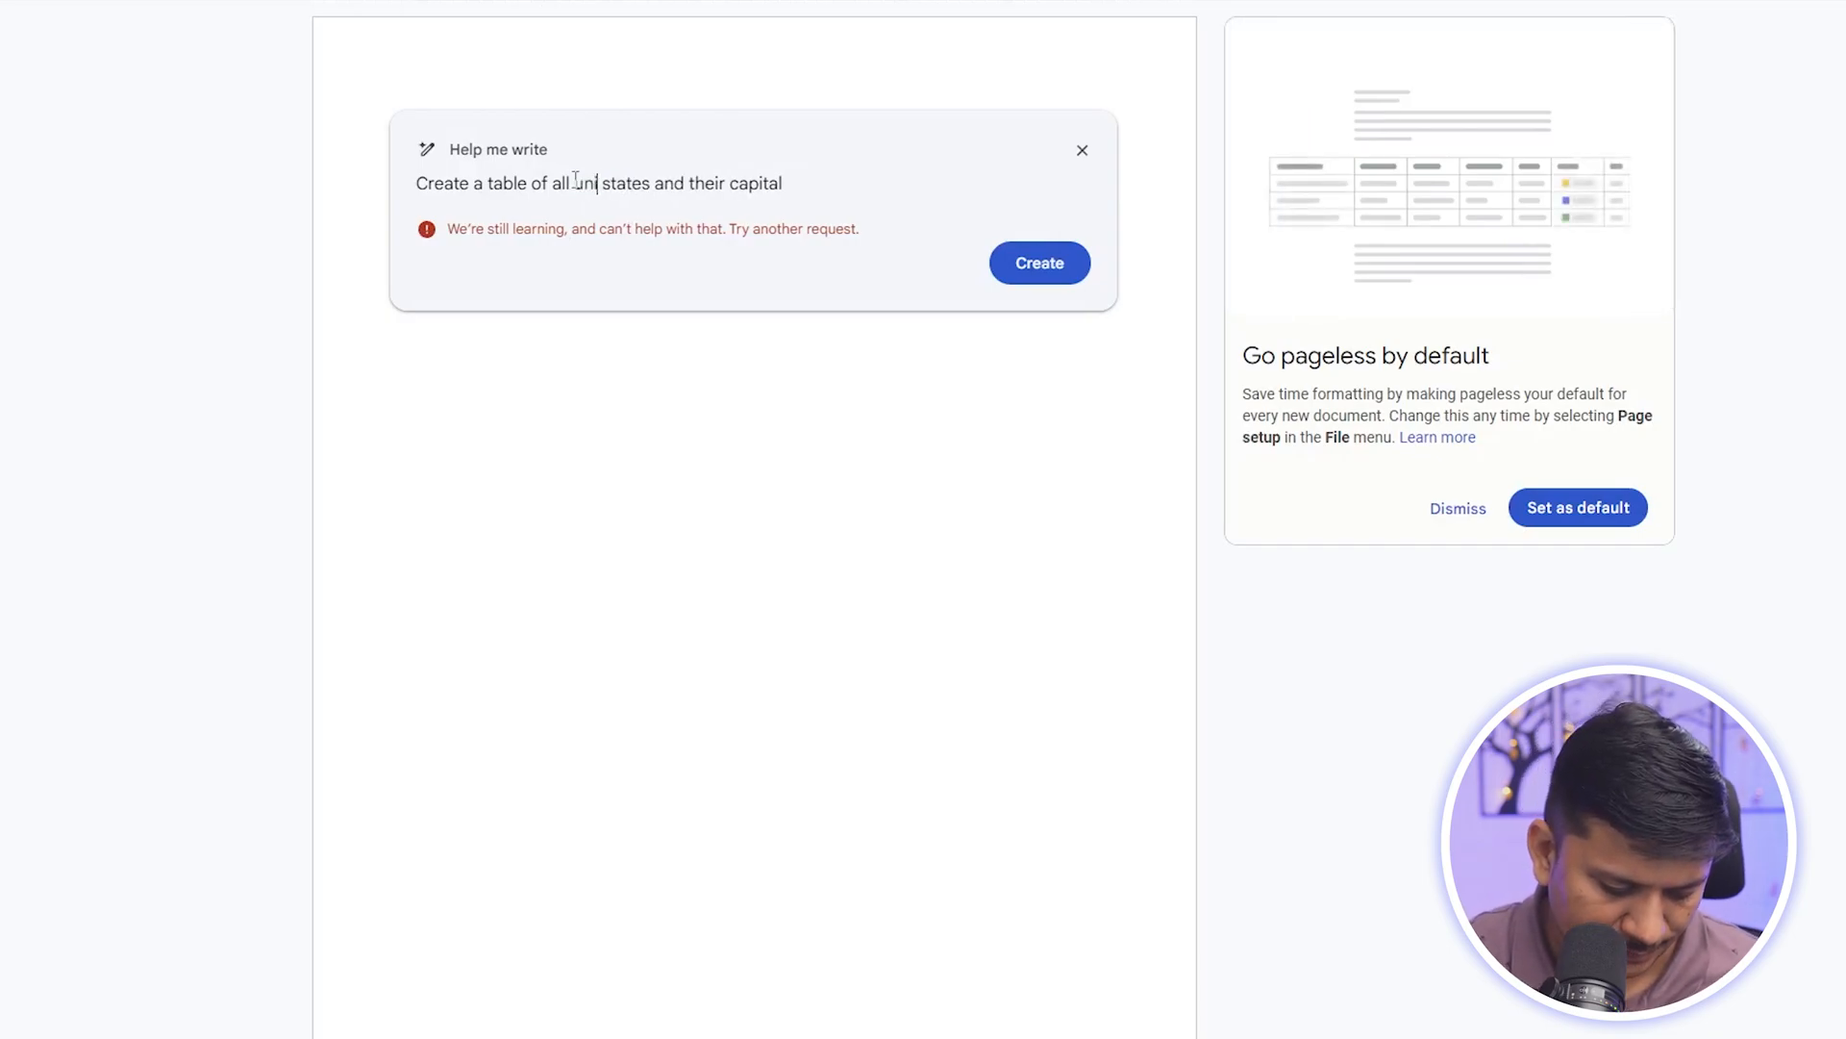
pyautogui.press('End')
pyautogui.press('BackSpace')
pyautogui.press('BackSpace')
pyautogui.press('BackSpace')
pyautogui.press('BackSpace')
pyautogui.press('BackSpace')
pyautogui.press('BackSpace')
pyautogui.press('BackSpace')
pyautogui.write('capital')
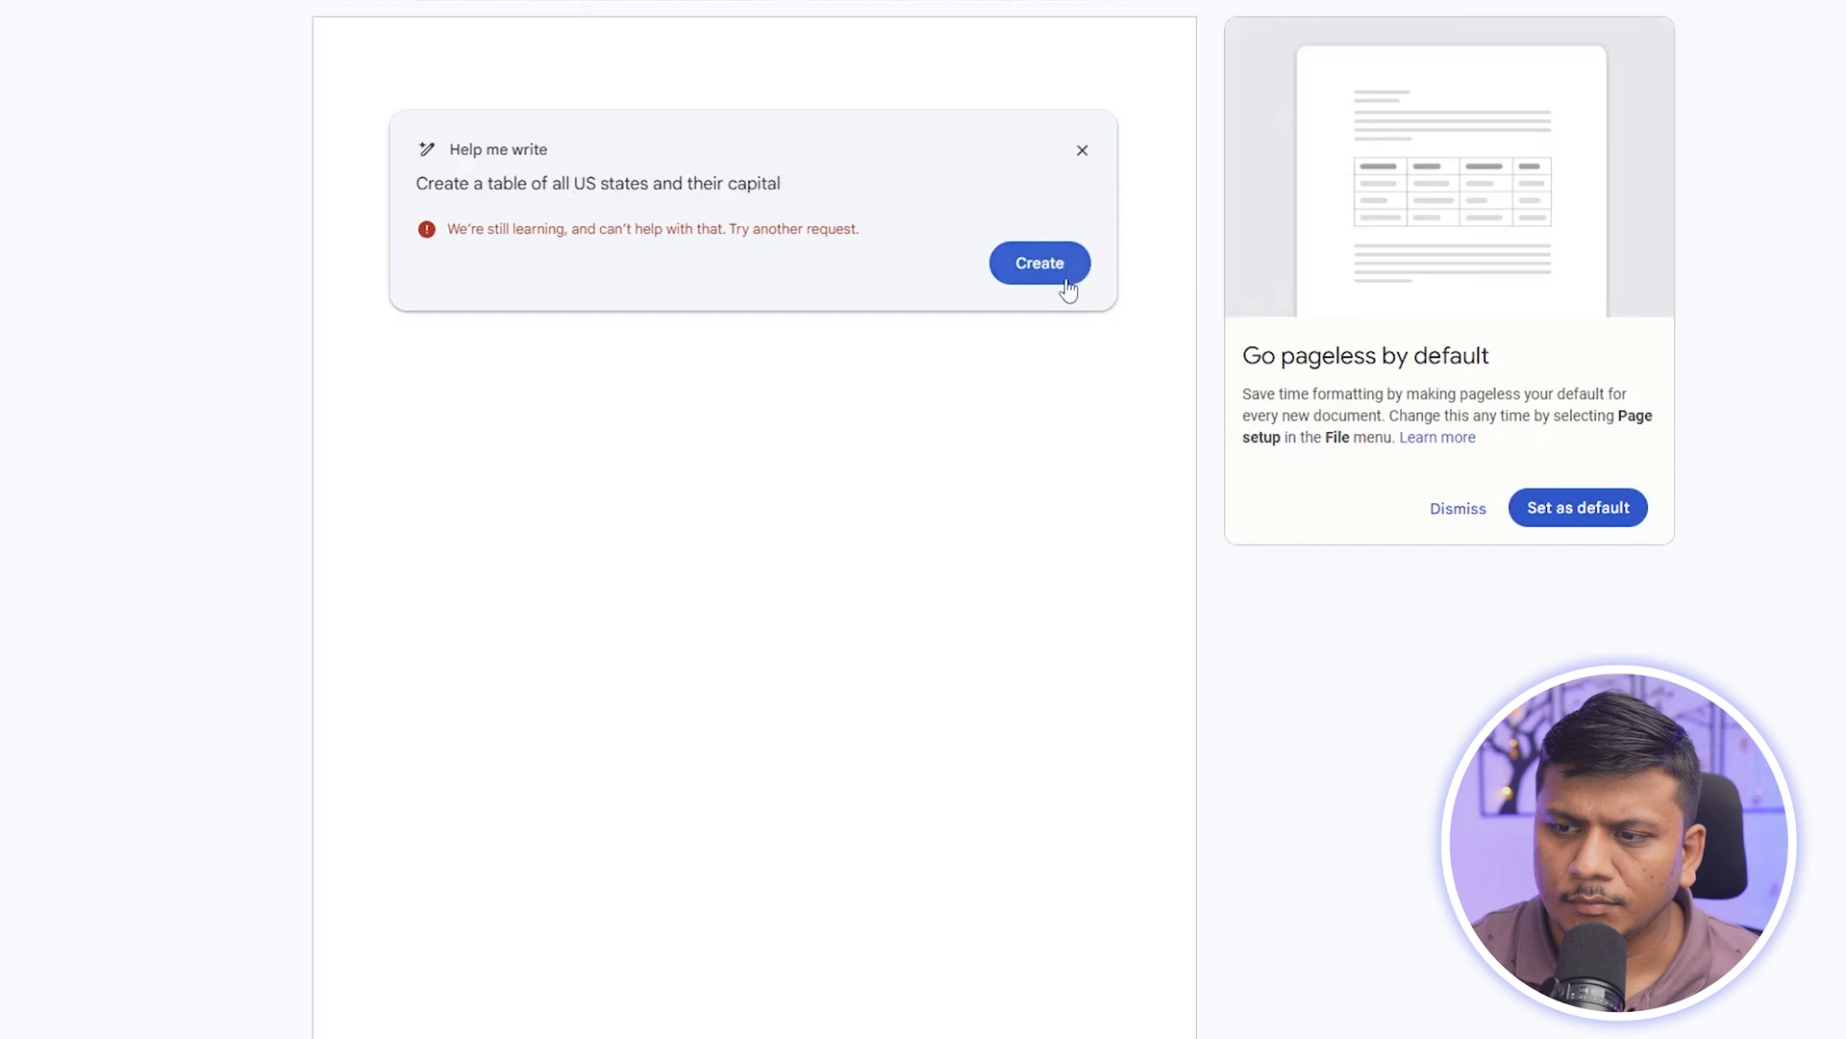
pyautogui.click(1070, 277)
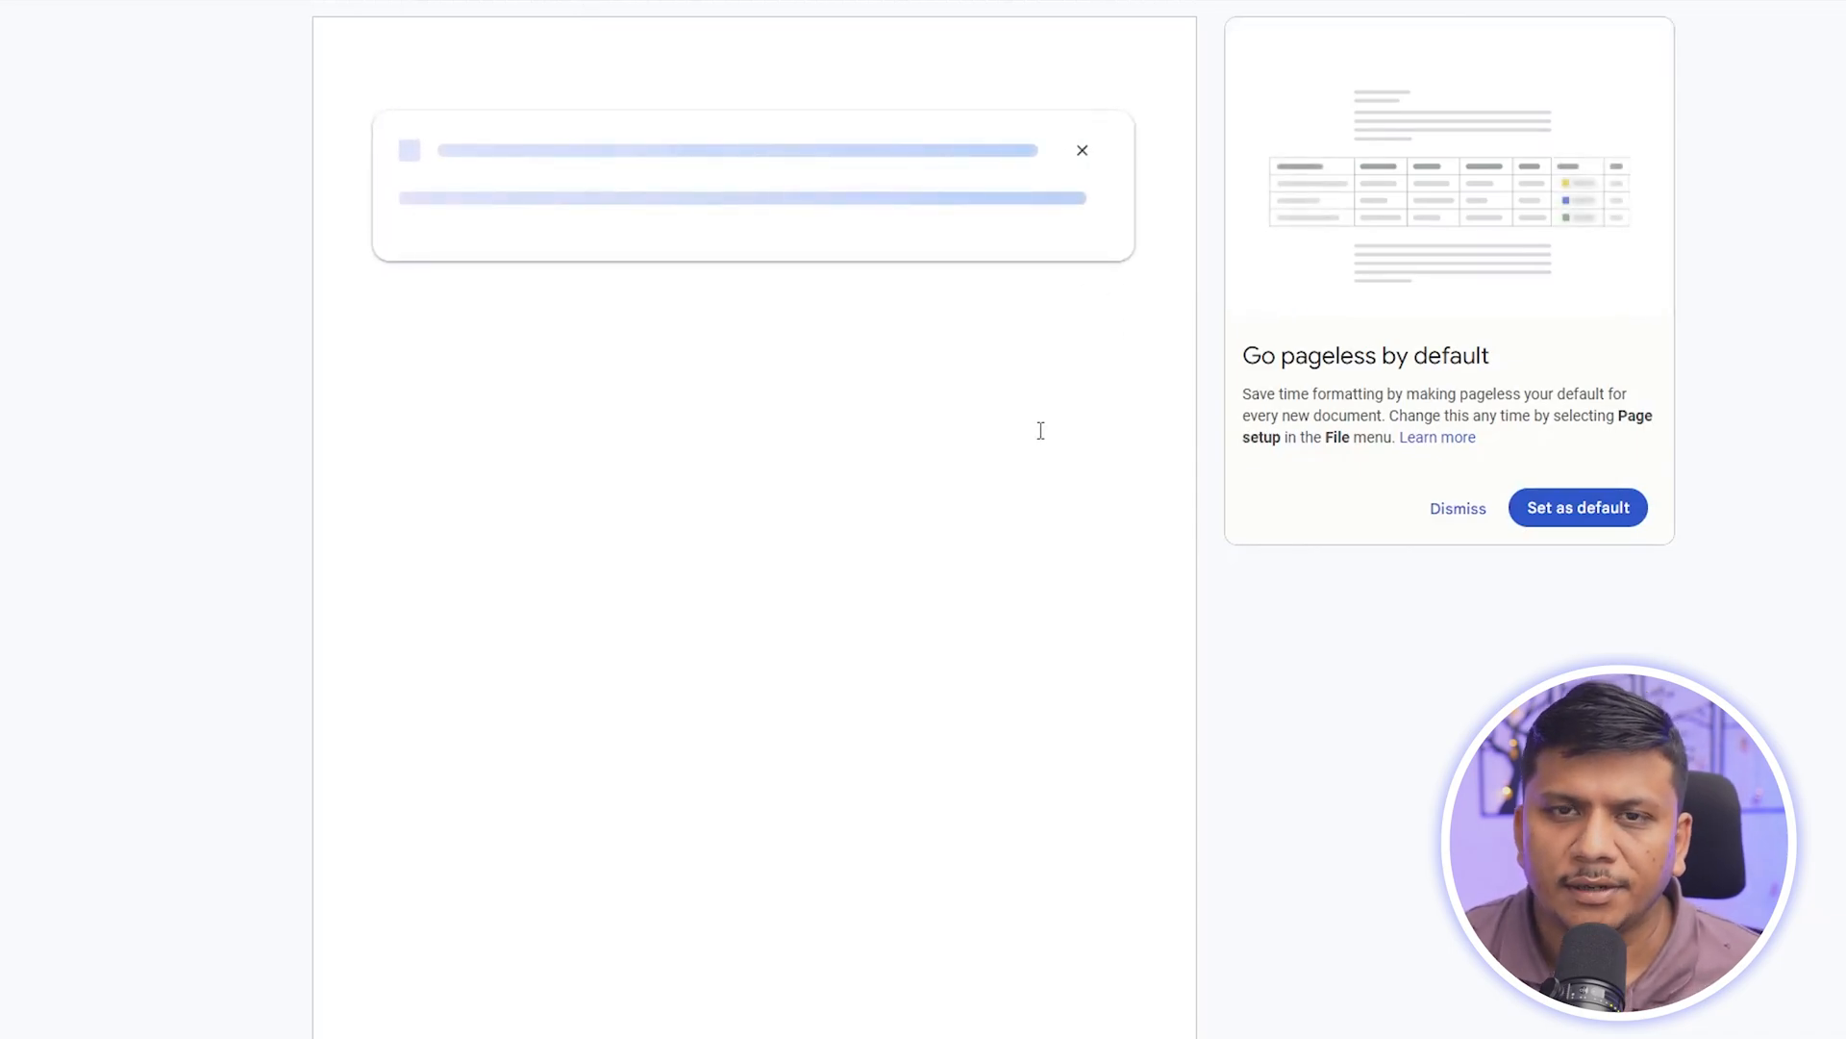